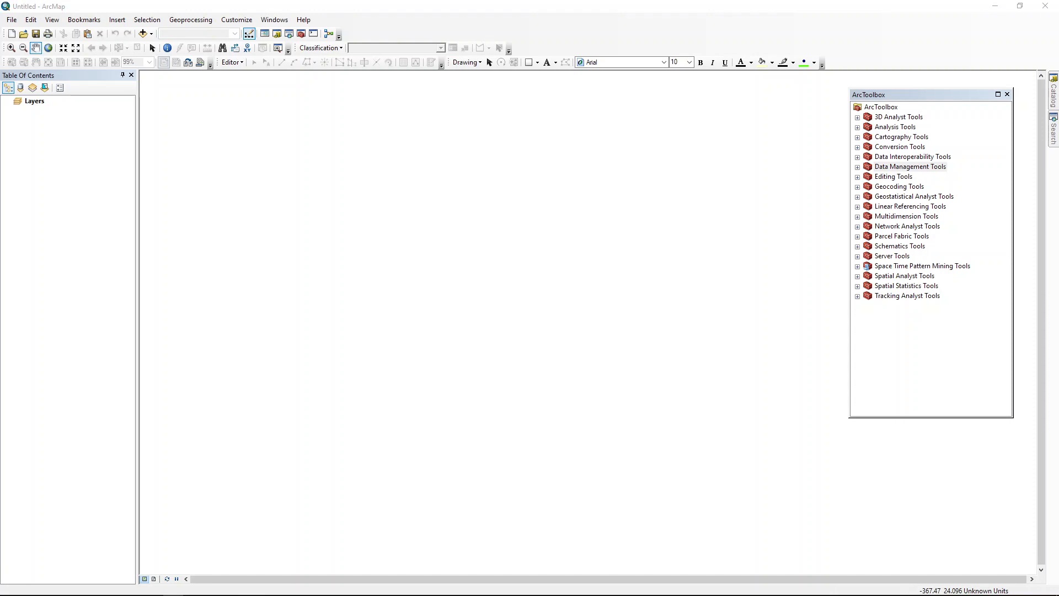
# Step: Switch to File Explorer and open the data folder inside Intro_to_GIS\Labs\Lab_11
pyautogui.moveTo(213, 590)
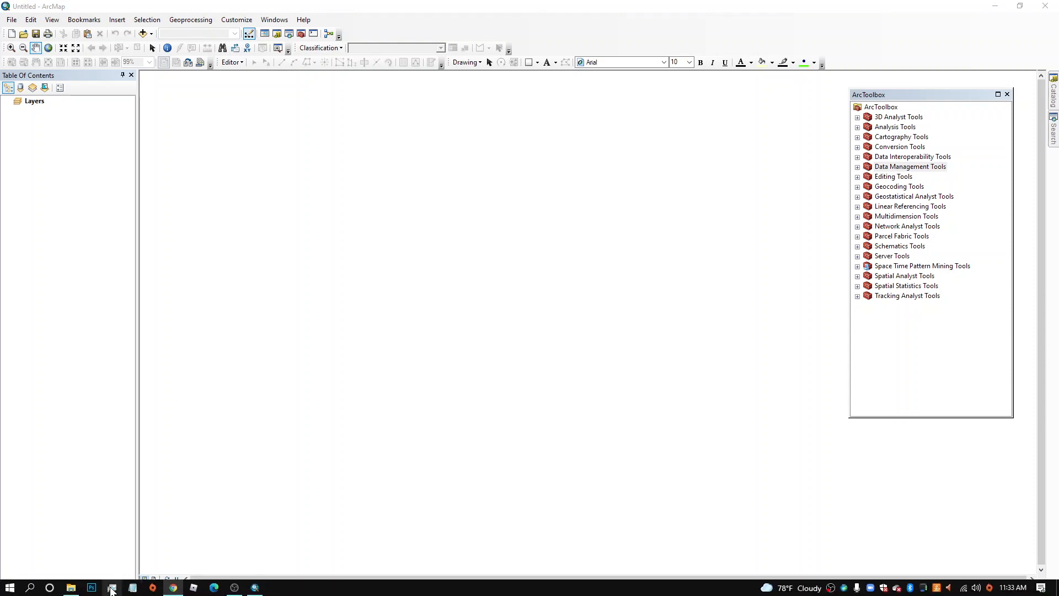
pyautogui.click(70, 587)
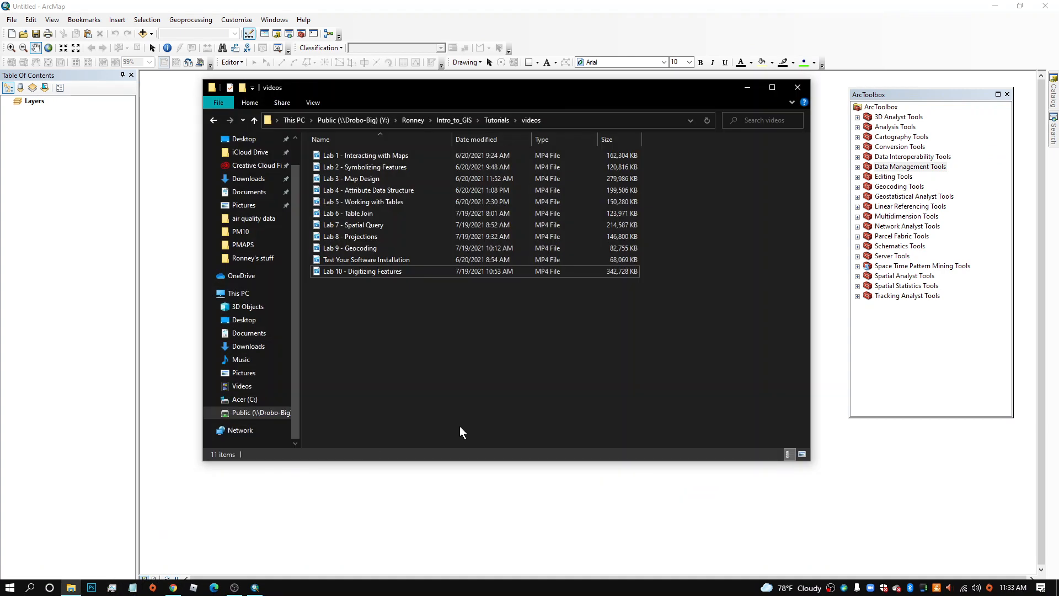
pyautogui.click(458, 120)
pyautogui.doubleClick(338, 154)
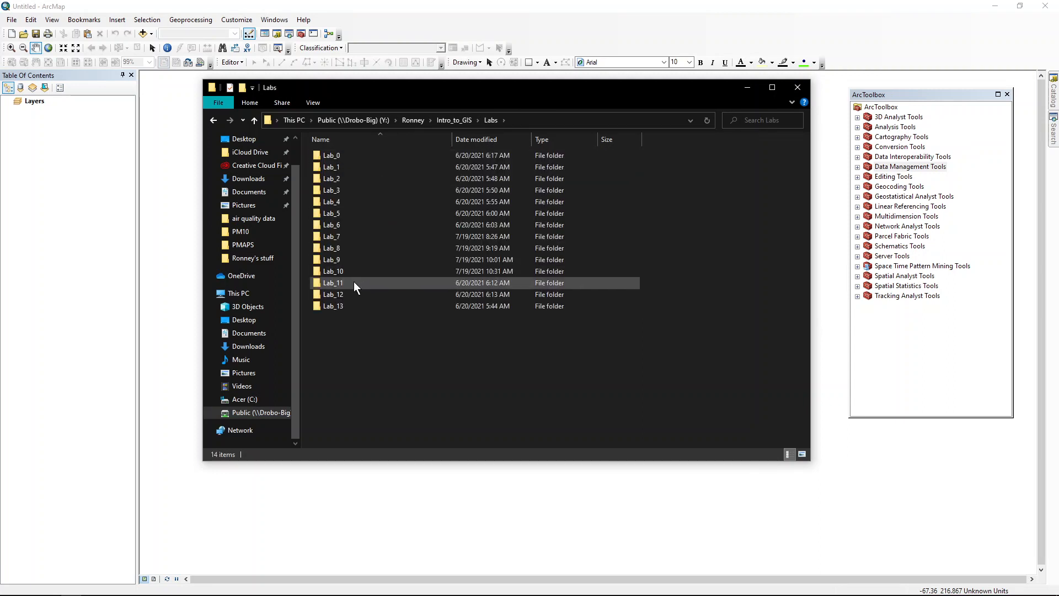
pyautogui.doubleClick(353, 283)
pyautogui.doubleClick(352, 157)
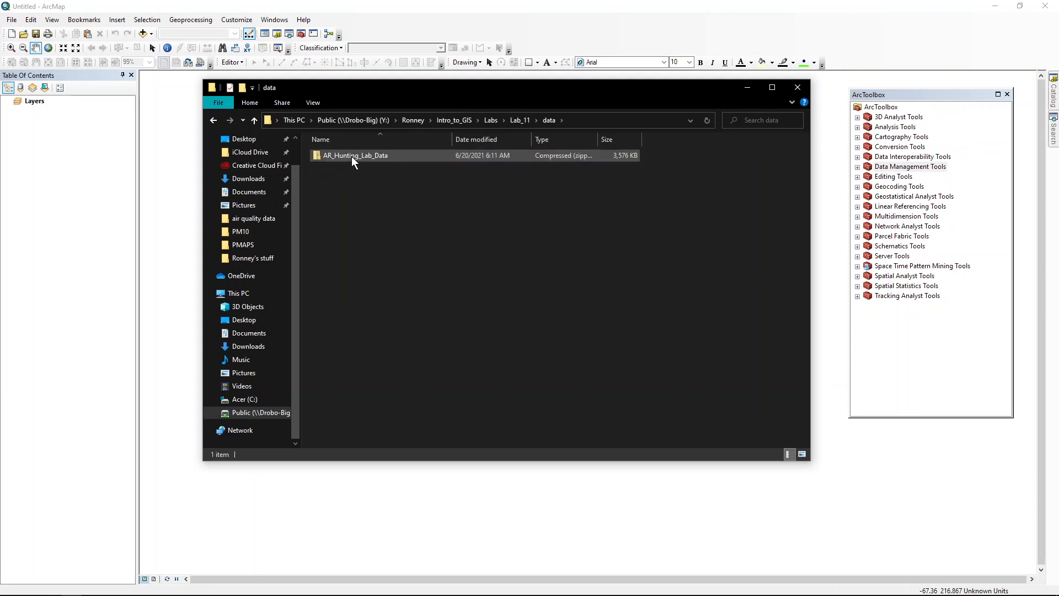
# Step: Extract the zipped AR_Hunting_Lab_Data archive into the Lab_11 data folder
pyautogui.click(352, 157)
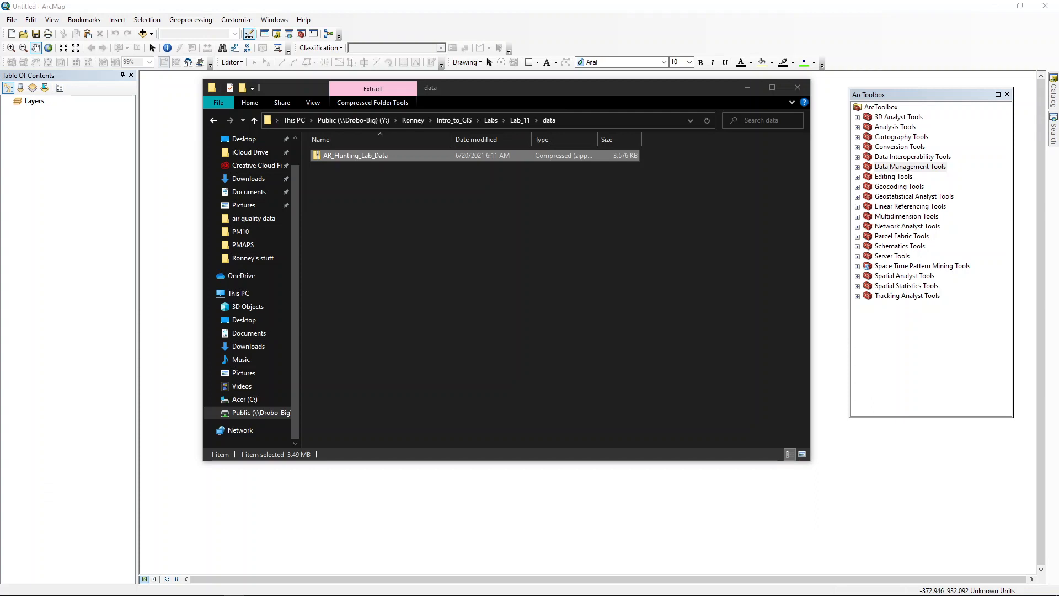
pyautogui.rightClick(351, 156)
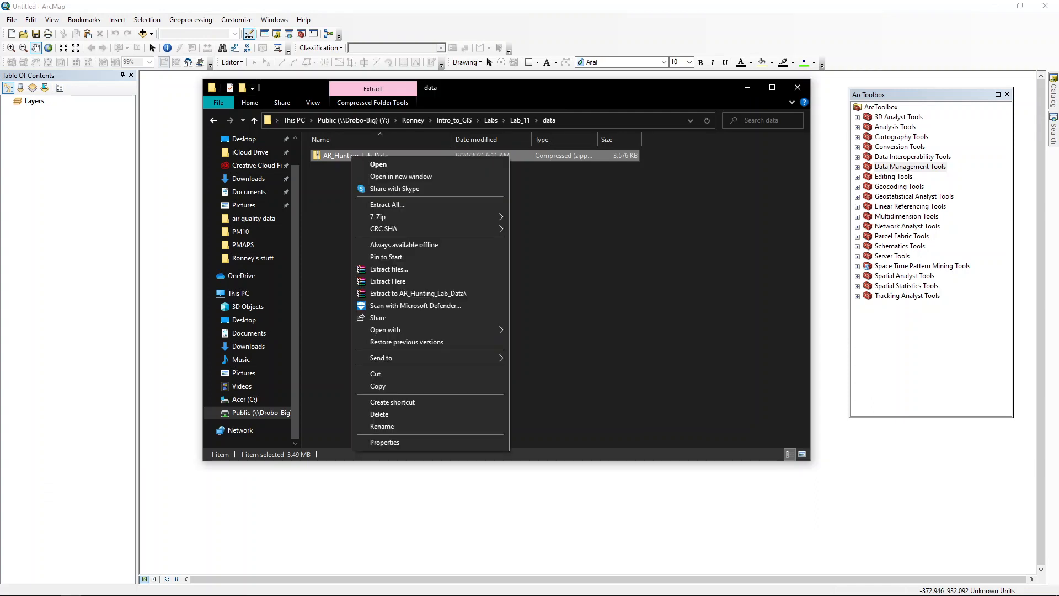
pyautogui.click(418, 204)
pyautogui.click(626, 410)
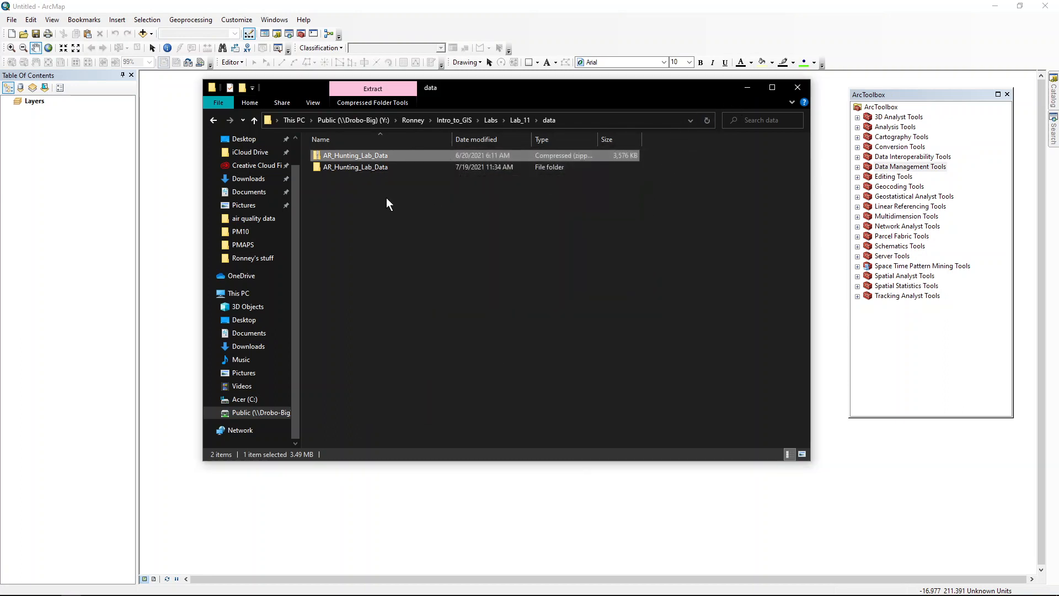
# Step: Switch back to ArcMap, start Add Data and browse through the folder connections to Intro_to_GIS\Labs
pyautogui.click(552, 21)
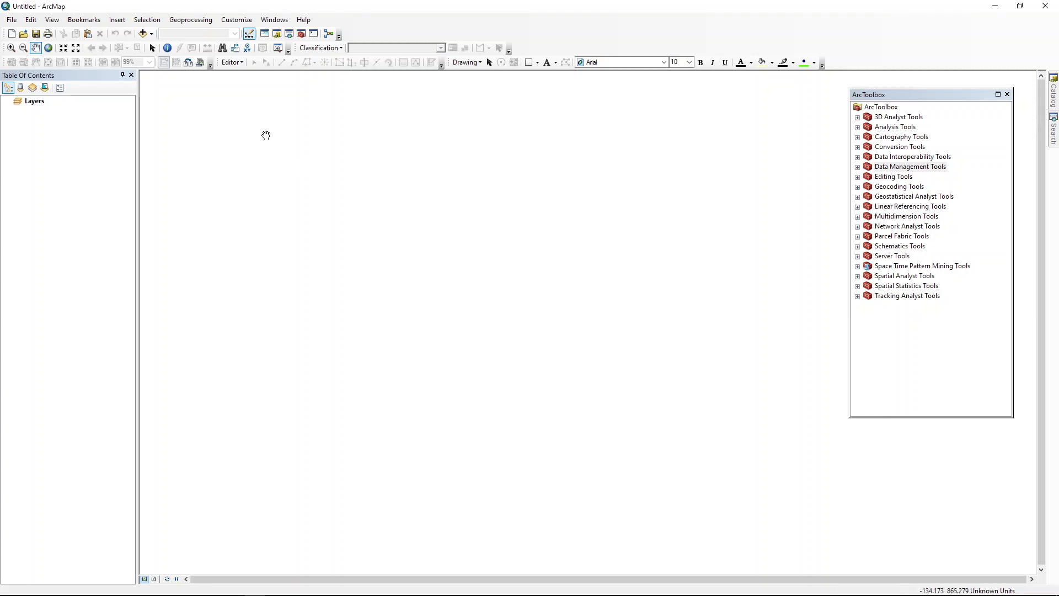
pyautogui.click(152, 35)
pyautogui.click(173, 44)
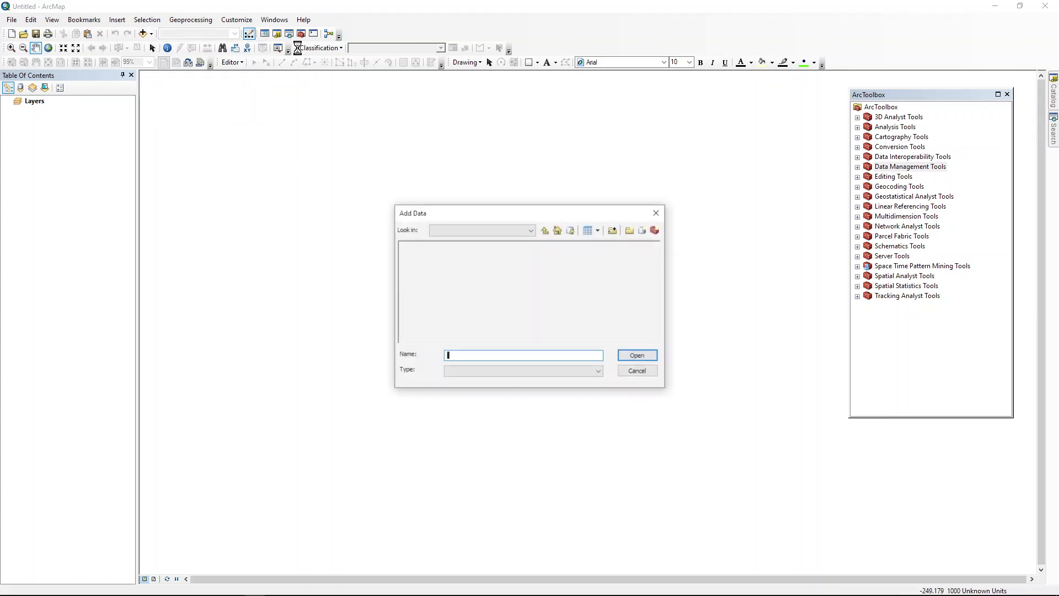
pyautogui.click(544, 227)
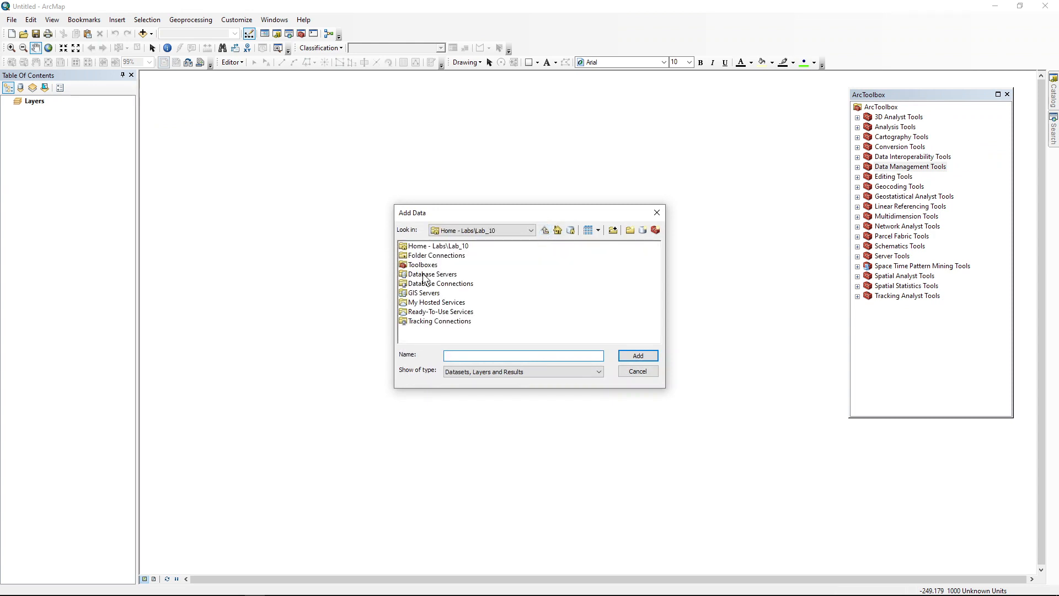
pyautogui.doubleClick(446, 256)
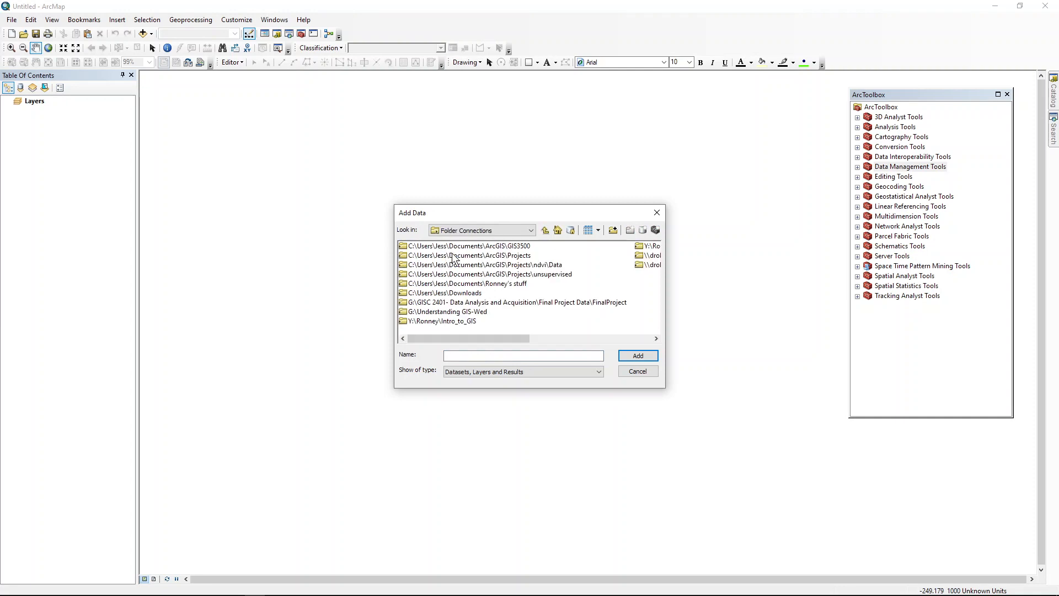
pyautogui.click(653, 246)
pyautogui.press('Return')
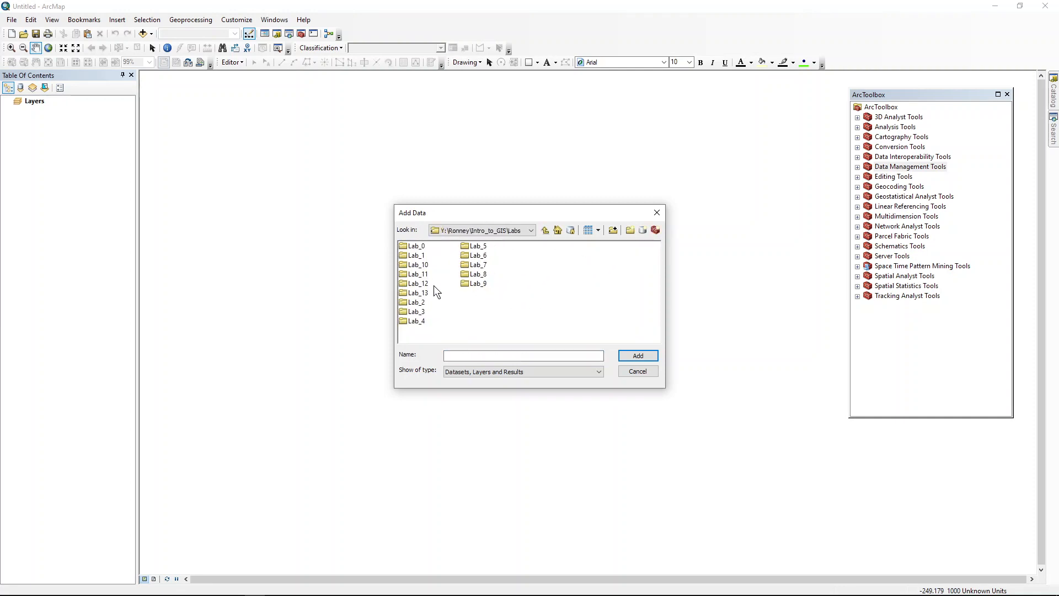
# Step: Add AR_rivers.shp from the extracted AR_Hunting_Lab_Data folder in Lab_11\data to the map
pyautogui.doubleClick(424, 273)
pyautogui.doubleClick(418, 248)
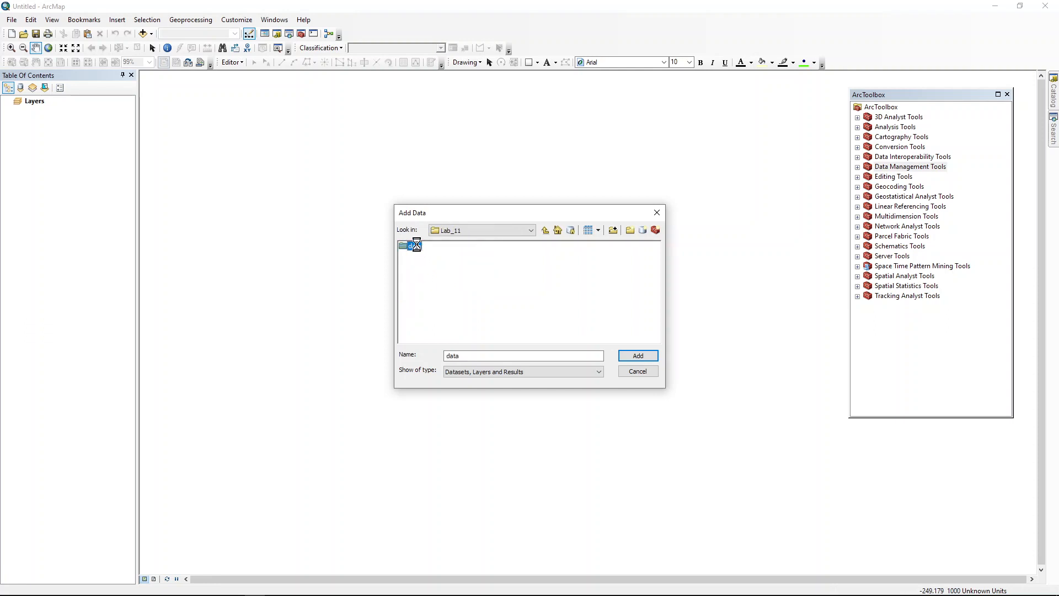
pyautogui.doubleClick(423, 246)
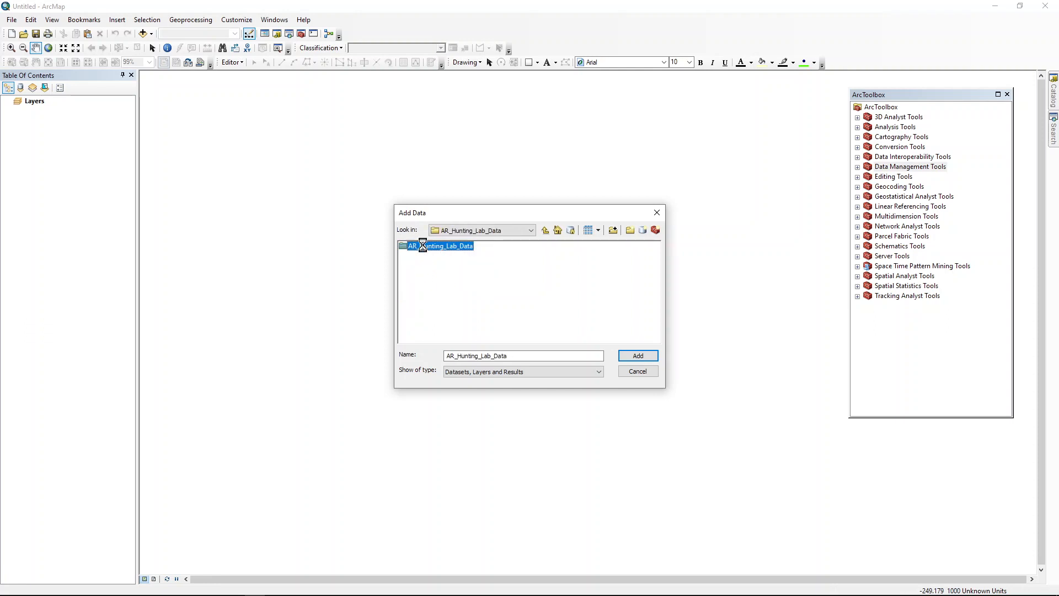
pyautogui.doubleClick(423, 245)
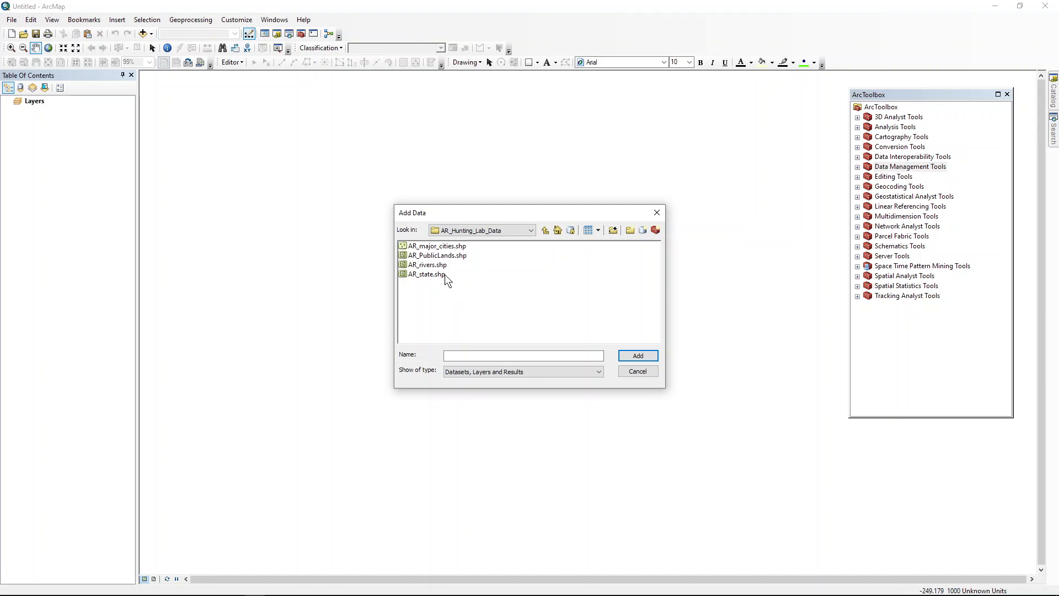
pyautogui.click(428, 265)
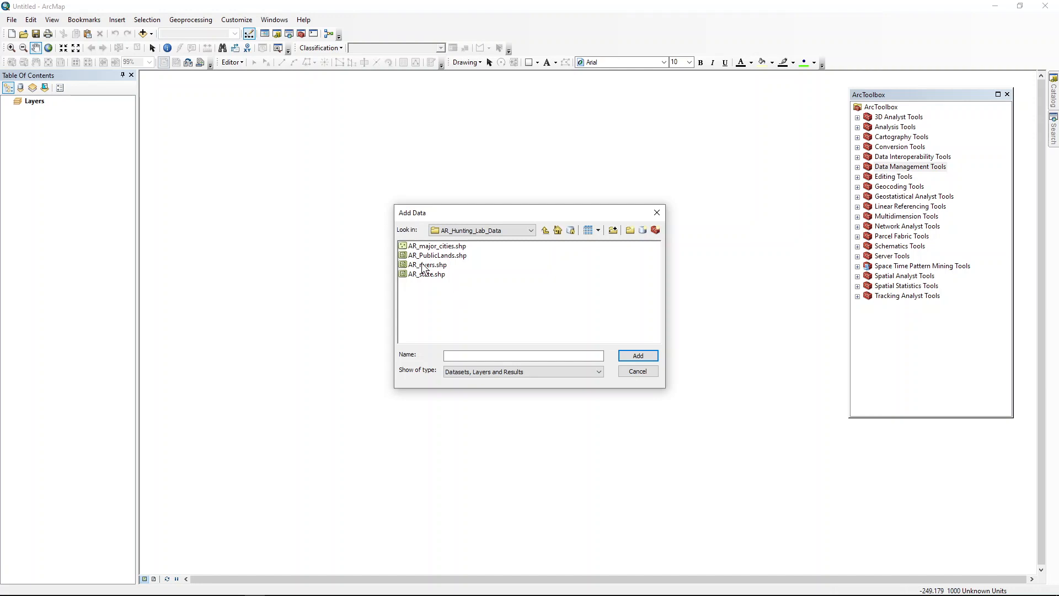
pyautogui.click(638, 358)
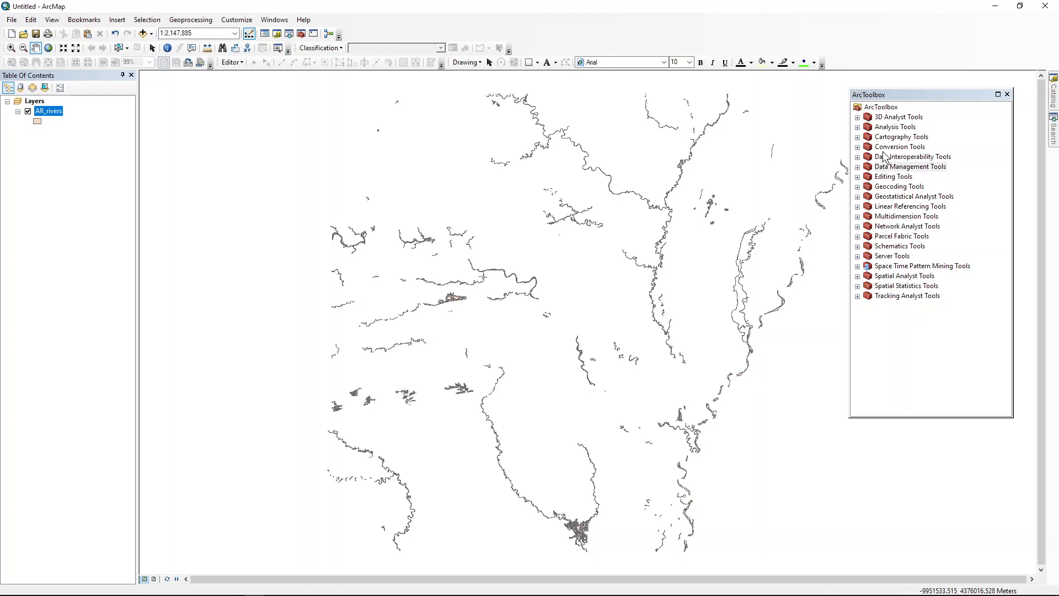
# Step: Open the Buffer tool from the Proximity analysis tools and set AR_rivers as its input features
pyautogui.click(858, 127)
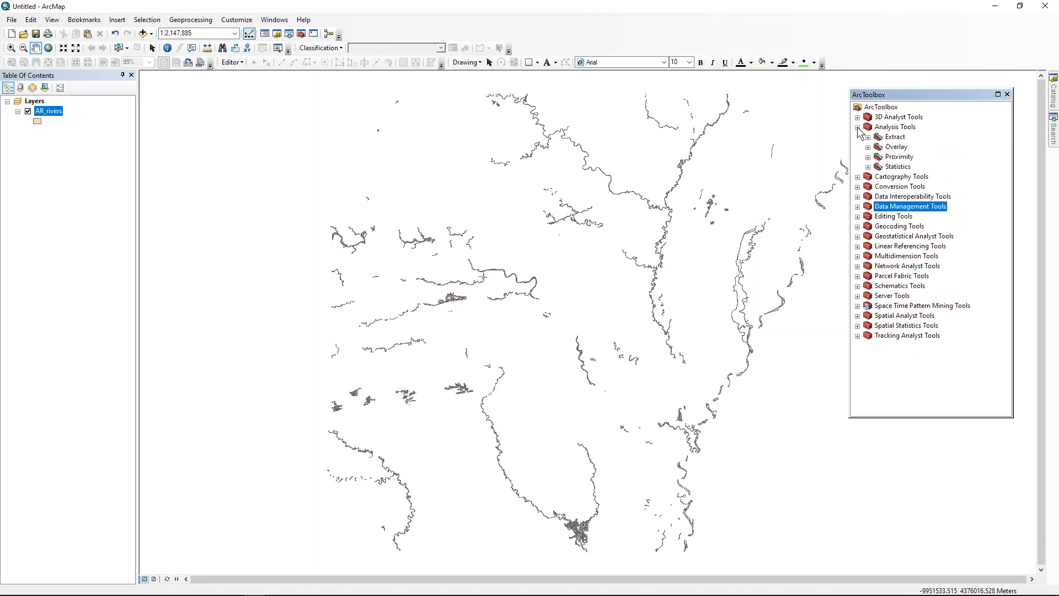
pyautogui.click(868, 157)
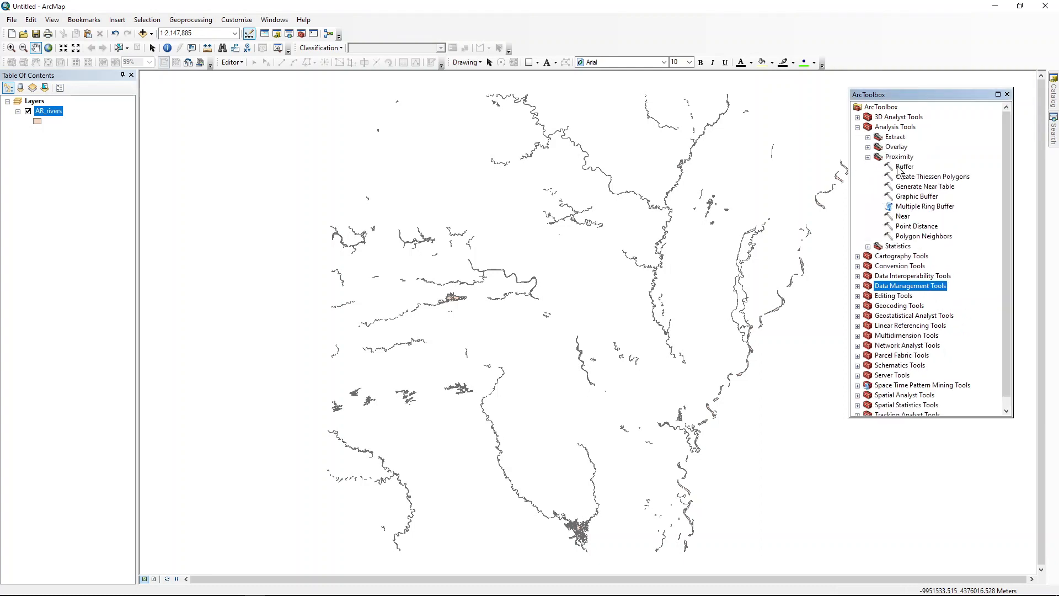
pyautogui.doubleClick(901, 167)
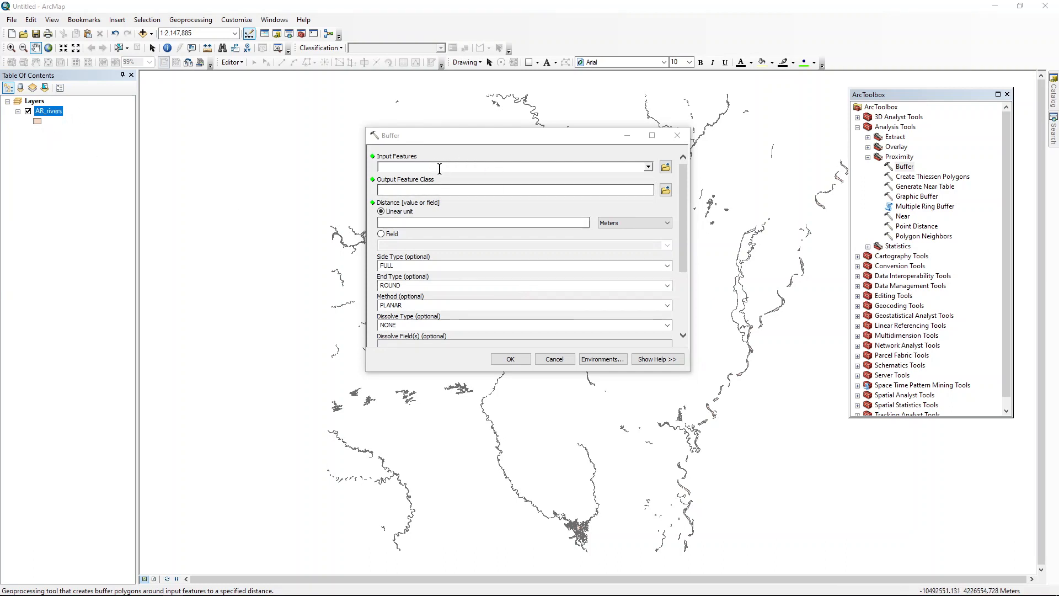
pyautogui.click(648, 167)
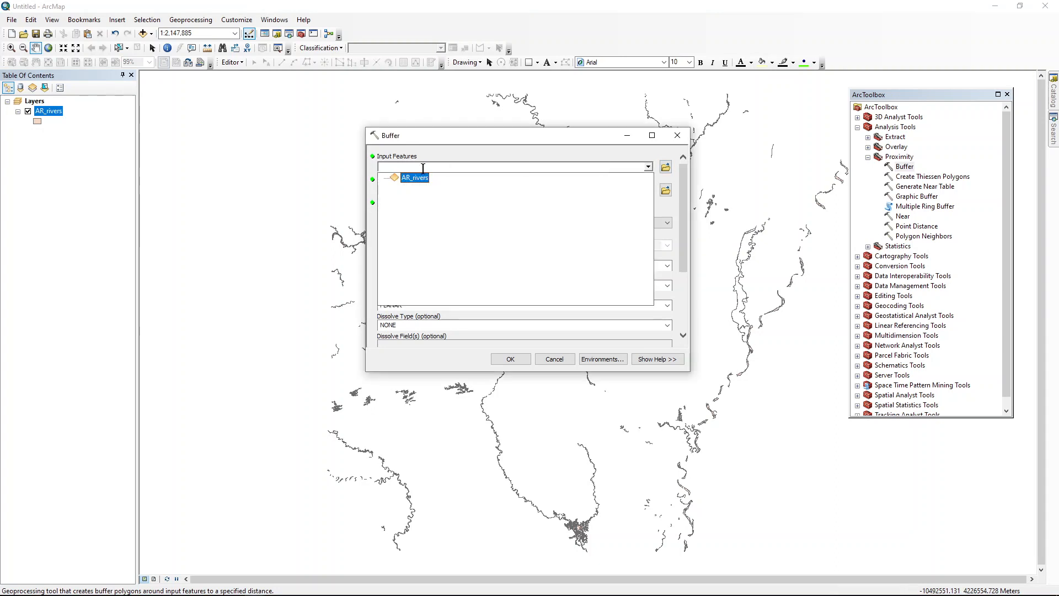
pyautogui.click(422, 178)
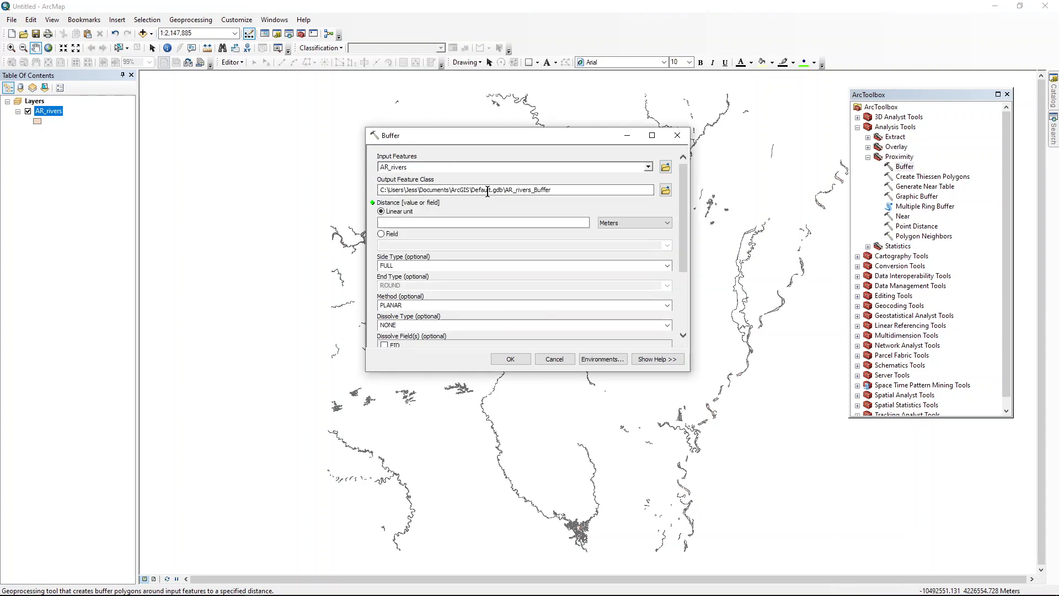
# Step: For the buffer output, browse to the Lab_11 folder, create a folder named results in it and open it
pyautogui.moveTo(472, 189); pyautogui.dragTo(504, 190)
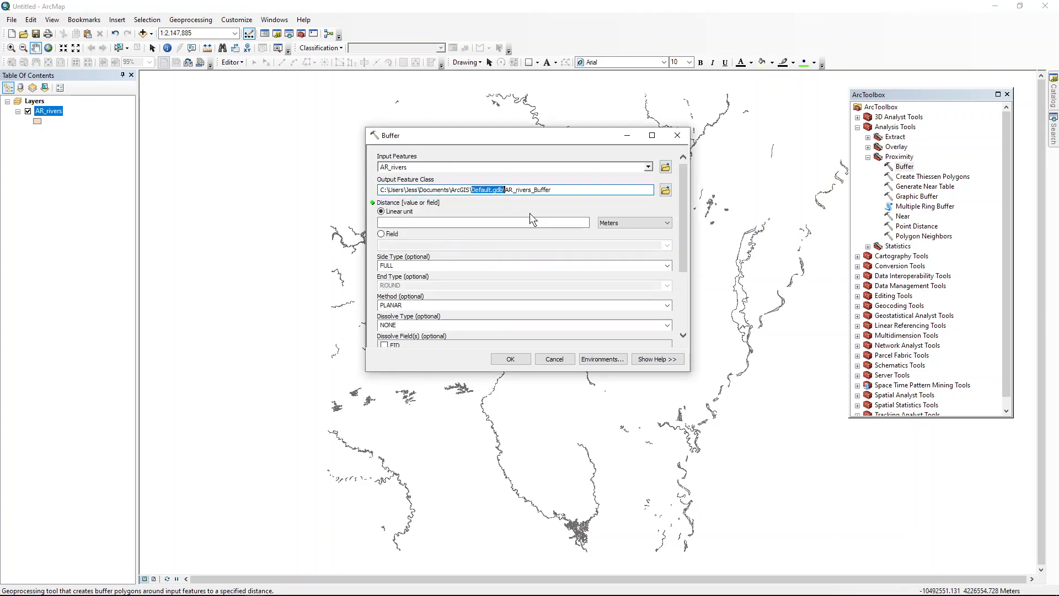
pyautogui.click(666, 191)
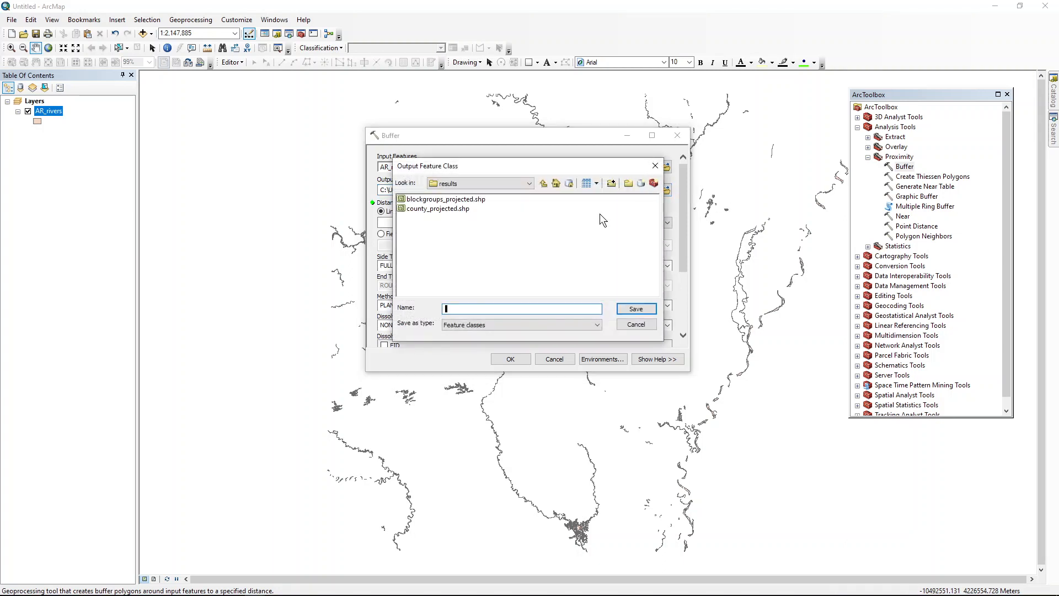
pyautogui.click(543, 183)
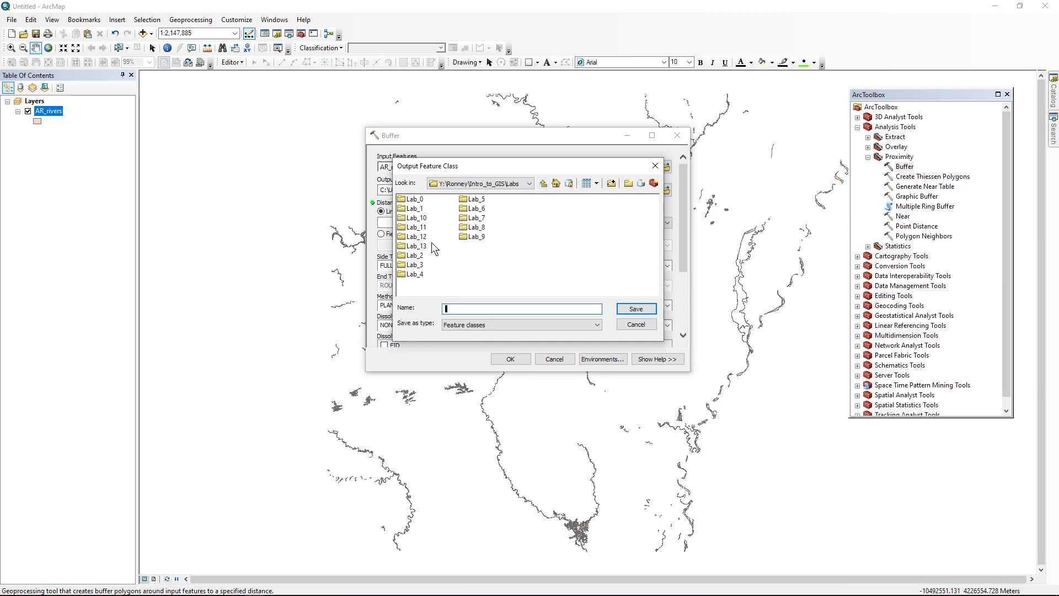
pyautogui.doubleClick(422, 228)
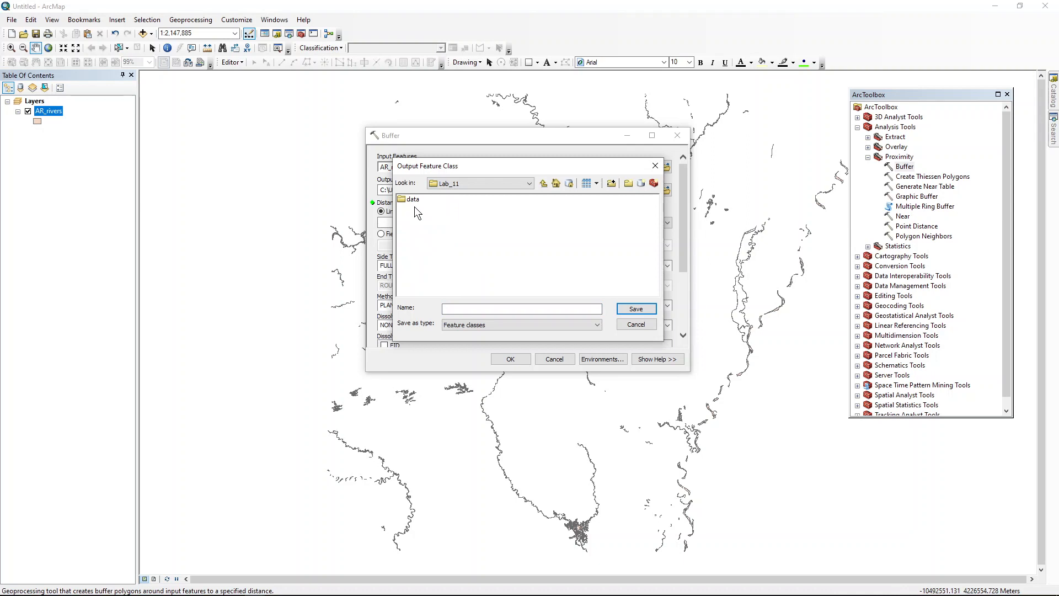
pyautogui.click(628, 183)
pyautogui.write('results')
pyautogui.press('Return')
pyautogui.doubleClick(416, 208)
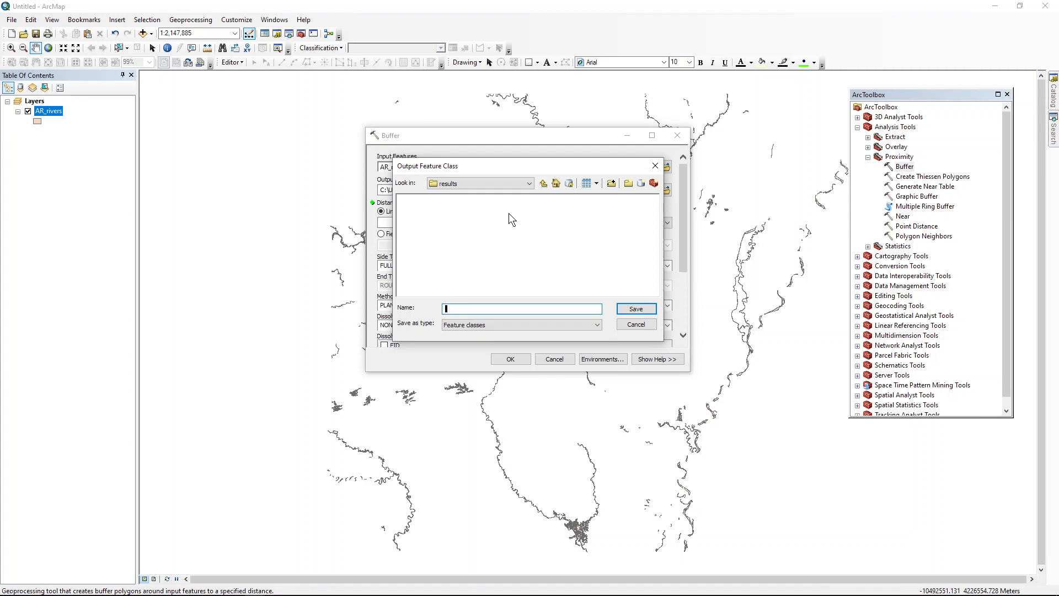
# Step: Name the buffer output AR_rivers_5km_buffer.shp and save it in the results folder
pyautogui.write('AR_rivers_5KM')
pyautogui.press('BackSpace')
pyautogui.press('BackSpace')
pyautogui.write('km_buffer')
pyautogui.write('.shp')
pyautogui.click(635, 309)
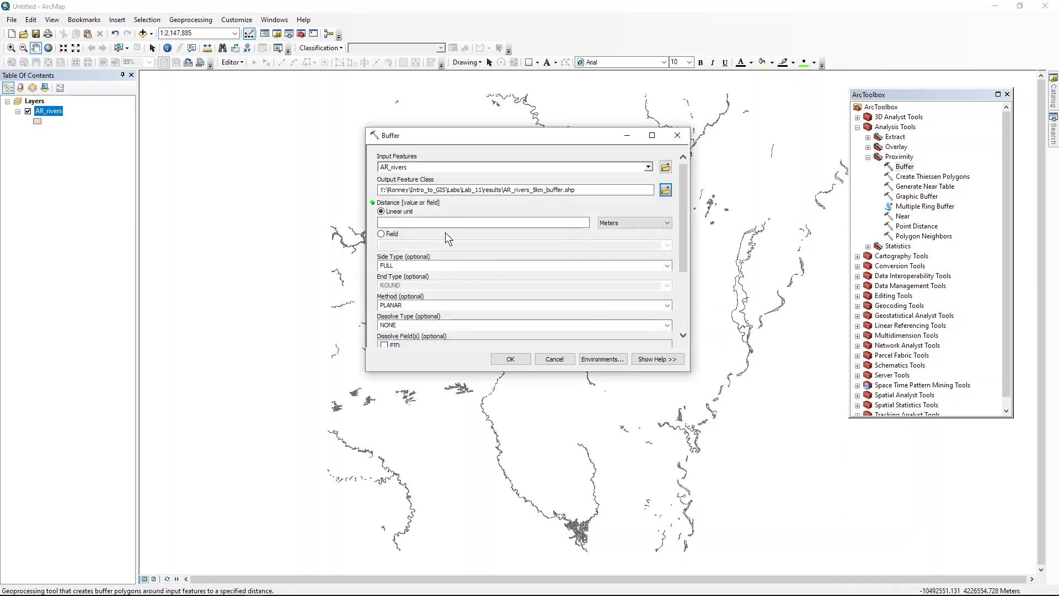
pyautogui.moveTo(486, 190); pyautogui.dragTo(500, 191)
pyautogui.click(504, 200)
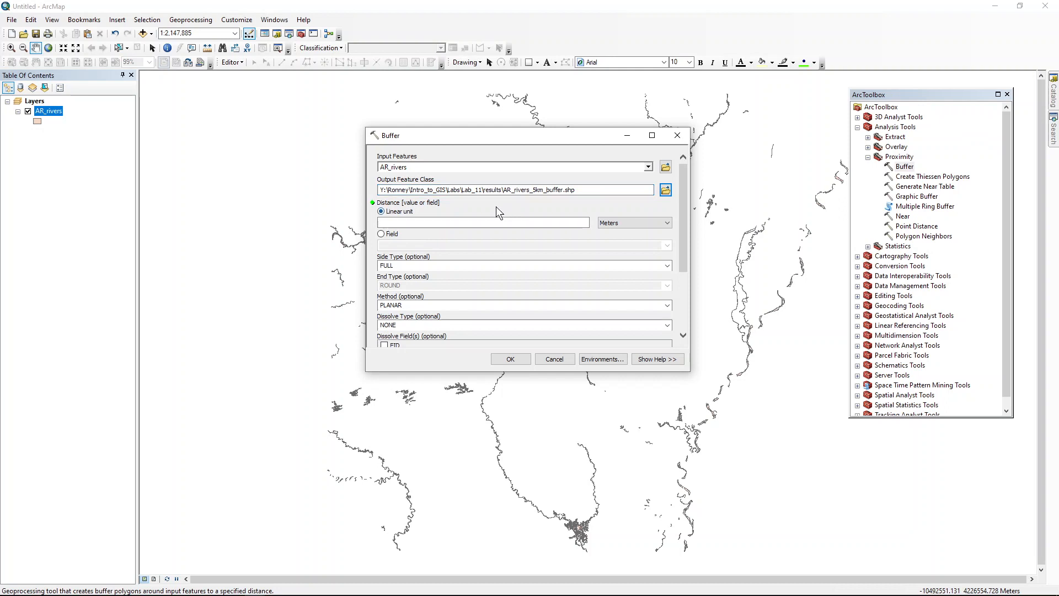
# Step: Try to set the linear buffer distance to 5000 meters
pyautogui.click(462, 222)
pyautogui.write('5000')
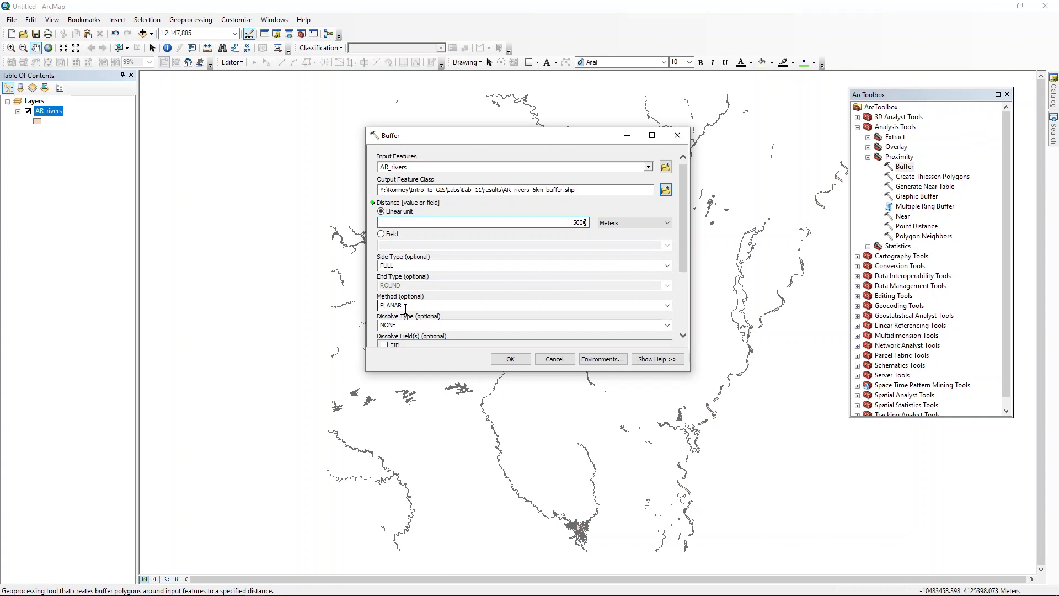
pyautogui.scroll(-1, 472, 325)
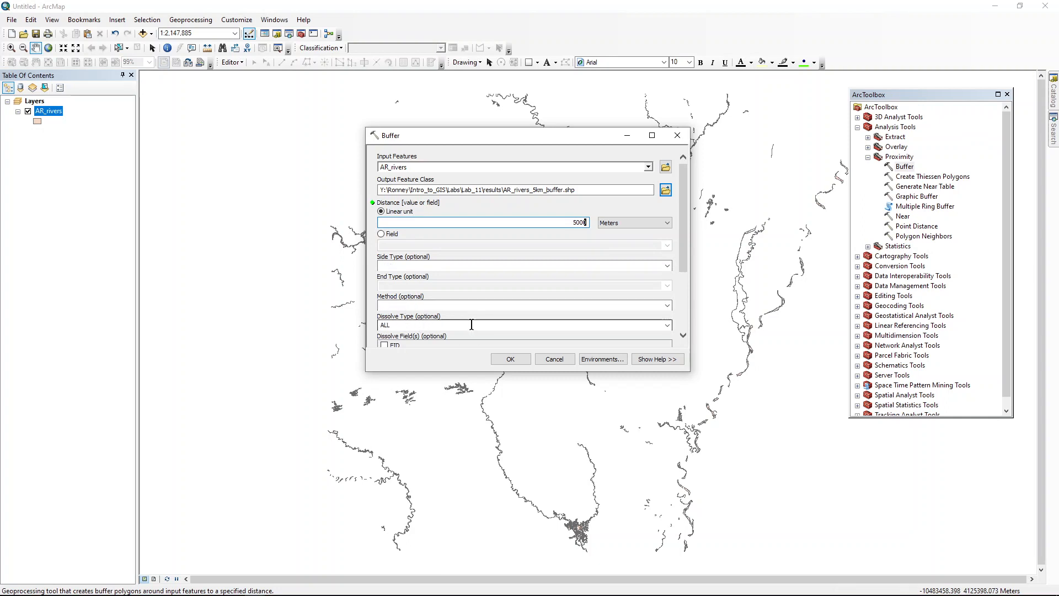
pyautogui.scroll(-1, 472, 325)
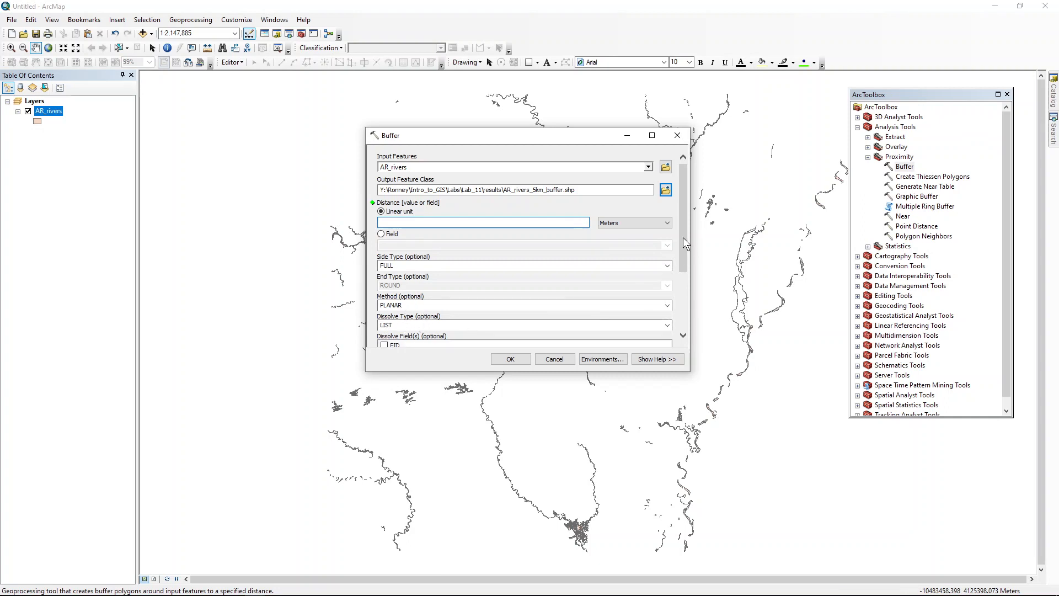
# Step: Set the buffer's dissolve type to ALL and enlarge the Buffer dialog to show all of its parameters
pyautogui.moveTo(683, 237); pyautogui.dragTo(683, 316)
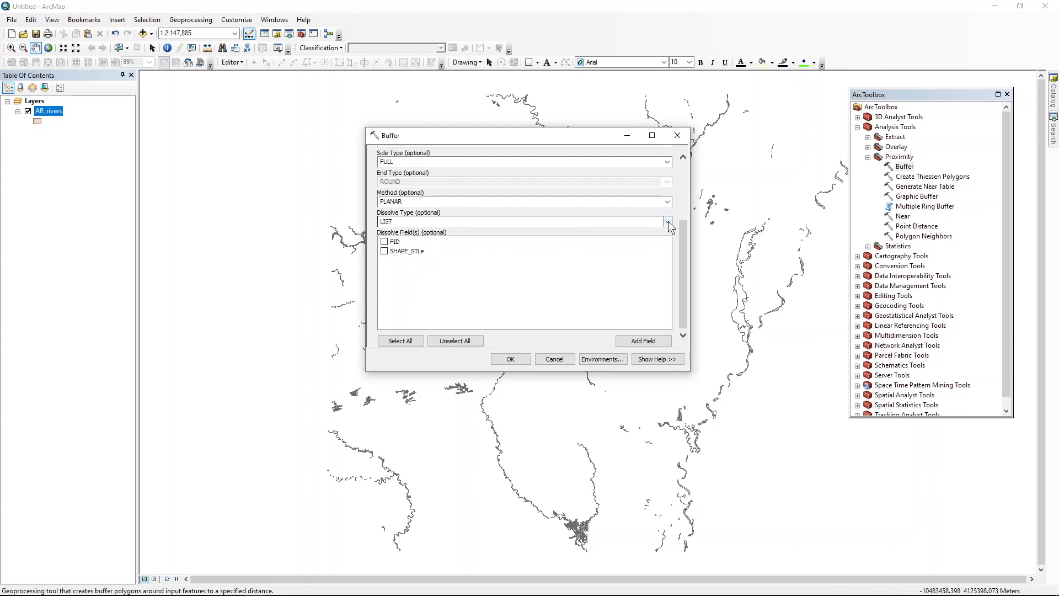
pyautogui.click(668, 222)
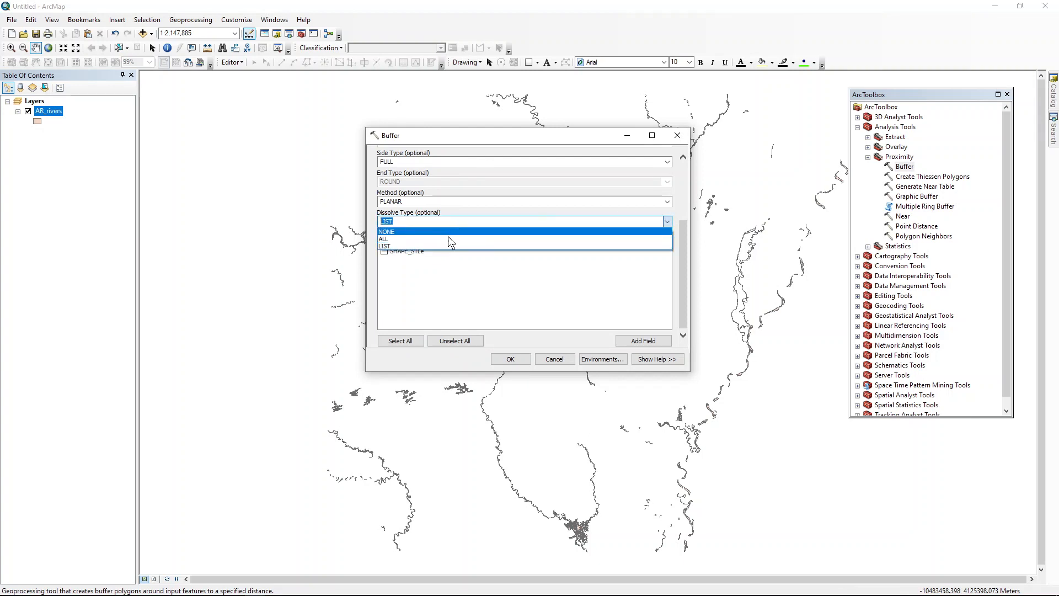
pyautogui.click(448, 237)
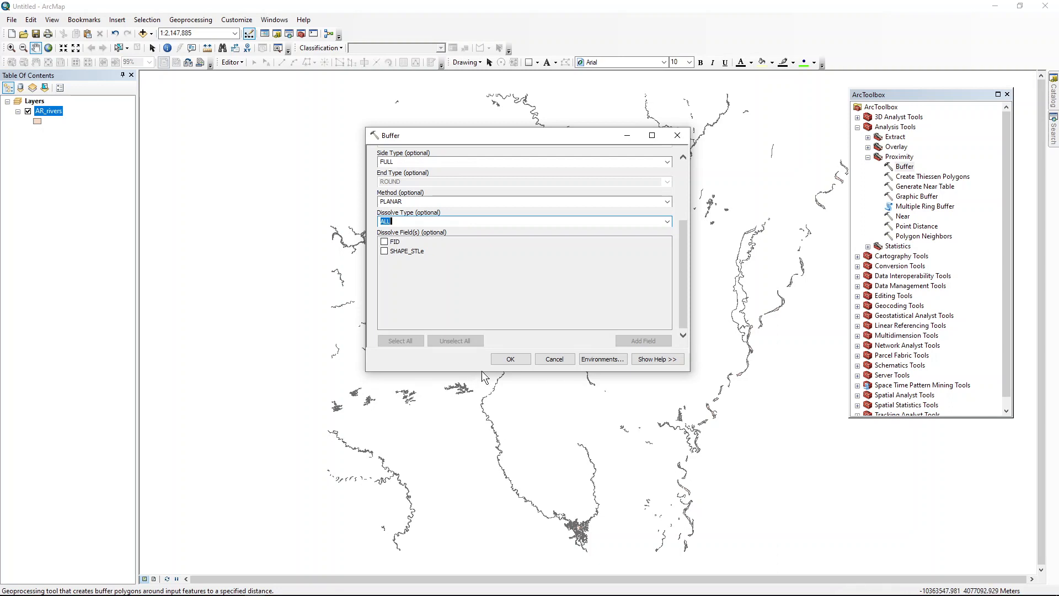
pyautogui.moveTo(482, 371); pyautogui.dragTo(472, 525)
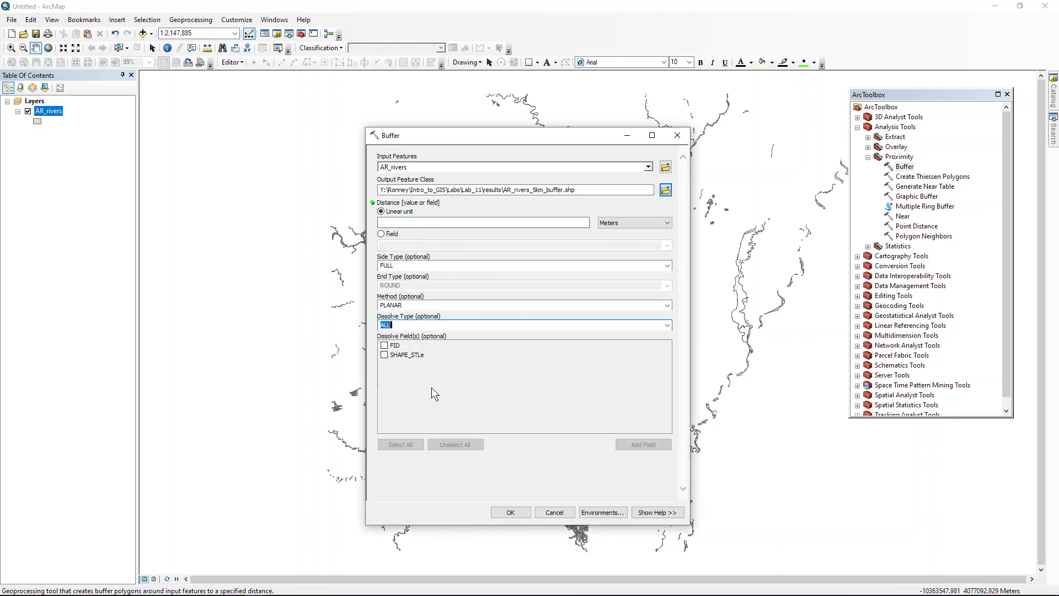
# Step: Set the linear buffer distance to 5000 meters and run the Buffer tool on AR_rivers
pyautogui.click(511, 513)
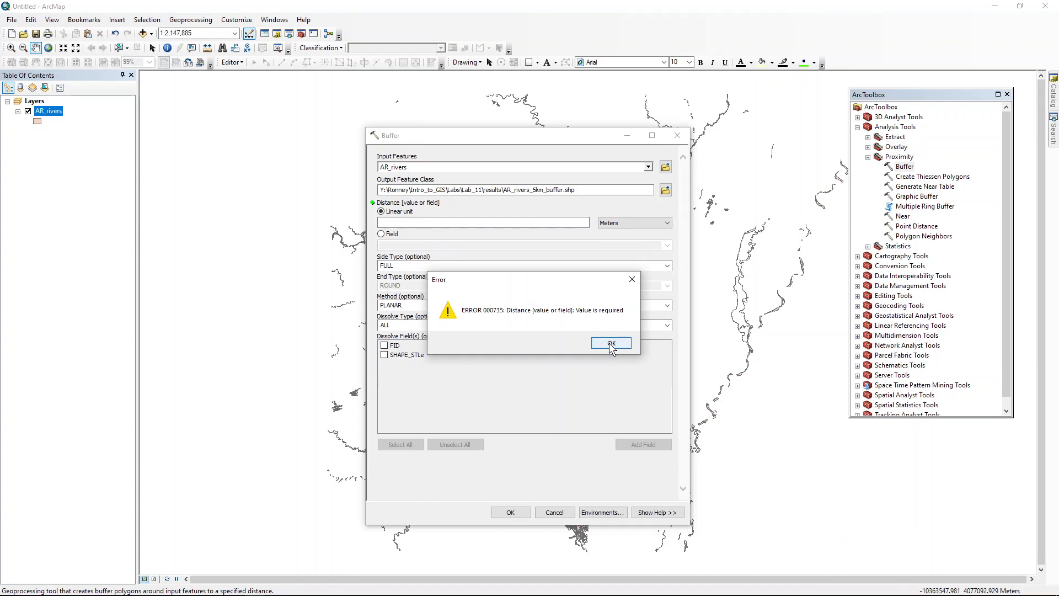
pyautogui.click(610, 343)
pyautogui.click(569, 223)
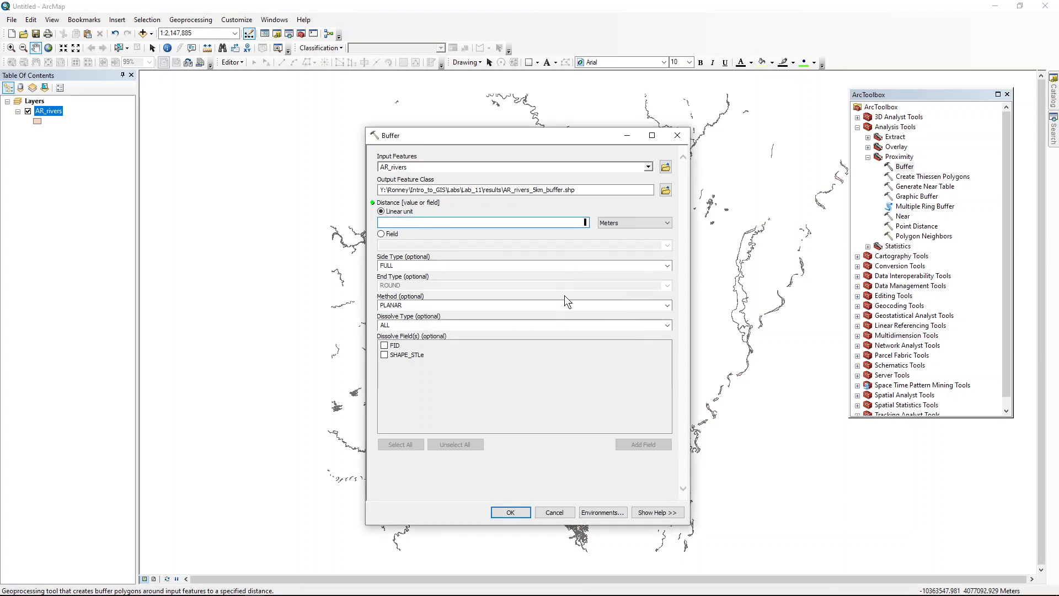
pyautogui.write('5000')
pyautogui.click(464, 475)
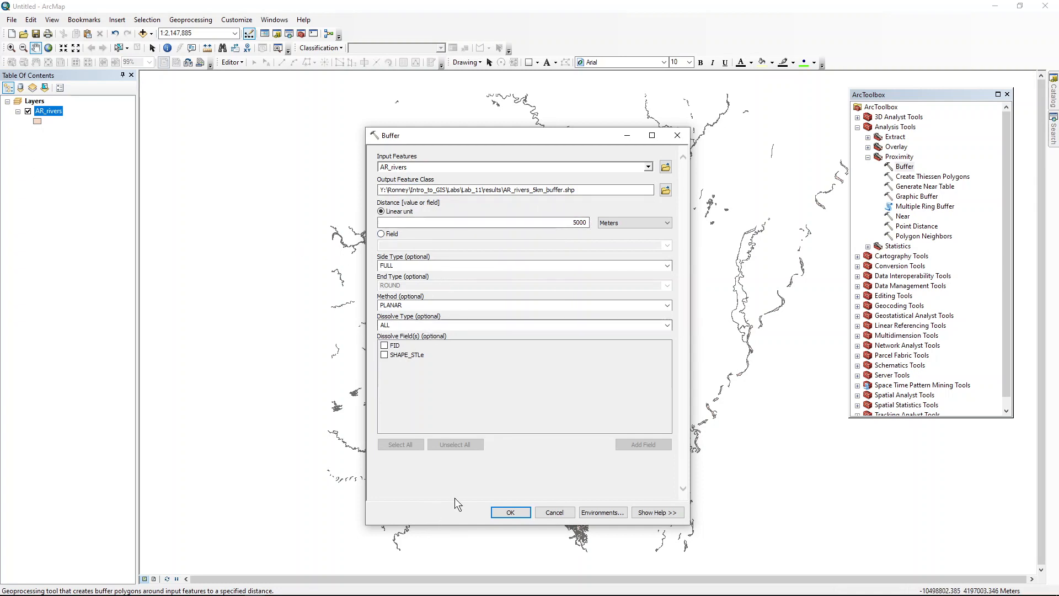
pyautogui.click(511, 511)
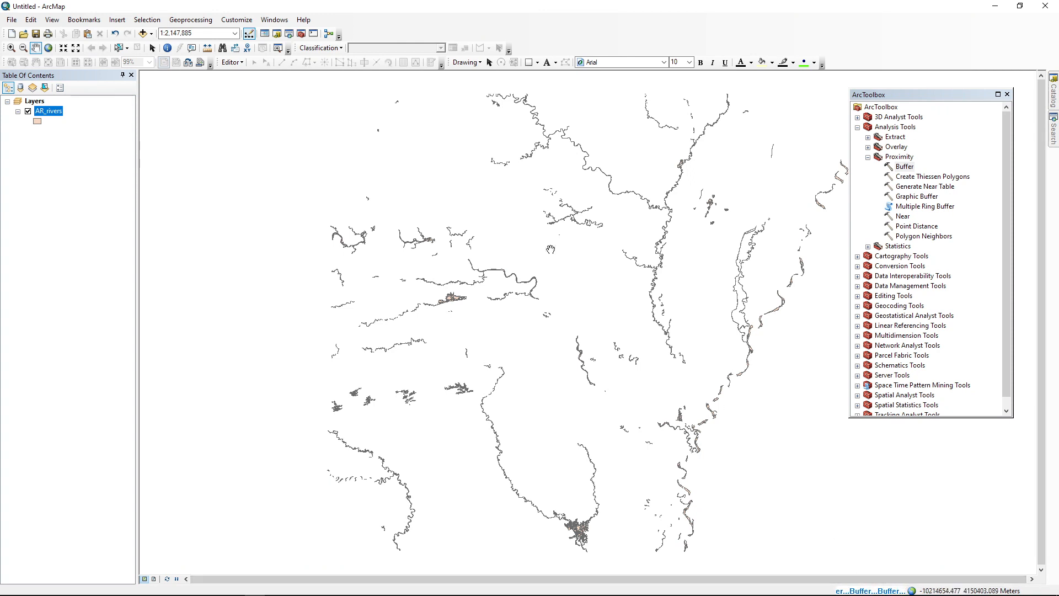
# Step: Check the buffer's progress under the current session in the geoprocessing results, leaving the results closed when done
pyautogui.click(209, 20)
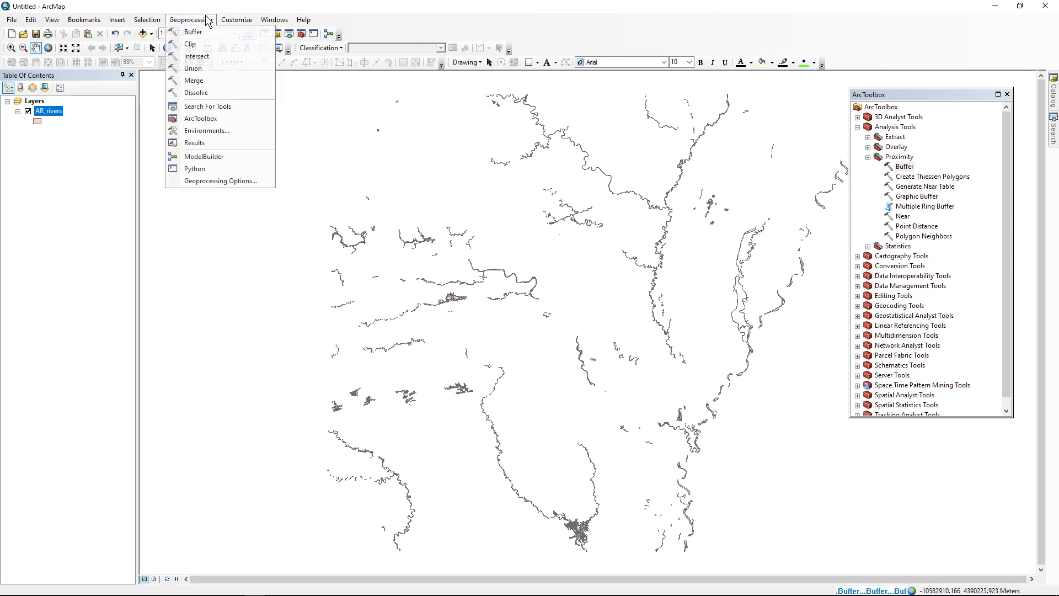
pyautogui.click(196, 143)
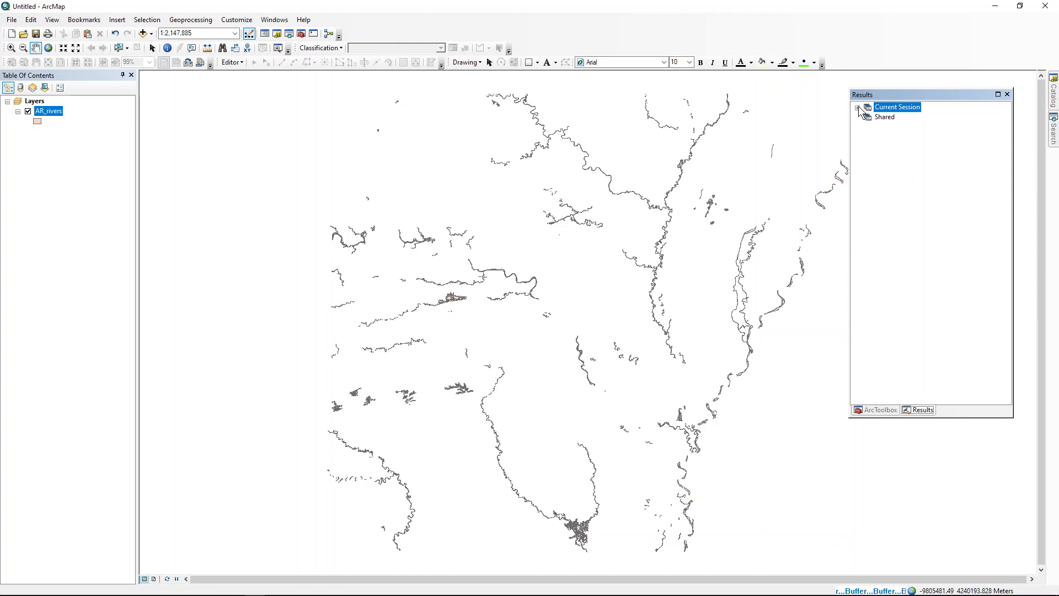
pyautogui.click(858, 107)
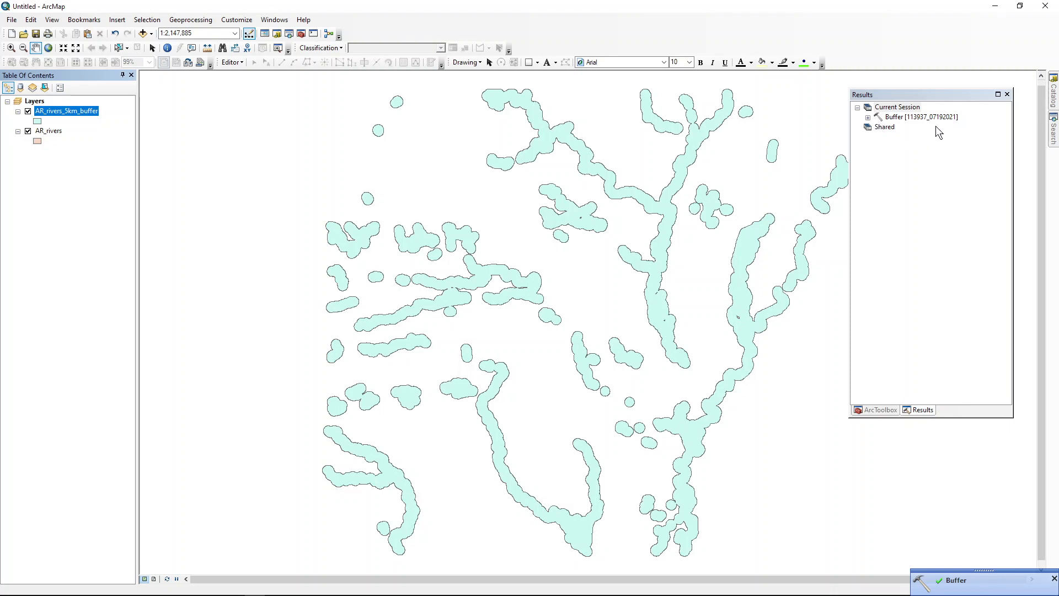
pyautogui.click(1008, 95)
# Step: Move the AR_rivers layer above AR_rivers_5km_buffer in the layer order
pyautogui.click(874, 330)
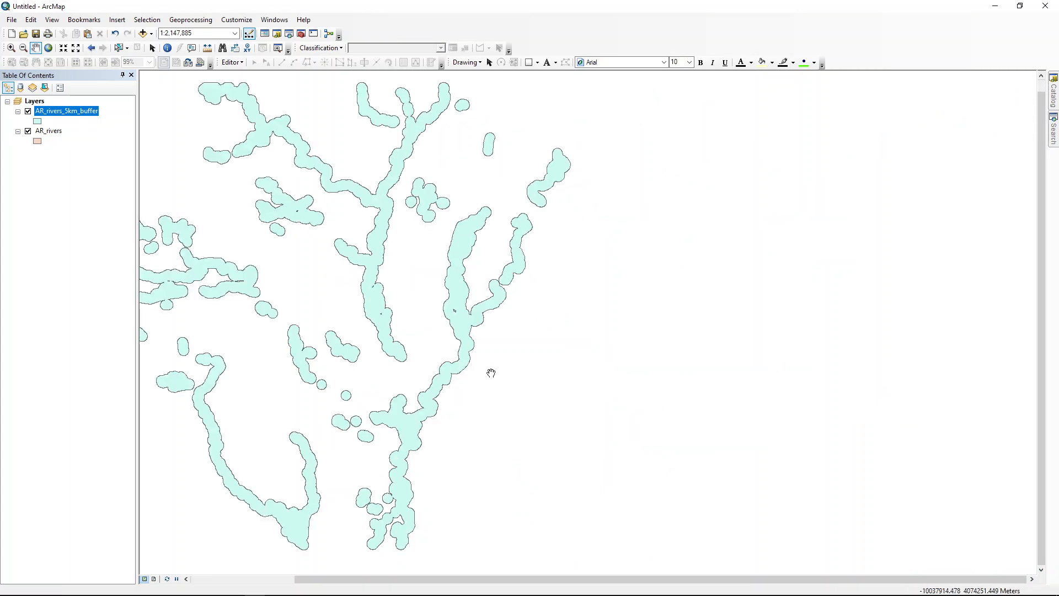
pyautogui.click(92, 48)
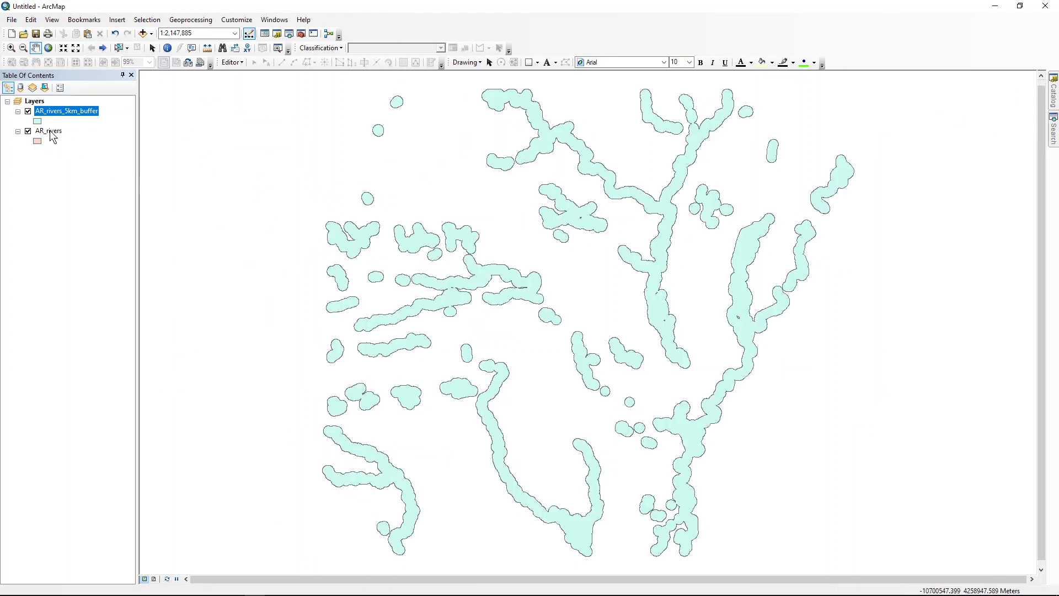
pyautogui.moveTo(50, 131); pyautogui.dragTo(56, 107)
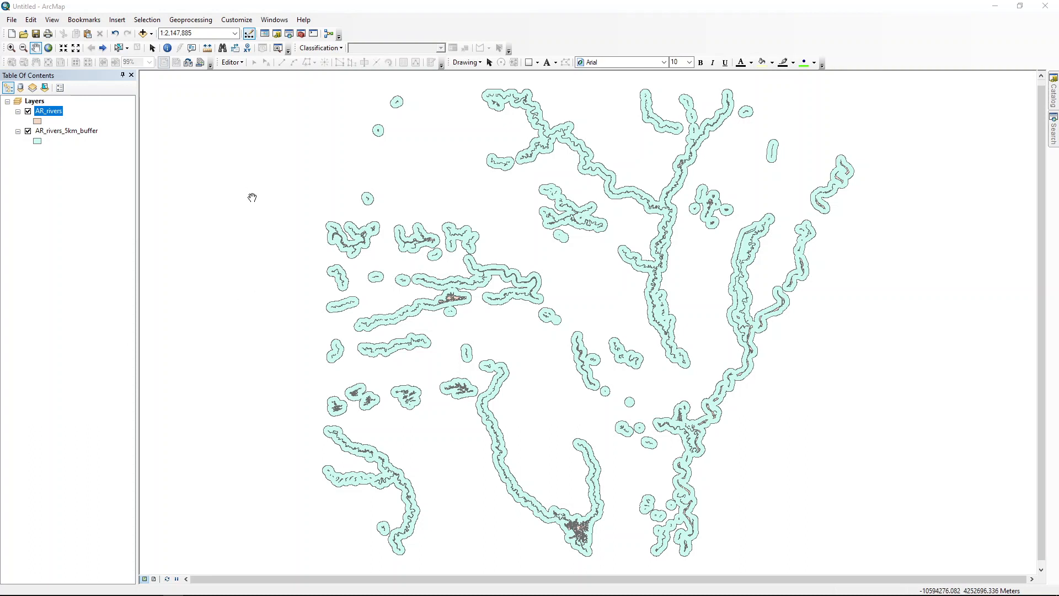
# Step: Add the AR_major_cities.shp shapefile from the AR_Hunting_Lab_Data folder to the map
pyautogui.click(152, 35)
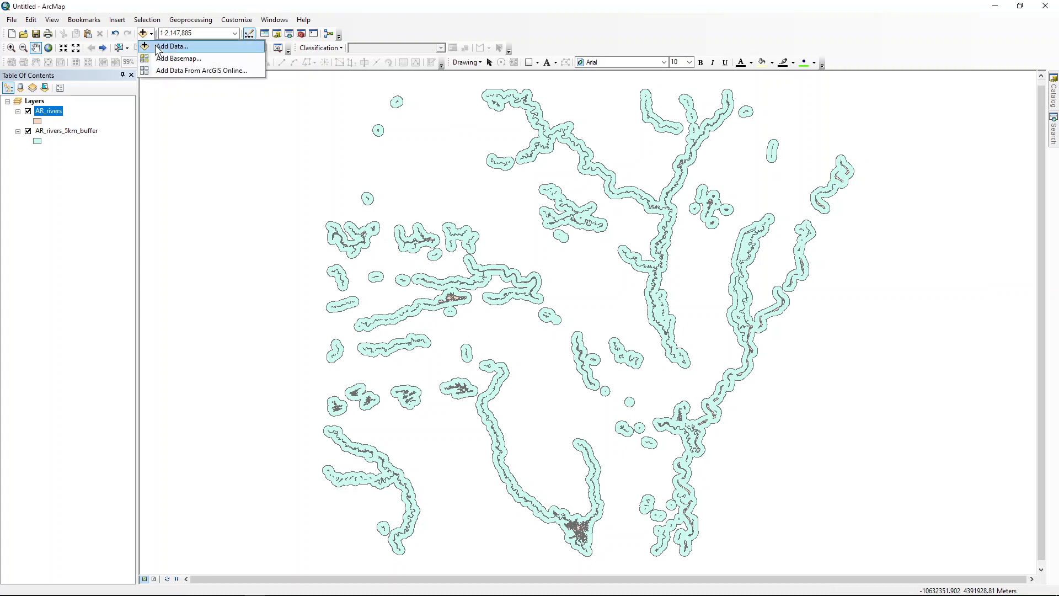
pyautogui.click(171, 47)
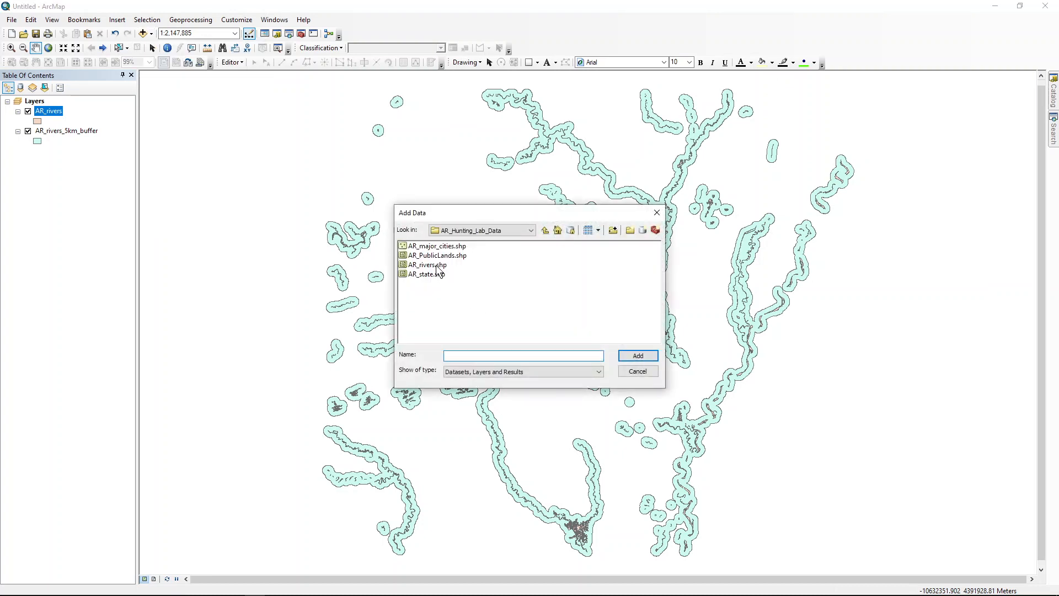
pyautogui.doubleClick(436, 246)
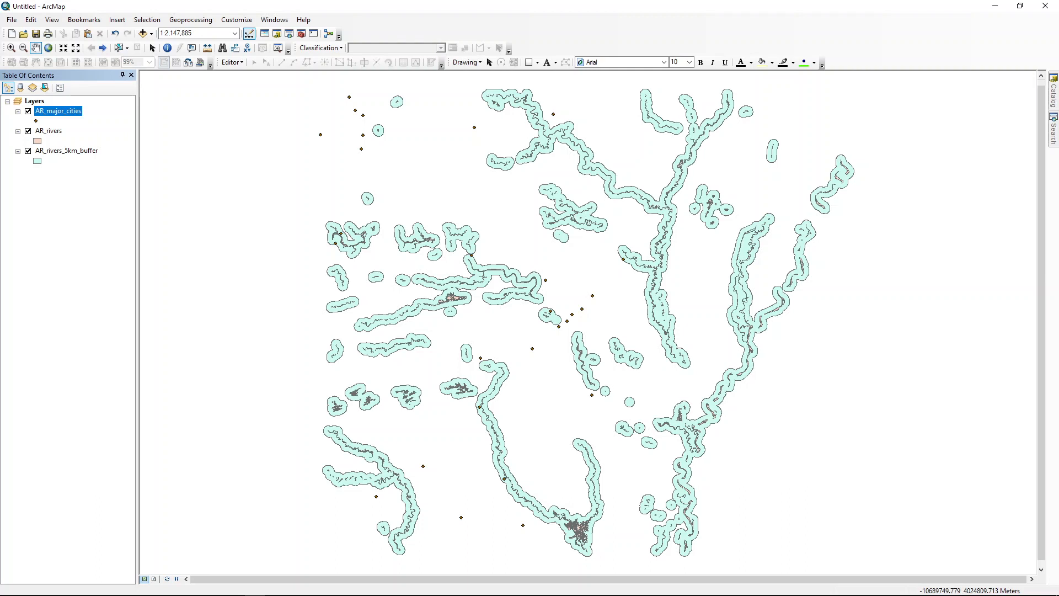
# Step: Add a short integer field named buffer_dis to the attribute table of AR_major_cities
pyautogui.rightClick(74, 112)
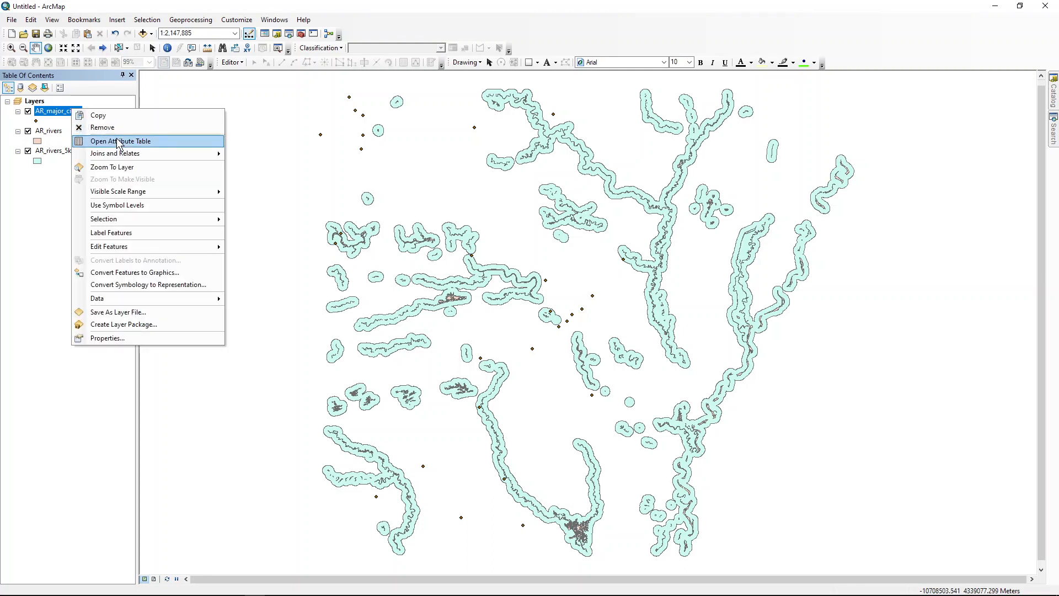
pyautogui.click(118, 141)
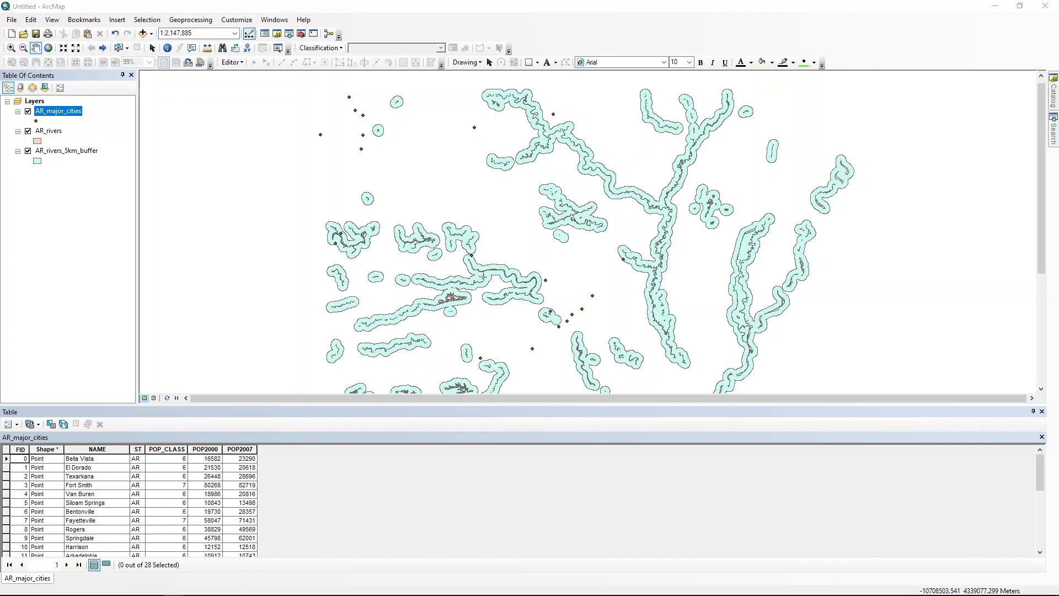
pyautogui.click(17, 424)
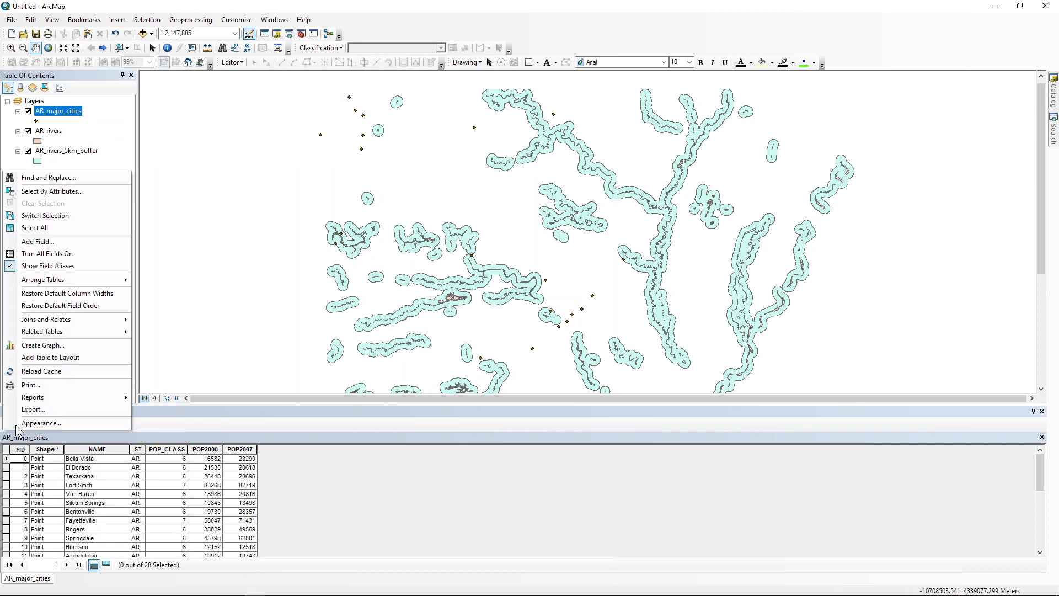
pyautogui.click(47, 241)
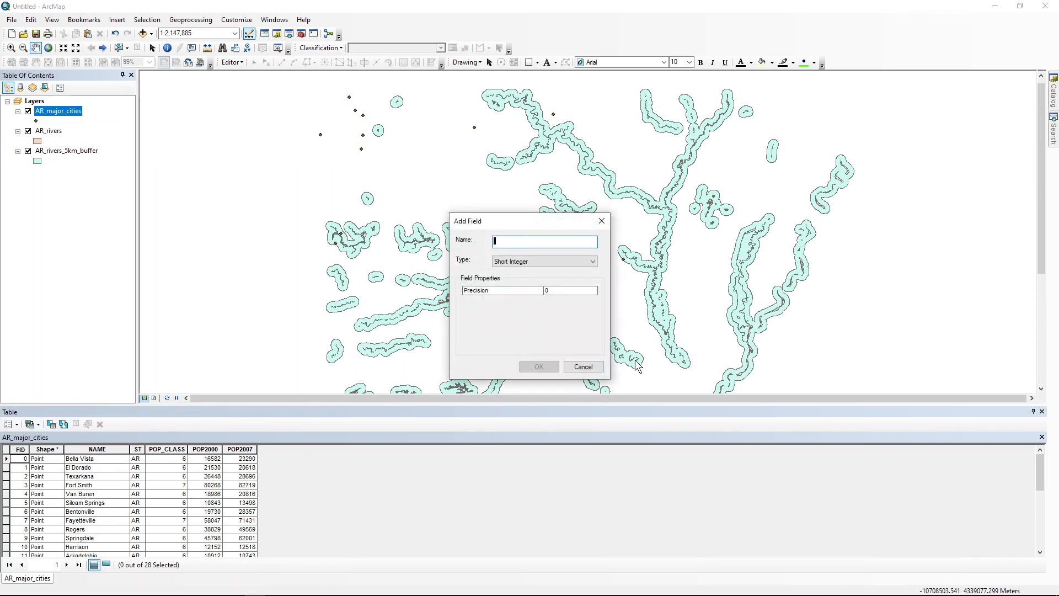
pyautogui.write('buffer_')
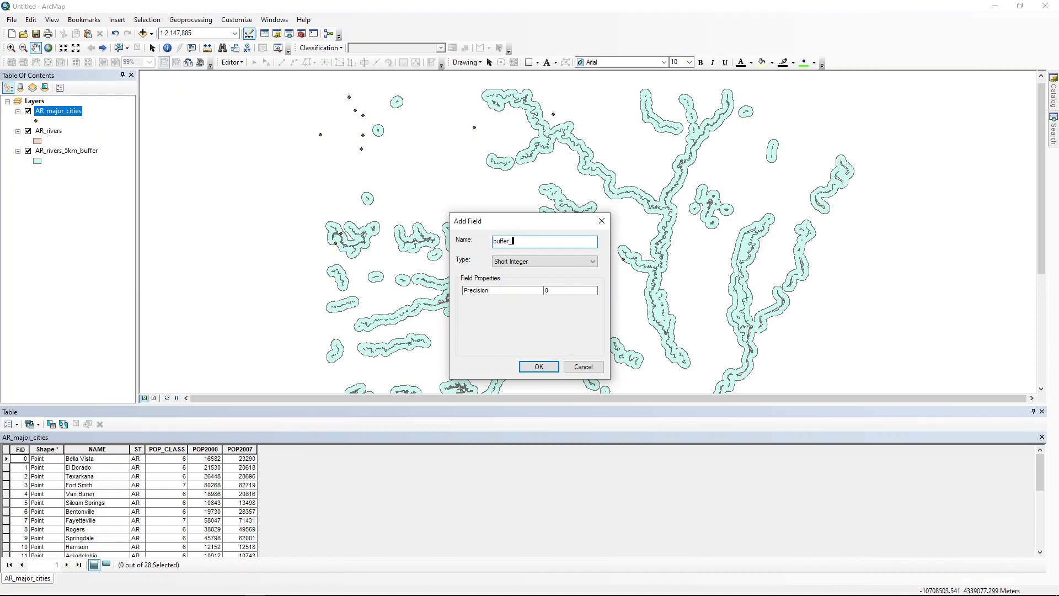
pyautogui.write('dis')
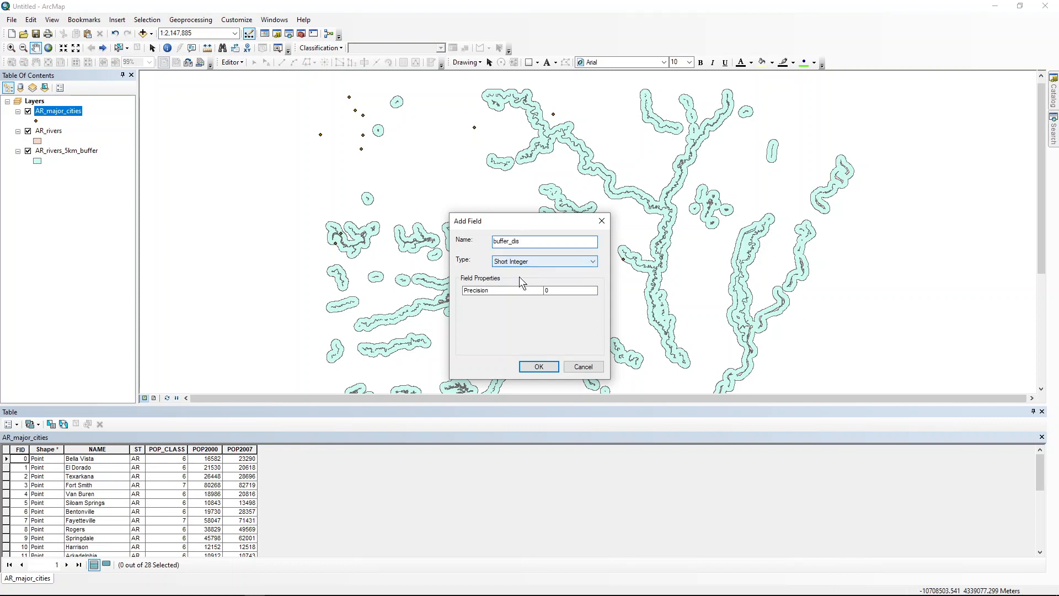
pyautogui.click(539, 367)
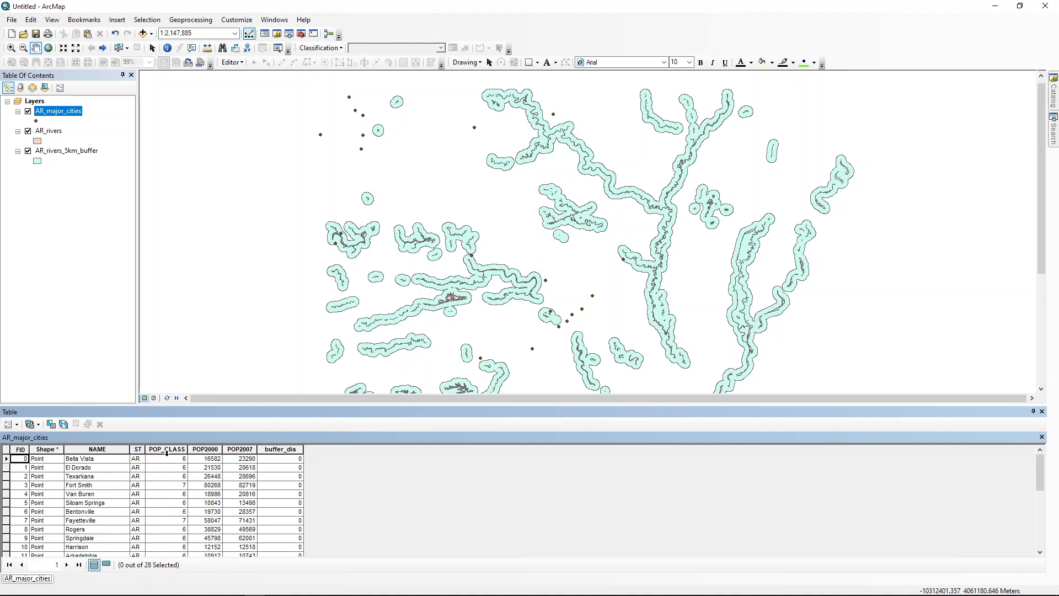
# Step: Calculate the buffer_dis field as [POP_CLASS] * 1000 with the Field Calculator, outside an edit session
pyautogui.rightClick(293, 449)
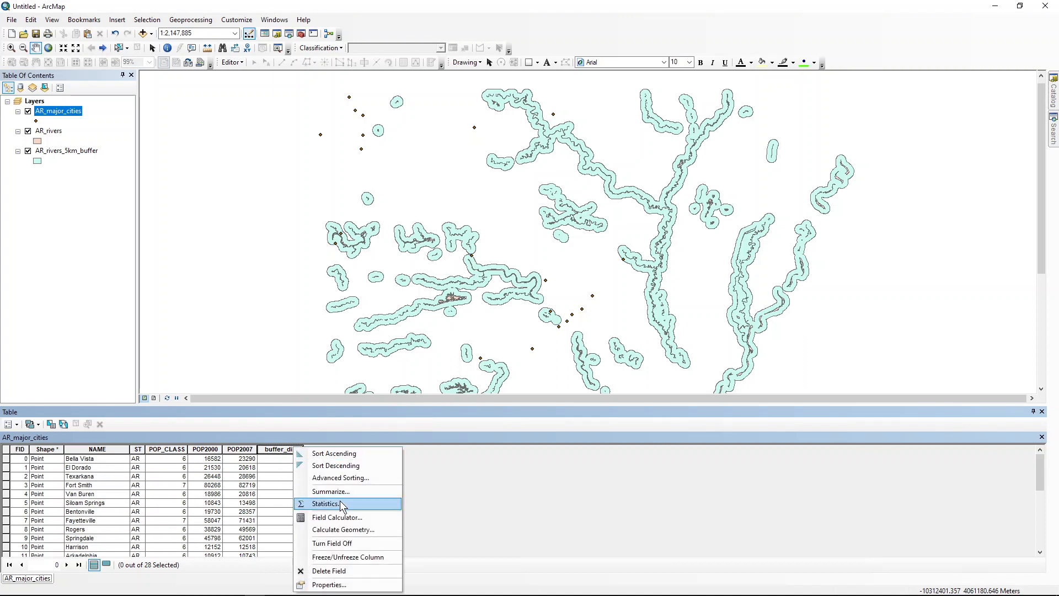
pyautogui.click(337, 516)
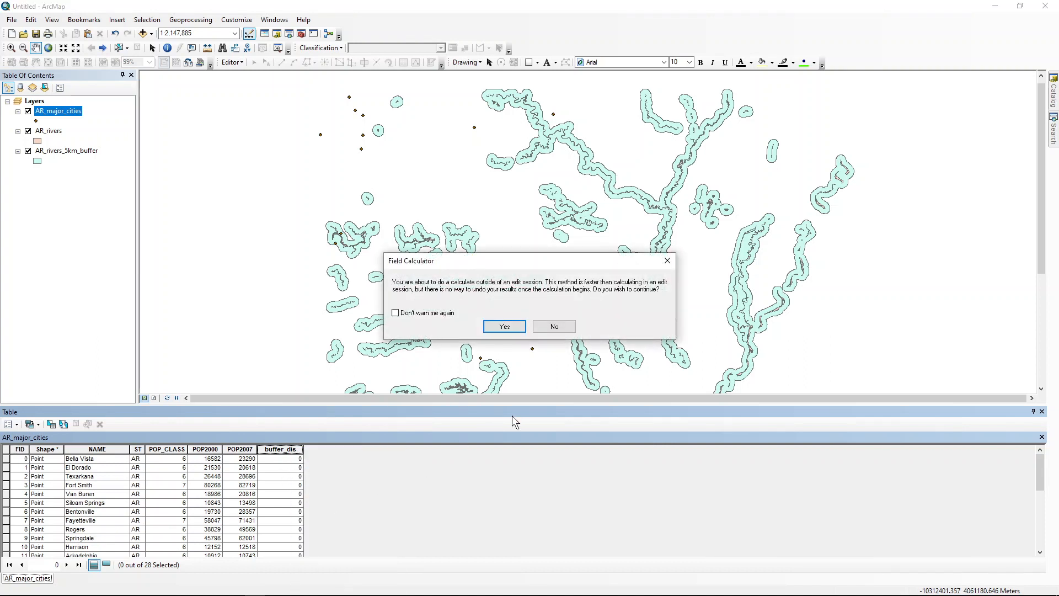
pyautogui.click(505, 326)
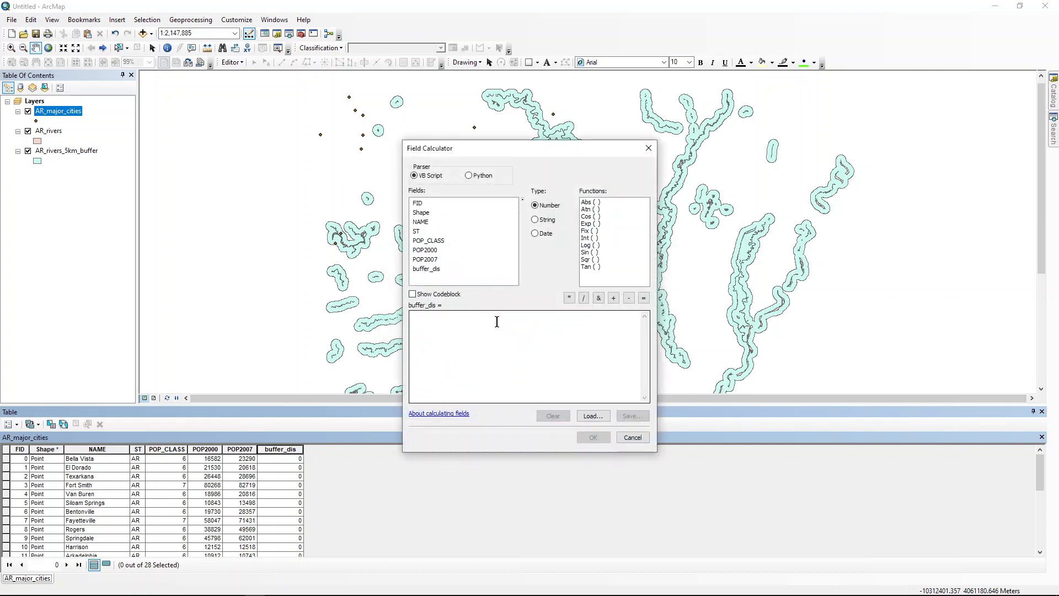
pyautogui.click(496, 323)
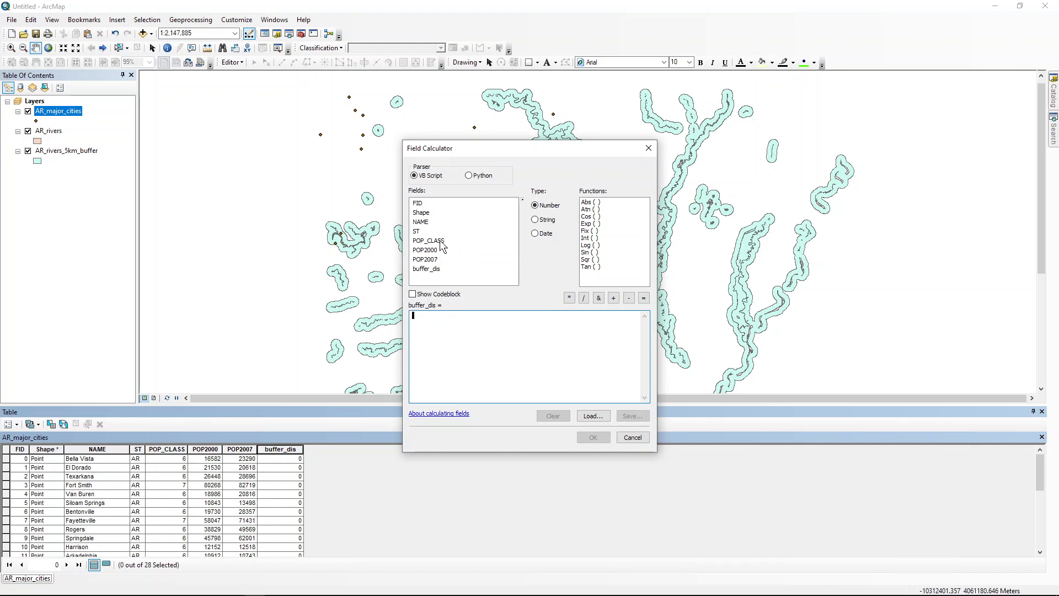
pyautogui.doubleClick(441, 242)
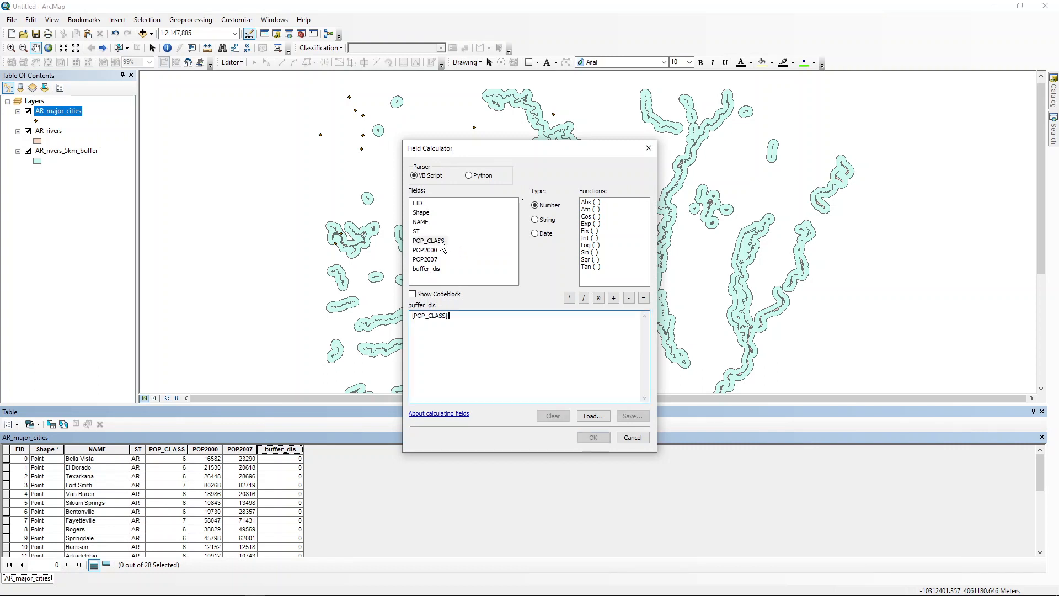
pyautogui.click(569, 299)
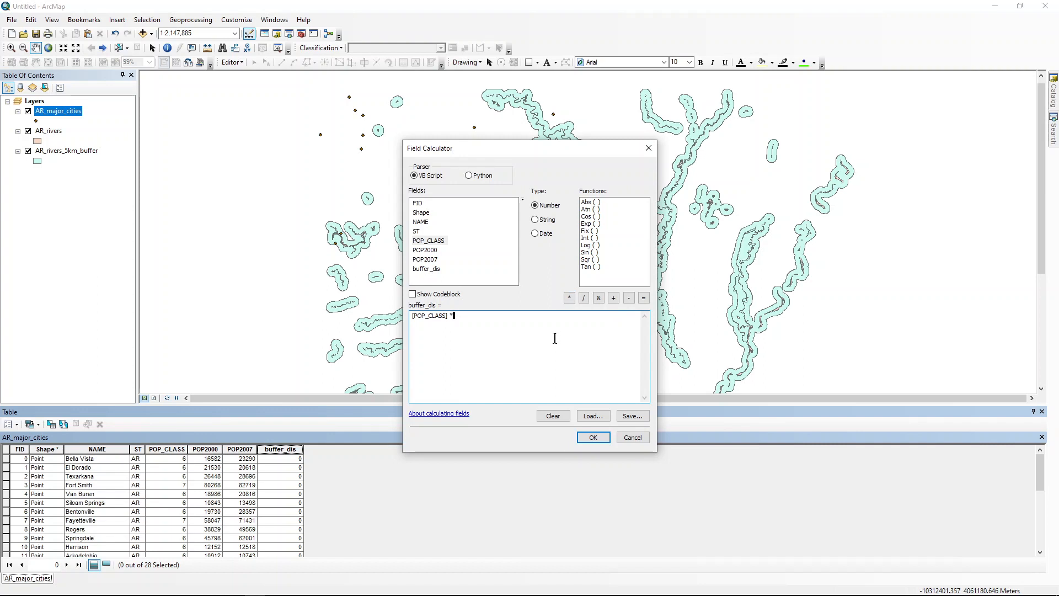
pyautogui.write('1000')
pyautogui.click(593, 437)
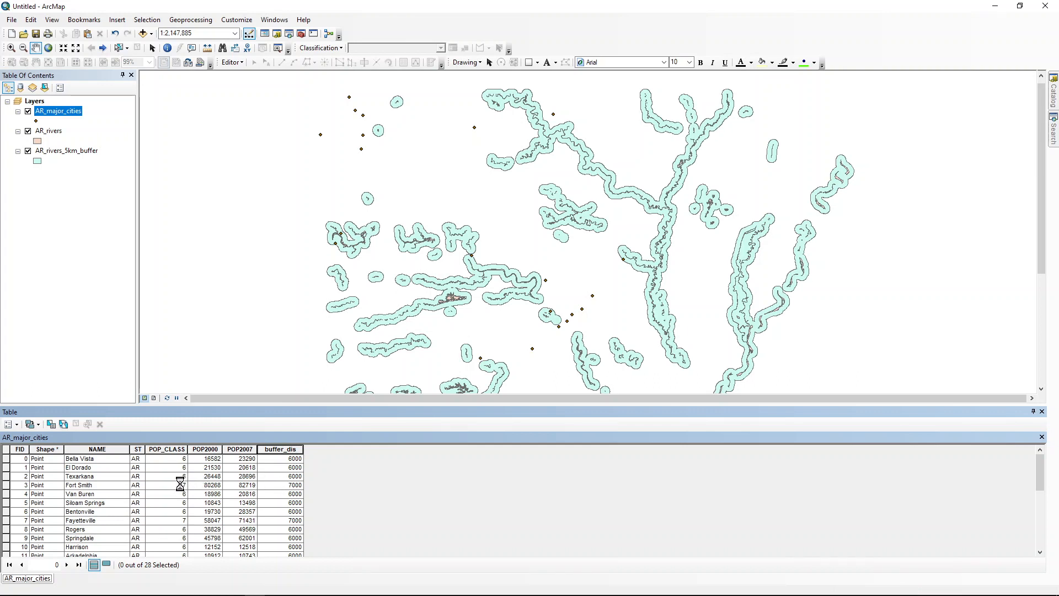
# Step: Review the calculated buffer_dis values against POP_CLASS for all cities in the attribute table
pyautogui.scroll(-4, 285, 504)
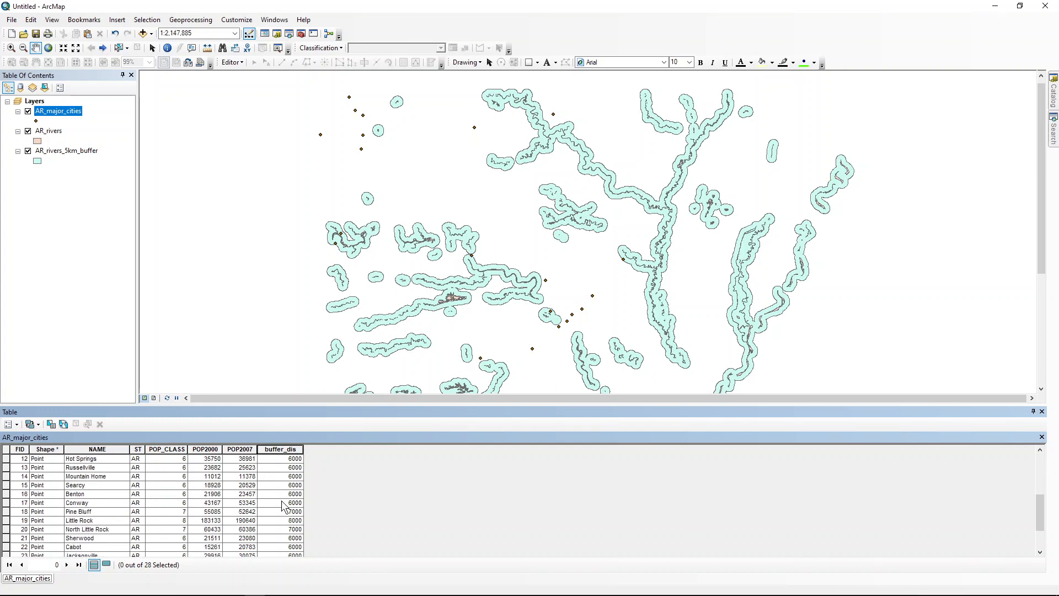
pyautogui.scroll(-1, 285, 504)
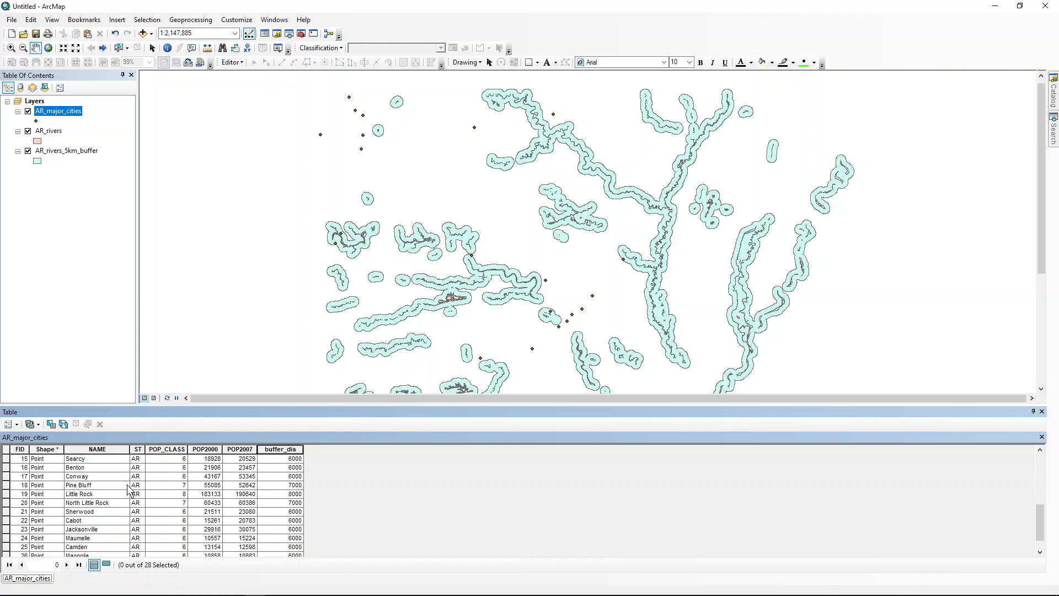
pyautogui.scroll(-1, 296, 508)
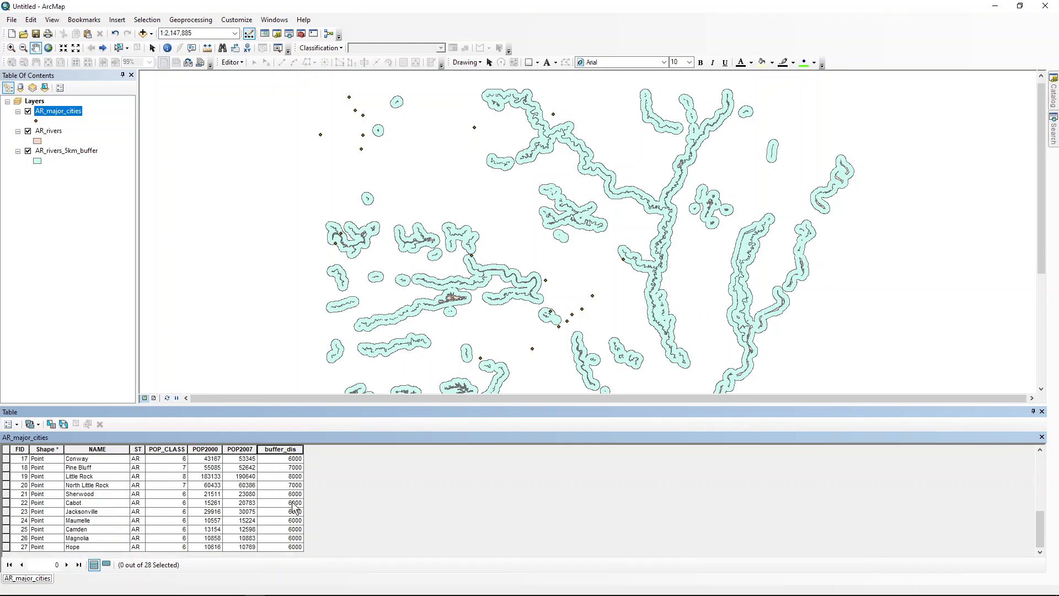
pyautogui.scroll(6, 295, 509)
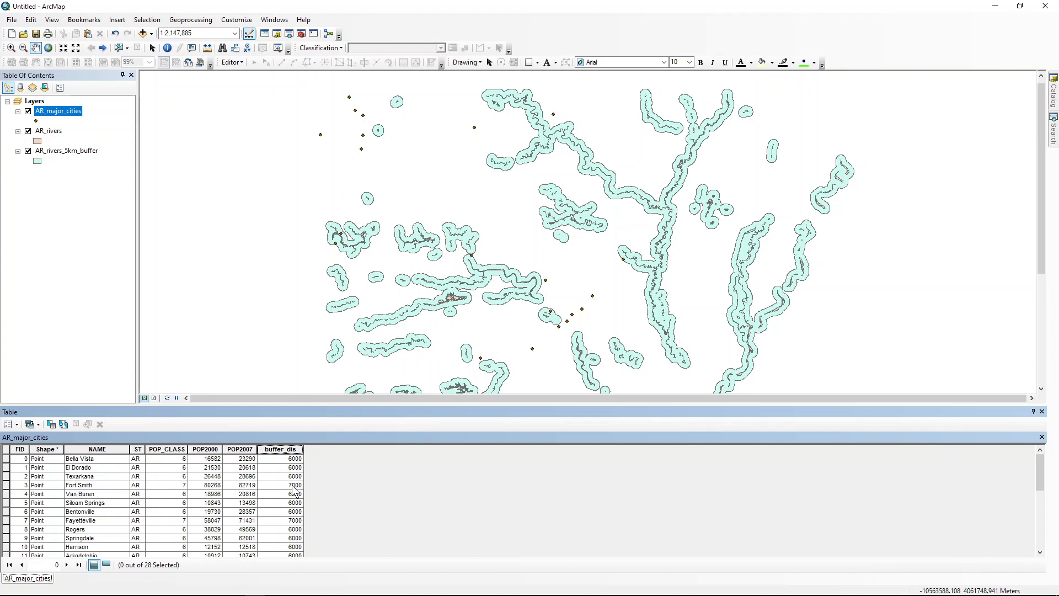
pyautogui.scroll(-4, 296, 490)
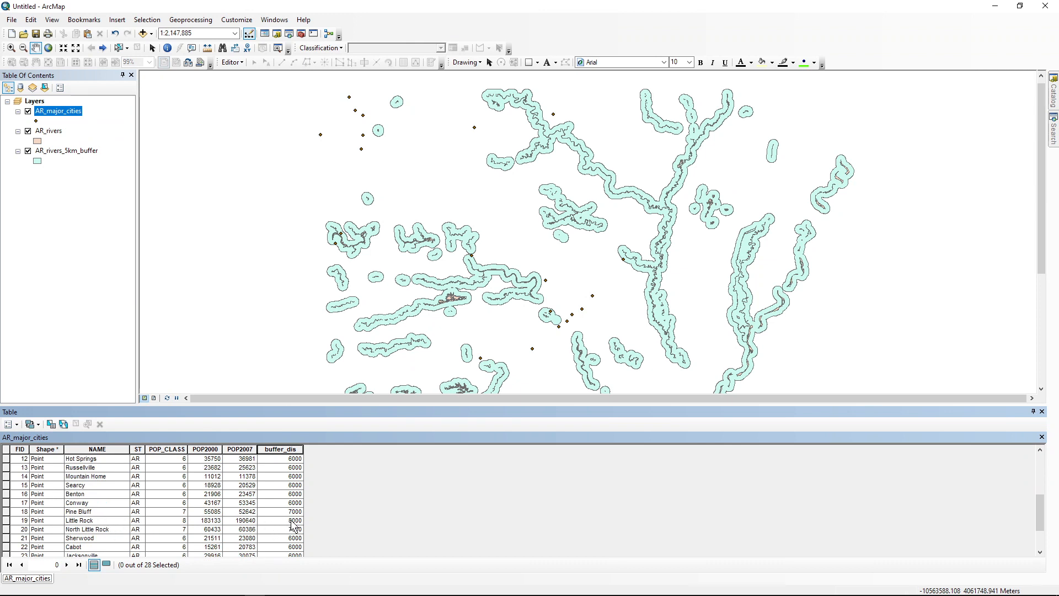
pyautogui.scroll(4, 289, 529)
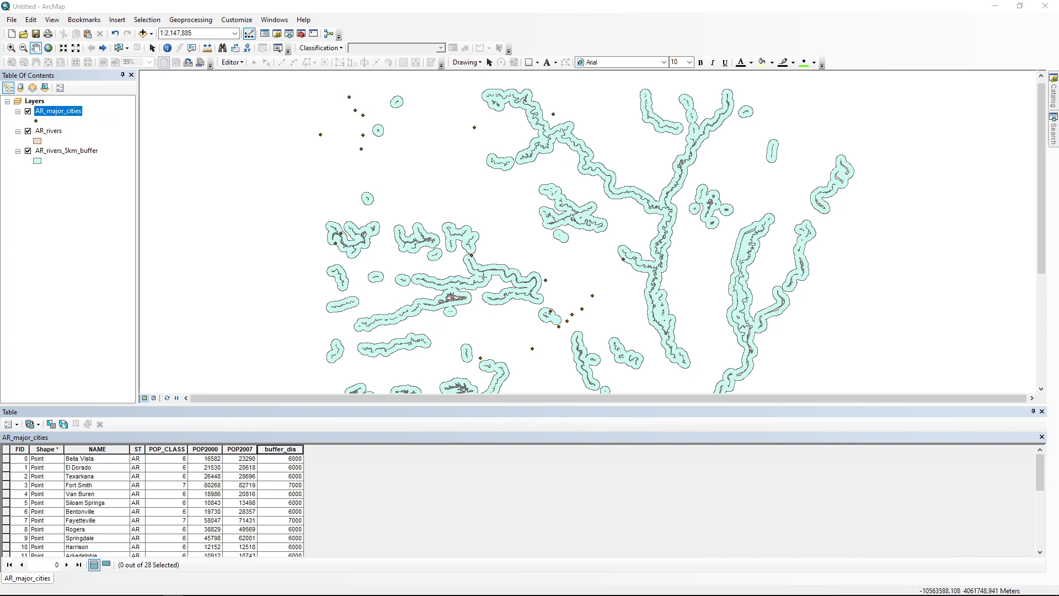
# Step: Open the Buffer tool again and choose AR_major_cities as its input features
pyautogui.click(301, 34)
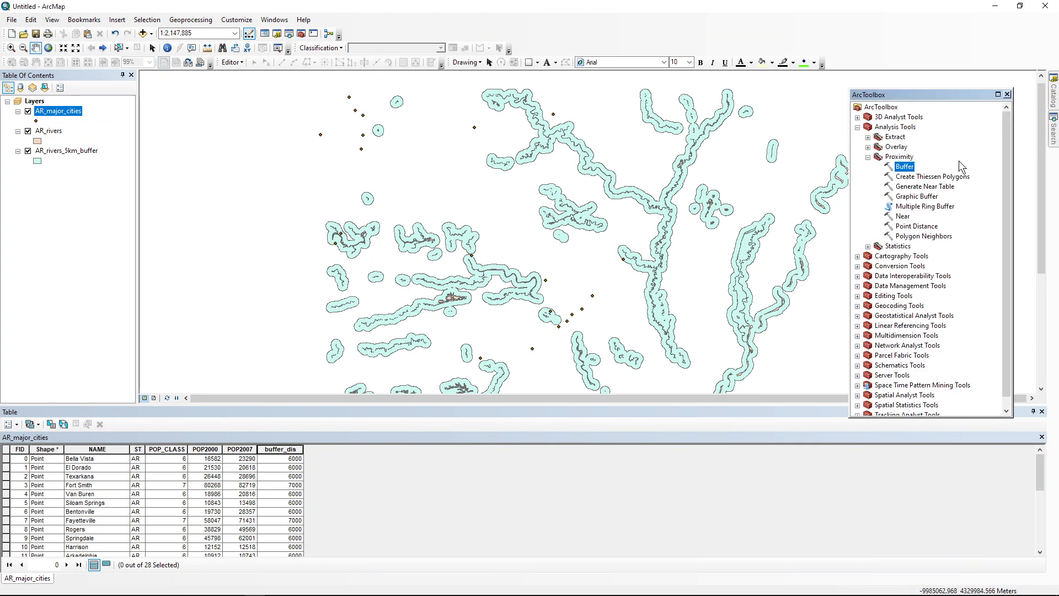
pyautogui.doubleClick(900, 168)
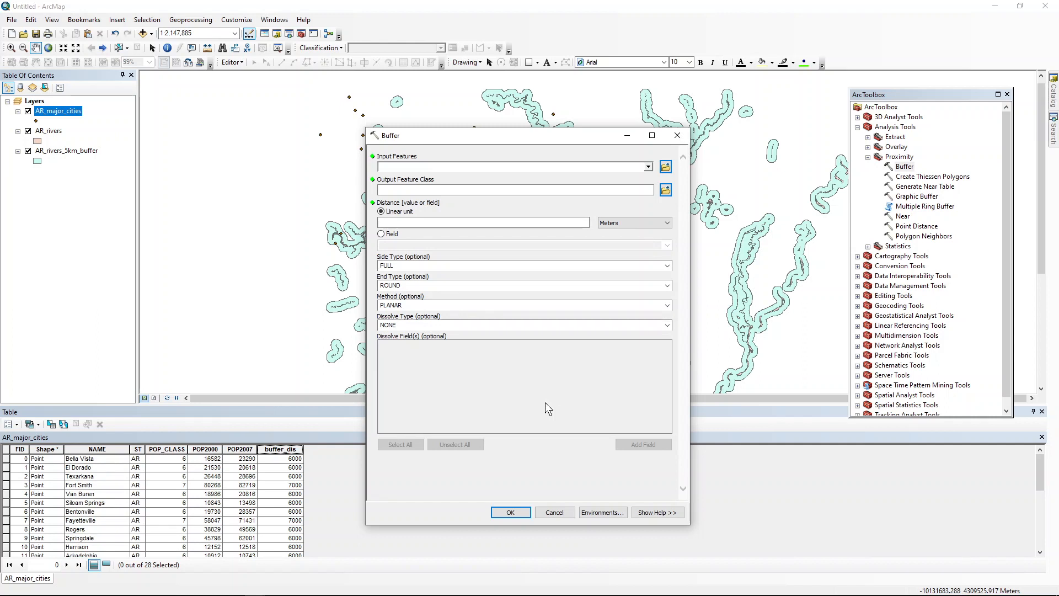
pyautogui.click(648, 168)
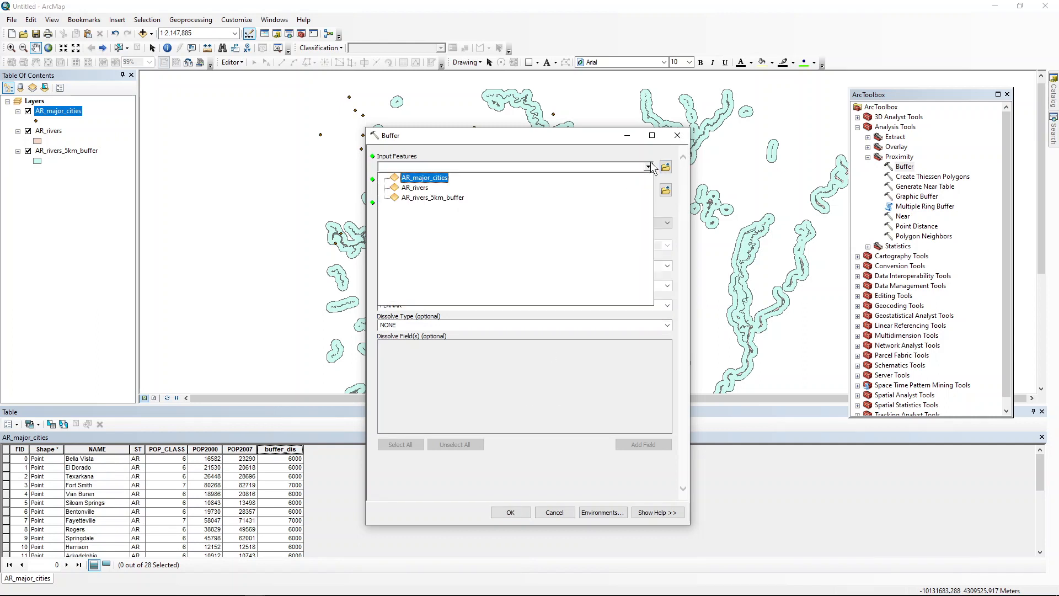
pyautogui.click(508, 177)
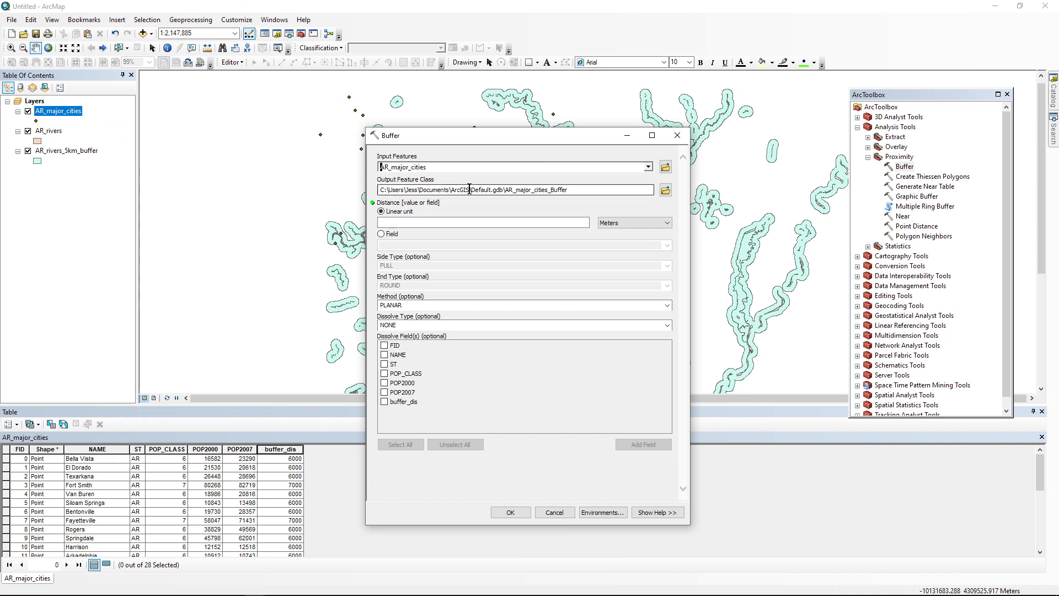
# Step: Set the Buffer tool's output feature class to AR_city_buffer in the Lab_11 results folder
pyautogui.moveTo(471, 189); pyautogui.dragTo(503, 192)
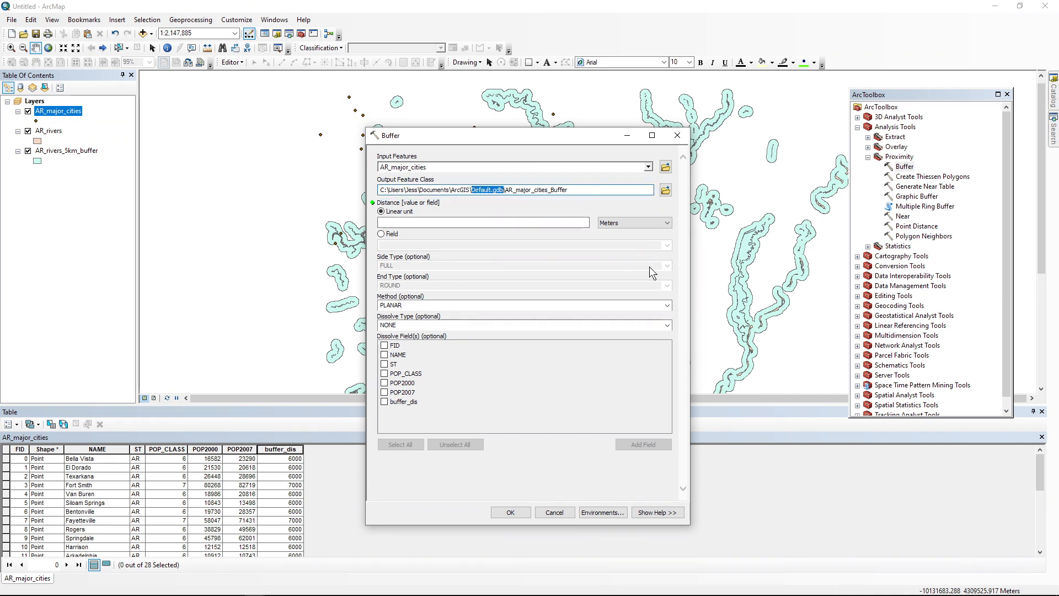
pyautogui.click(666, 190)
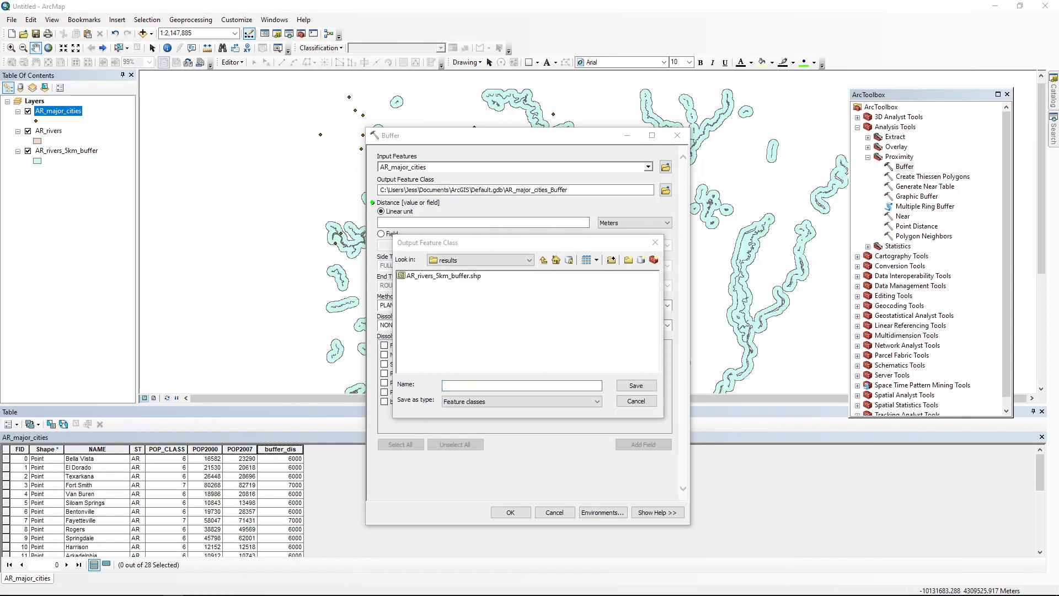
pyautogui.click(472, 386)
pyautogui.write('A')
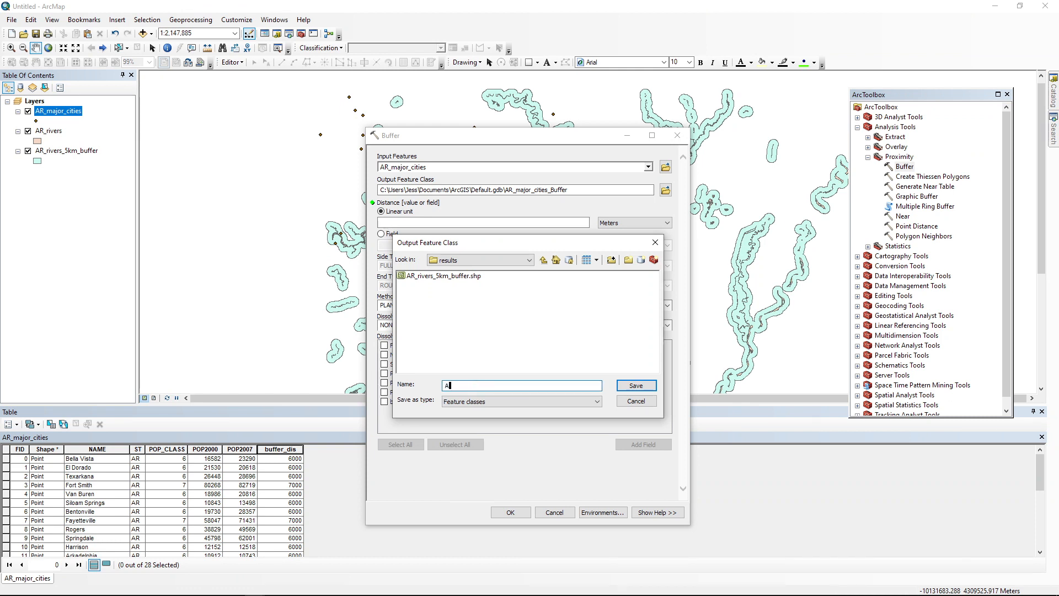
pyautogui.write('R_city_buffer.shp')
pyautogui.click(651, 386)
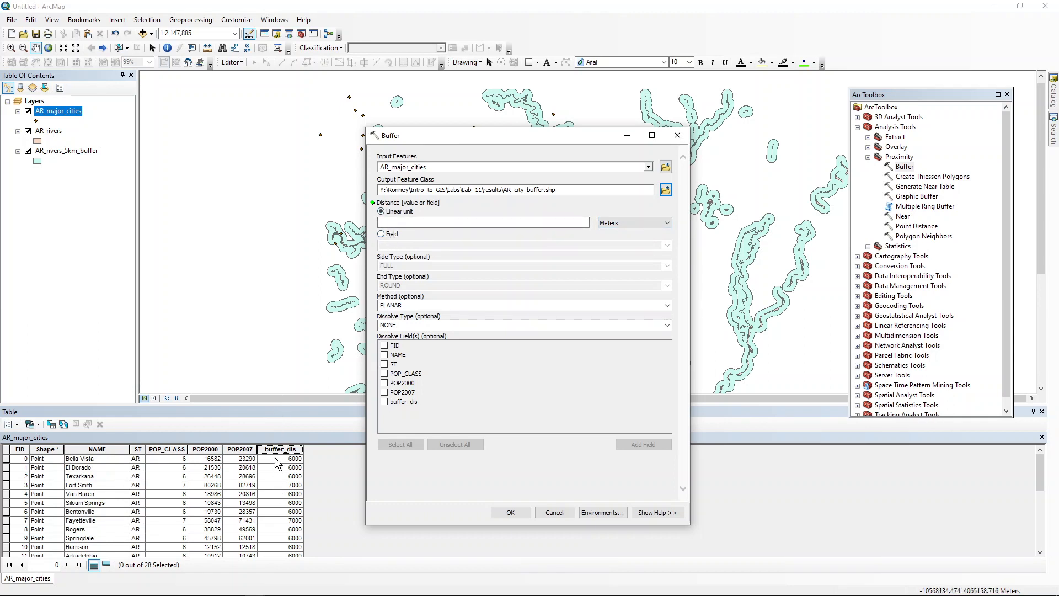
# Step: Base the buffer distance on the buffer_dis field and run the Buffer tool on the major cities
pyautogui.click(382, 235)
pyautogui.click(667, 245)
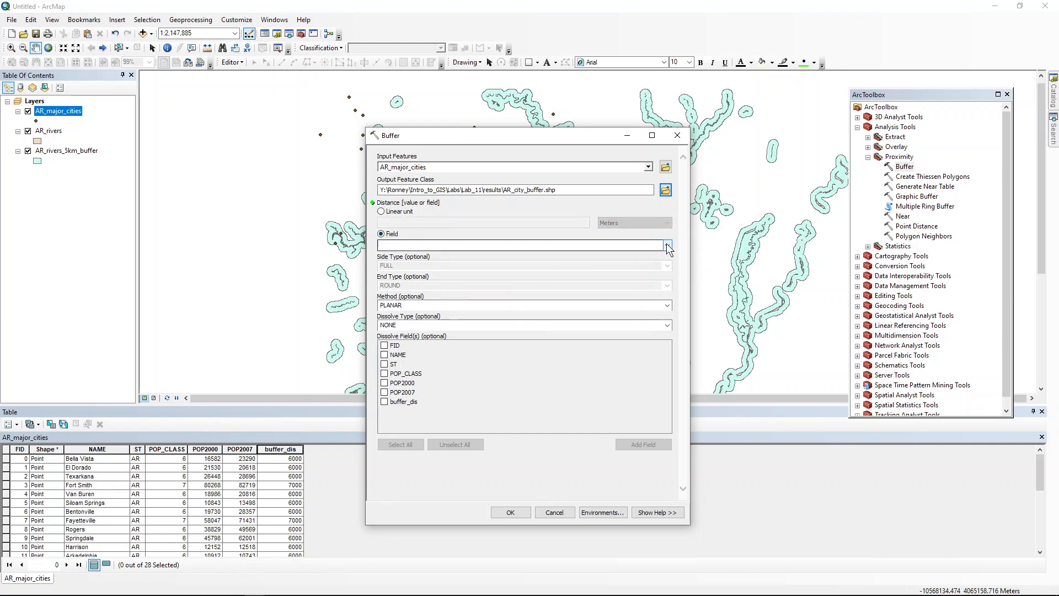
pyautogui.click(400, 299)
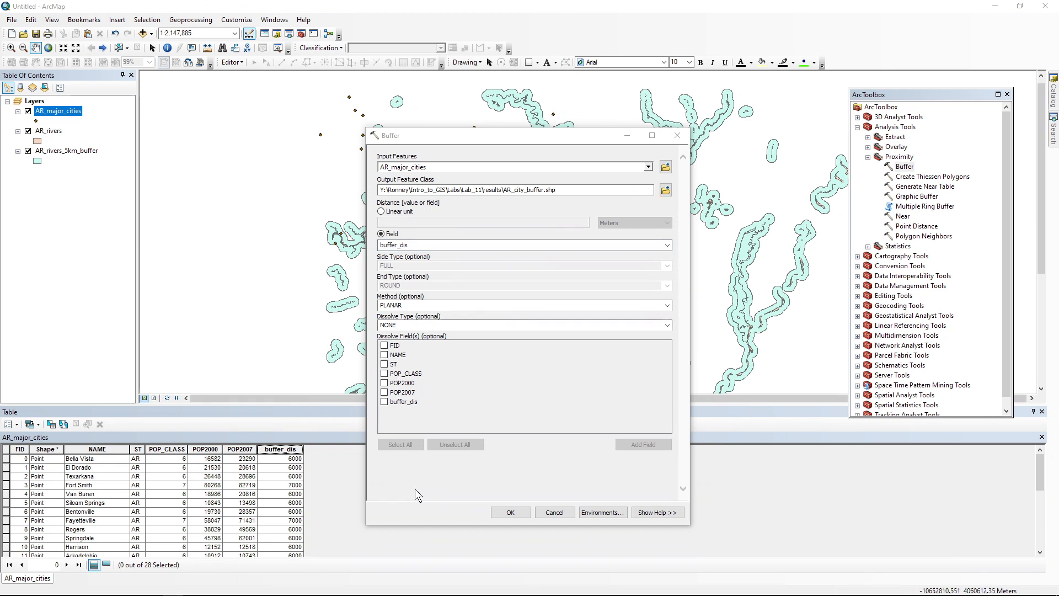
pyautogui.moveTo(452, 137); pyautogui.dragTo(253, 112)
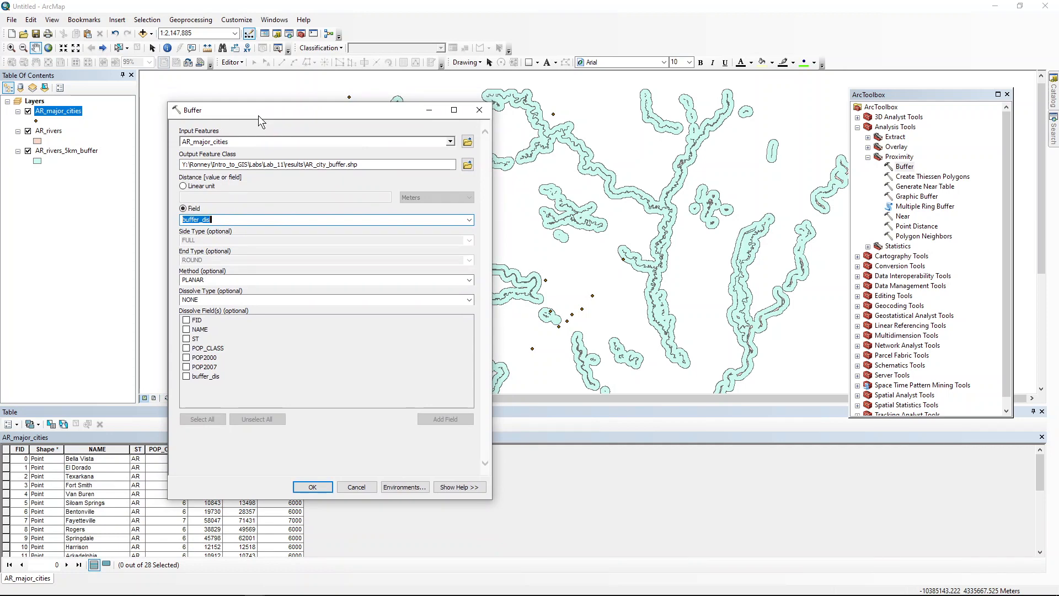
pyautogui.click(314, 487)
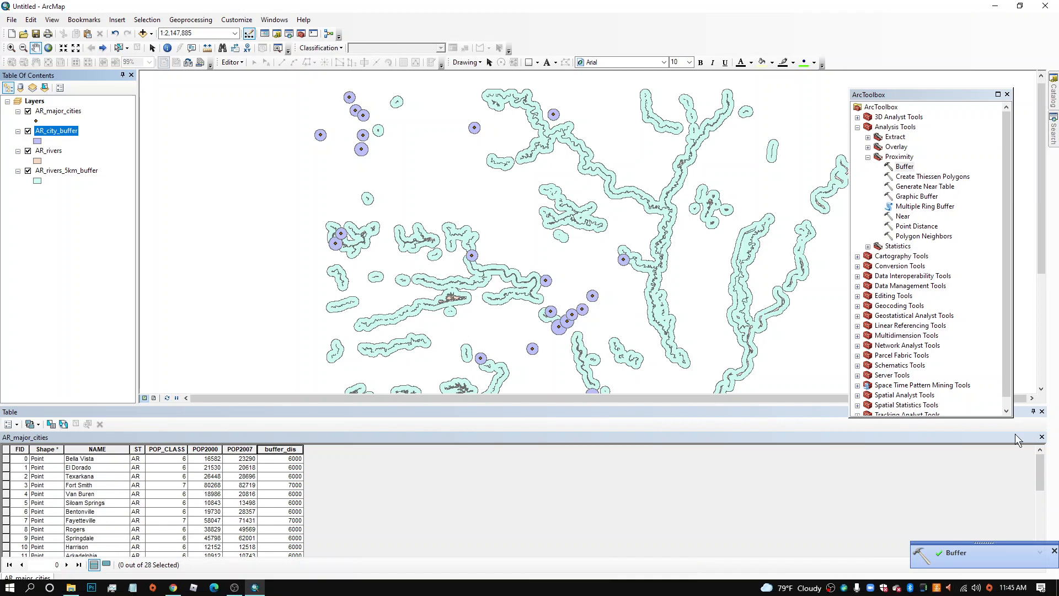
# Step: Close the AR_major_cities table and examine the buffer distance fields in the AR_city_buffer attribute table
pyautogui.click(1042, 412)
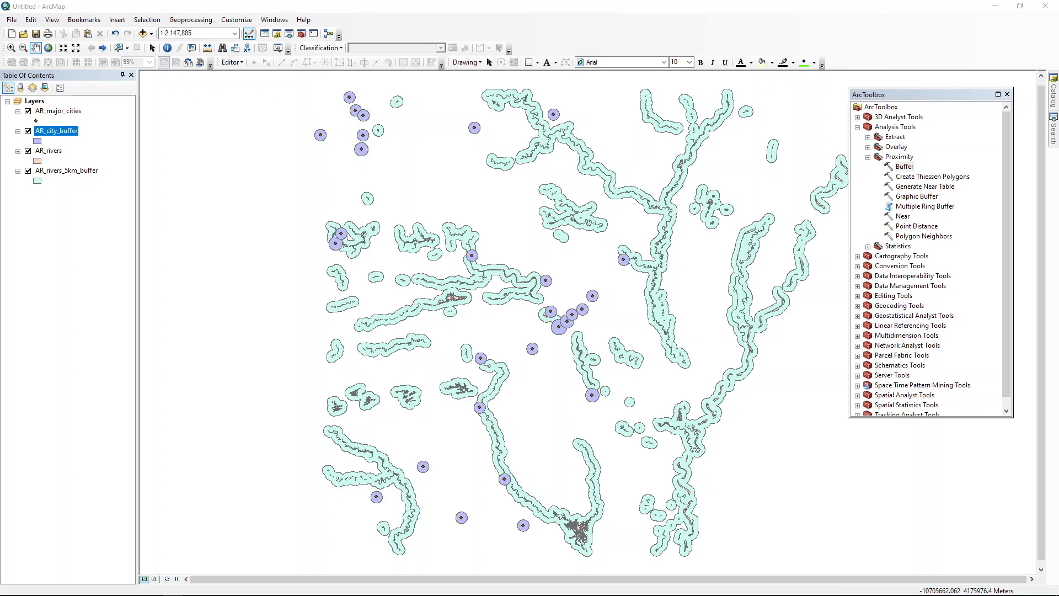
pyautogui.rightClick(76, 134)
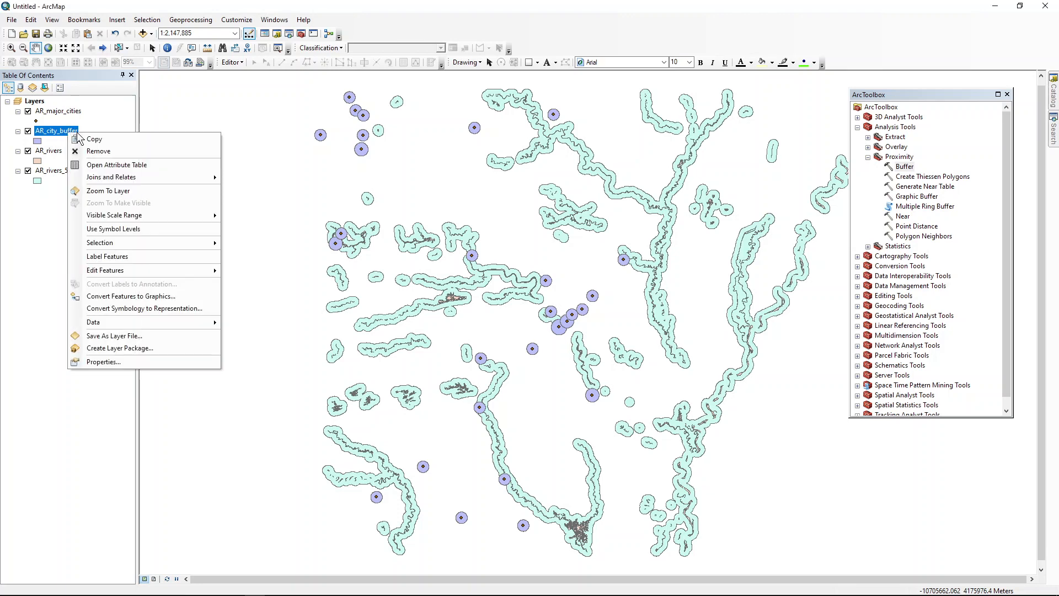
pyautogui.click(132, 165)
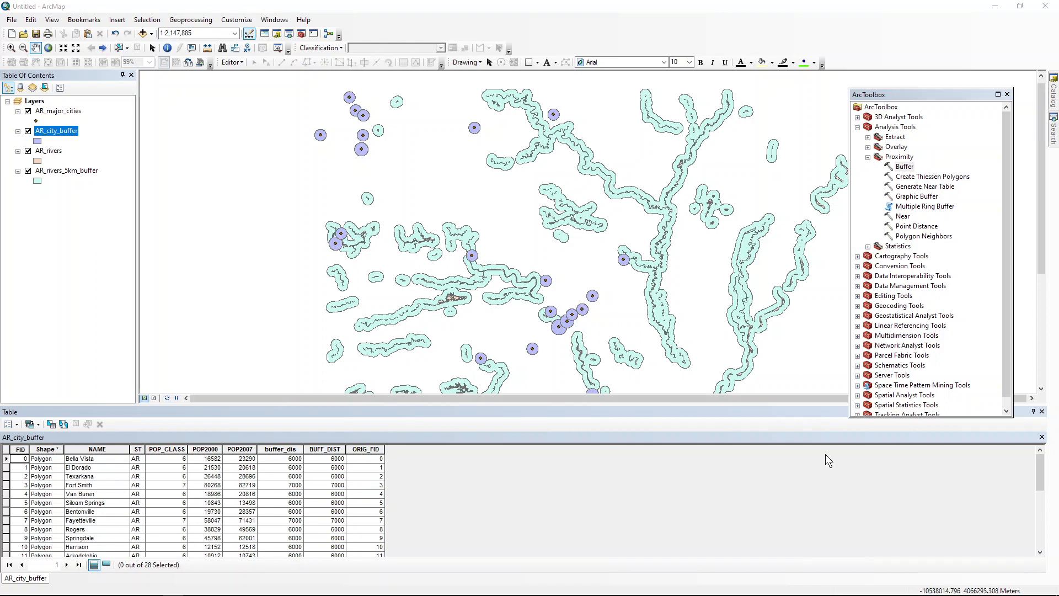
pyautogui.click(1042, 411)
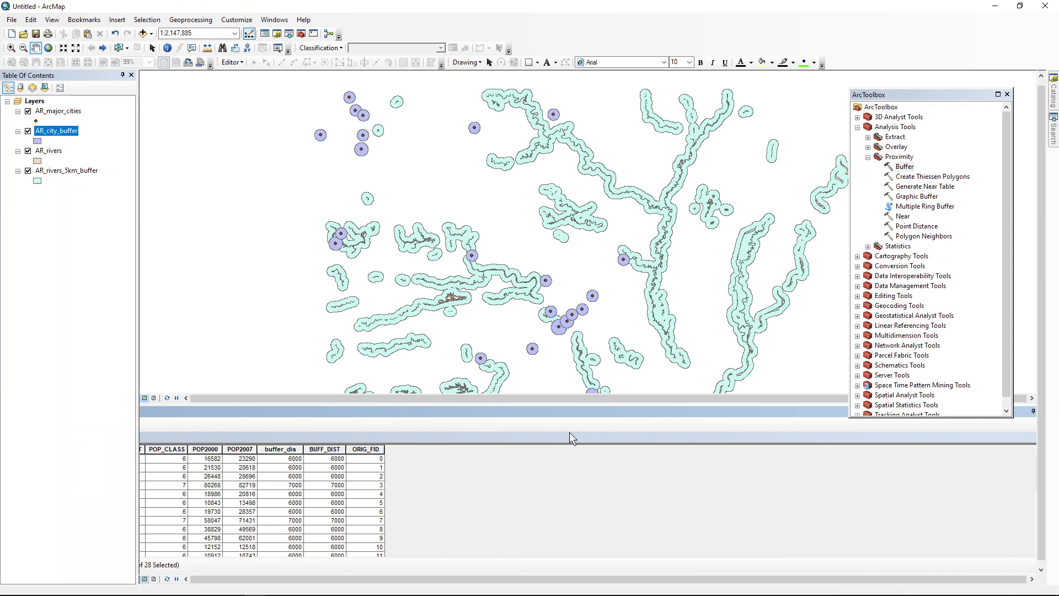
# Step: Add AR_state.shp and AR_PublicLands.shp from the AR_Hunting_Lab_Data folder to the map
pyautogui.click(151, 34)
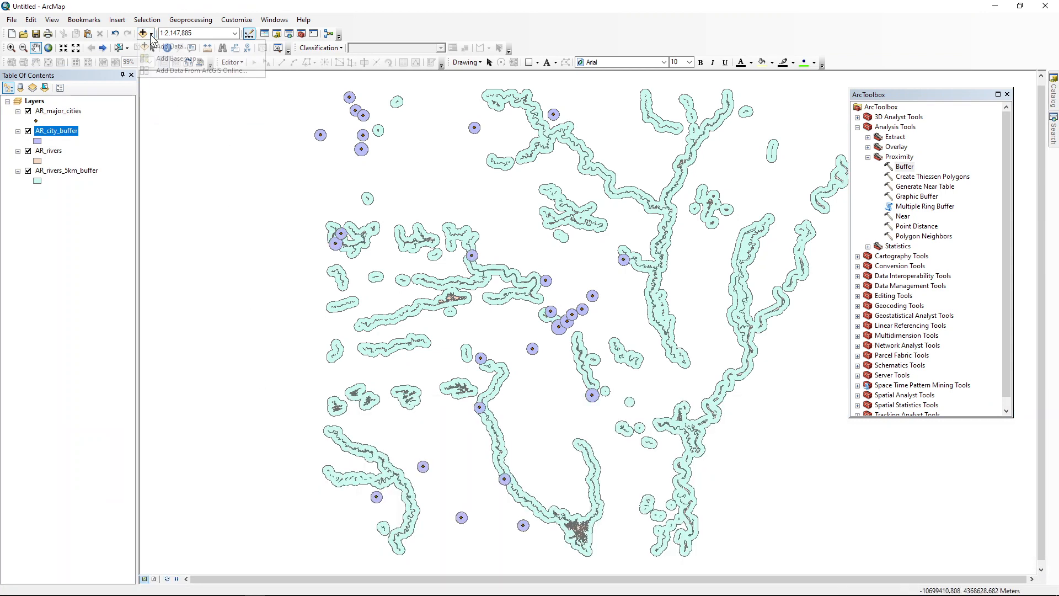
pyautogui.click(179, 43)
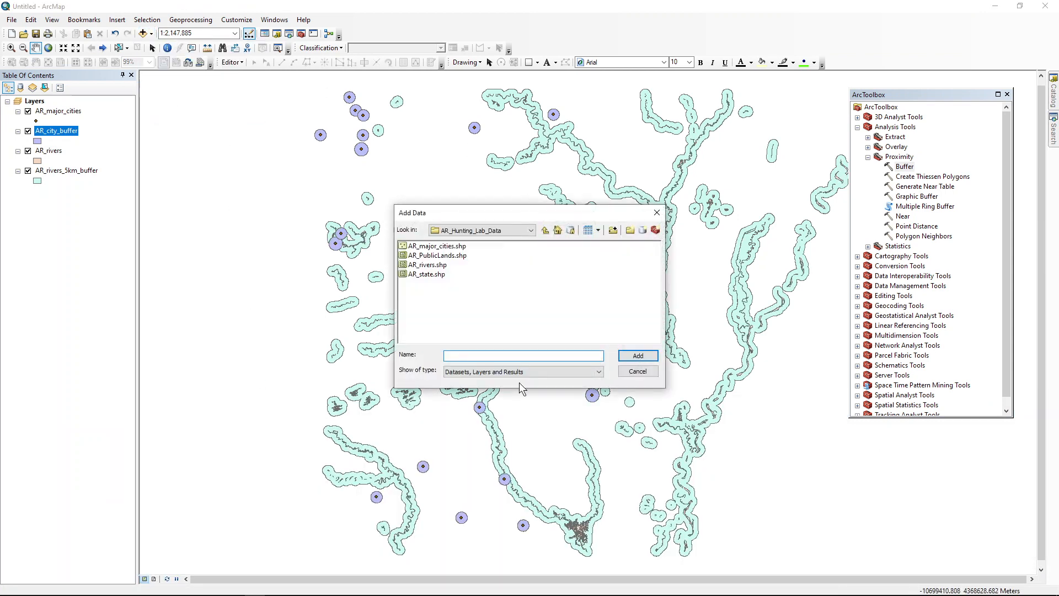
pyautogui.click(439, 275)
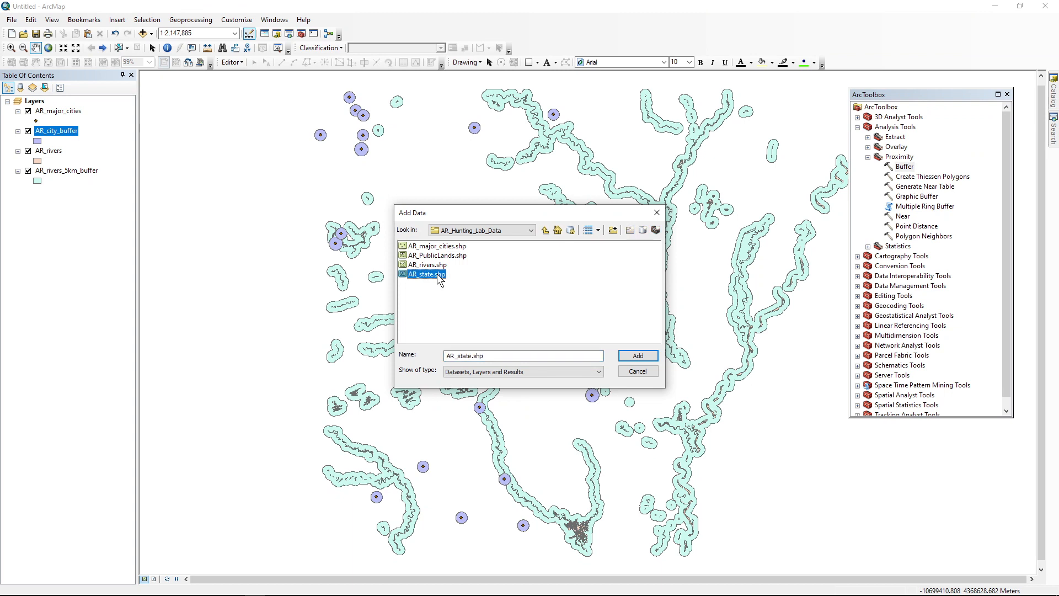
pyautogui.keyDown('ctrl'); pyautogui.click(448, 257); pyautogui.keyUp('ctrl')
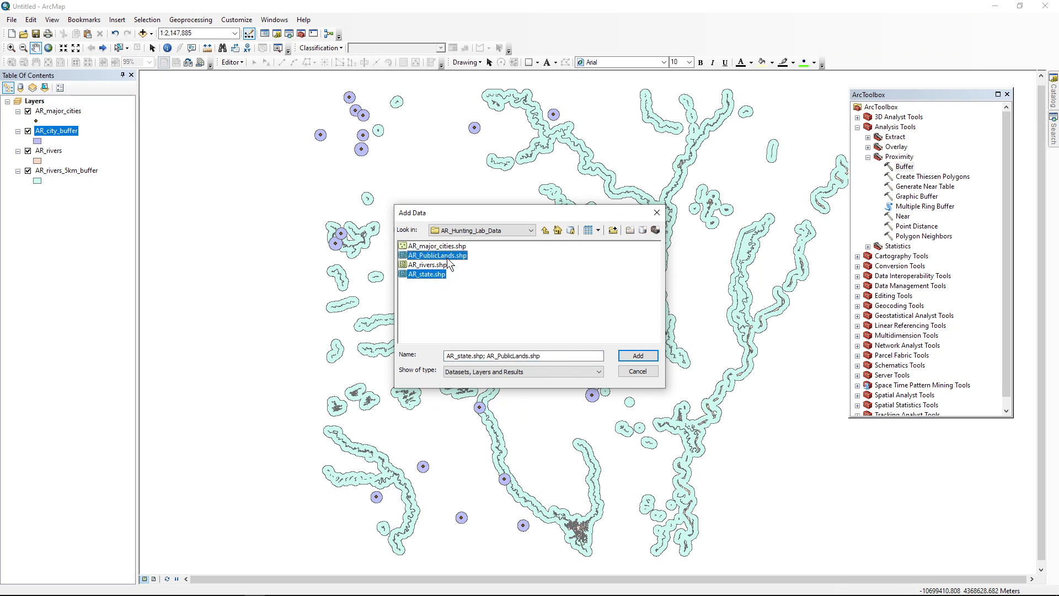
pyautogui.click(635, 356)
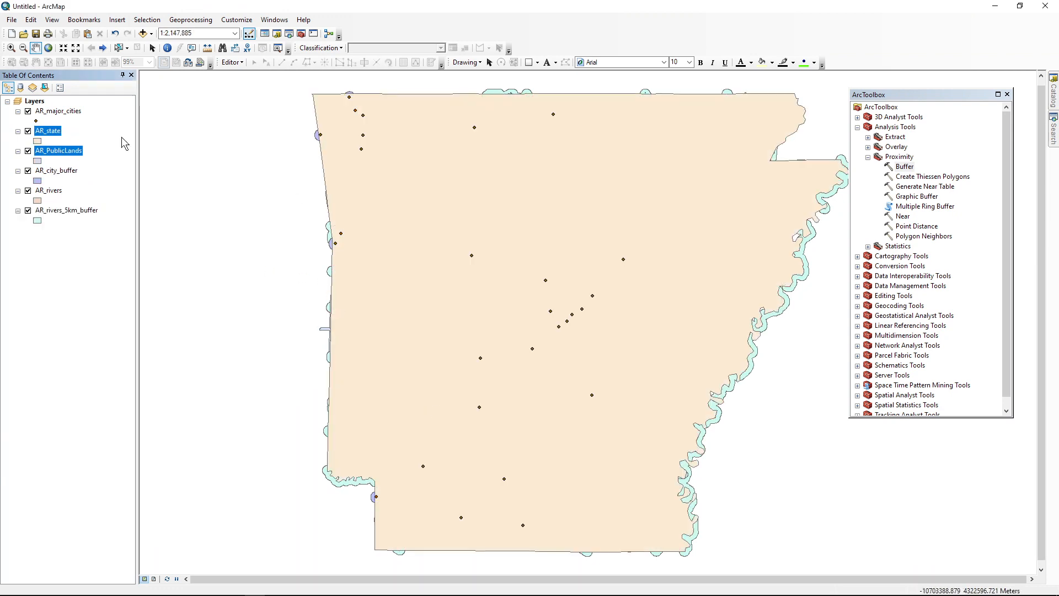
# Step: Reorder the layers so AR_state lies beneath all others and AR_PublicLands sits directly above it
pyautogui.moveTo(51, 132); pyautogui.dragTo(46, 220)
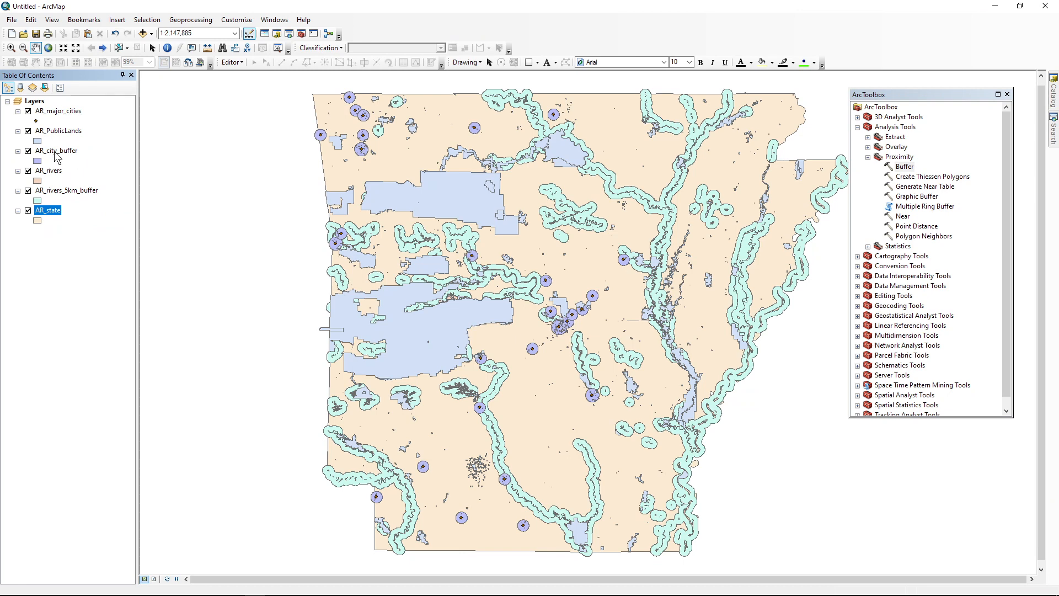
pyautogui.click(66, 131)
pyautogui.moveTo(66, 133); pyautogui.dragTo(72, 213)
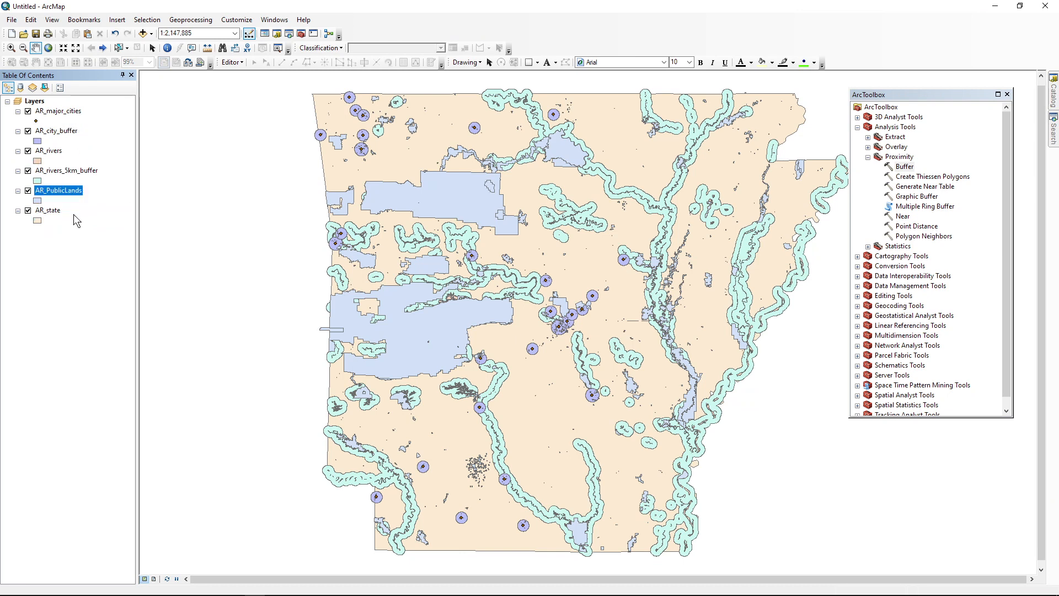
# Step: Symbolize AR_PublicLands with the ESRI Green style that has a 0.00 outline width, keeping the previous map extent
pyautogui.click(37, 201)
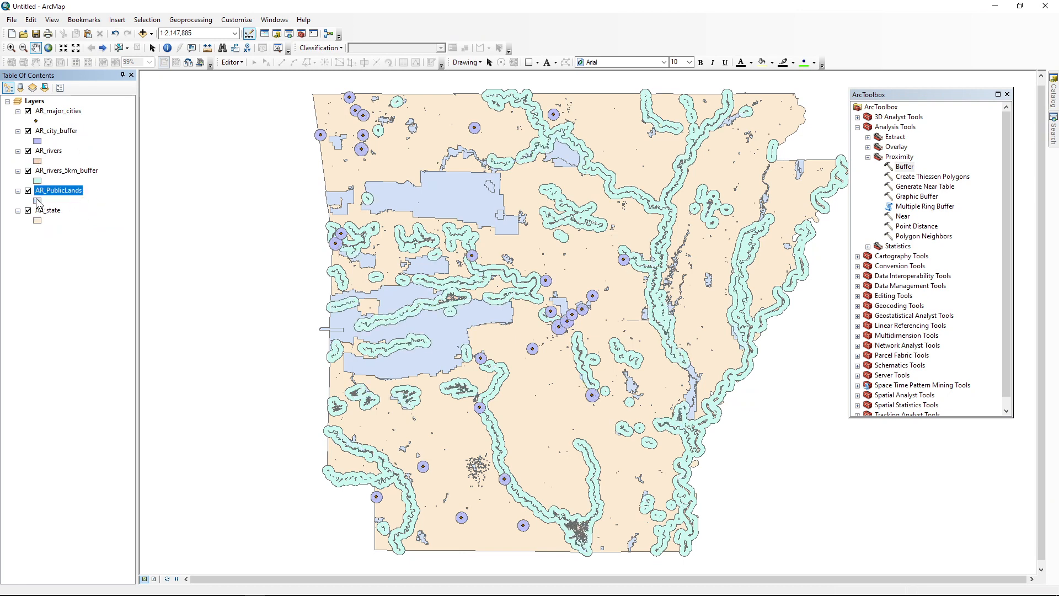
pyautogui.click(464, 232)
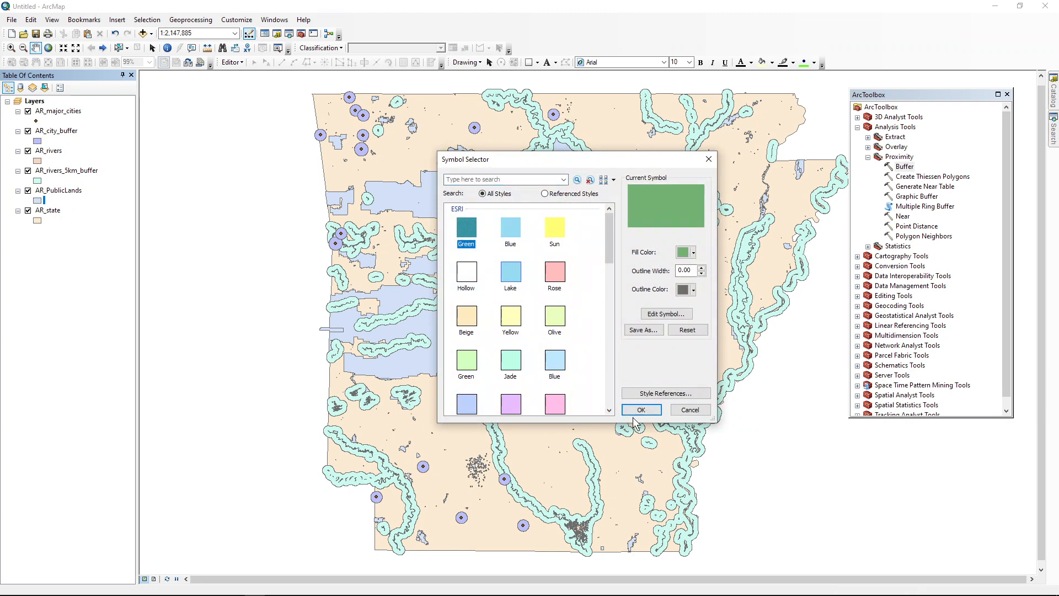
pyautogui.click(642, 413)
pyautogui.click(179, 288)
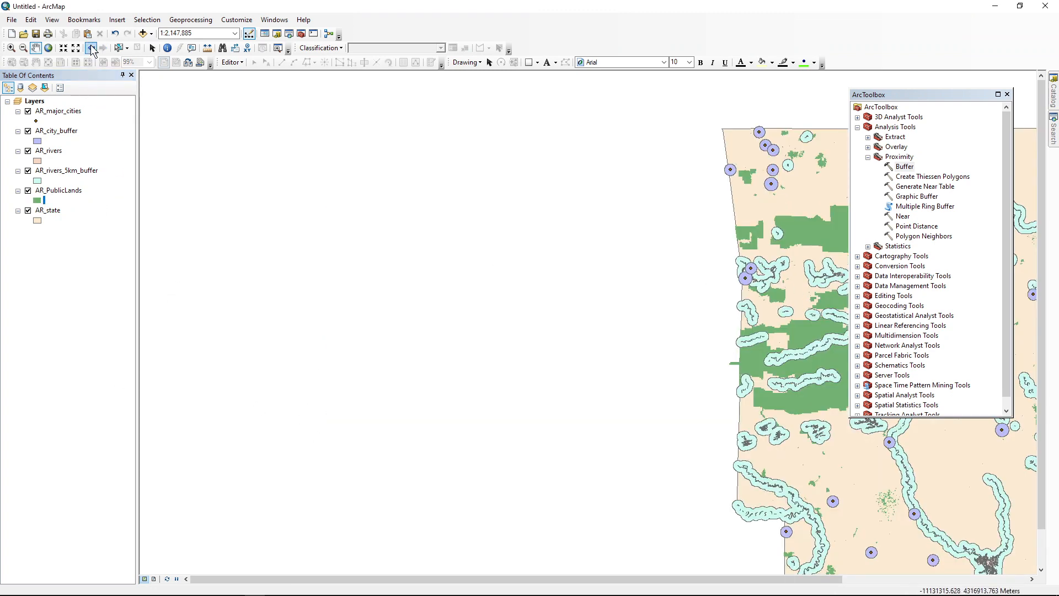
pyautogui.click(92, 49)
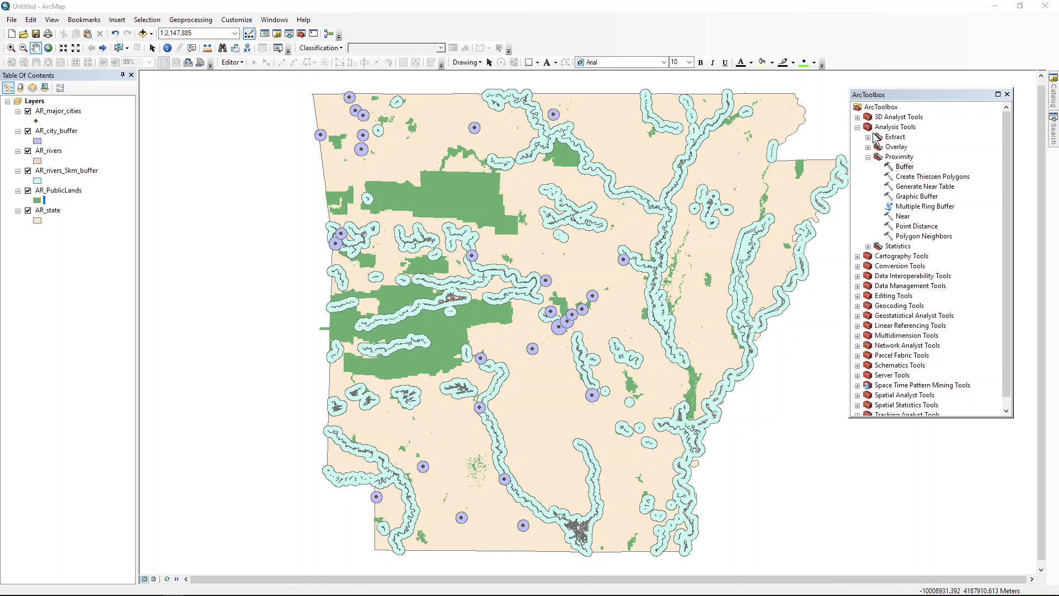
# Step: Open the Erase overlay tool with AR_PublicLands as the input features and AR_city_buffer as the erase features
pyautogui.click(869, 158)
pyautogui.click(868, 147)
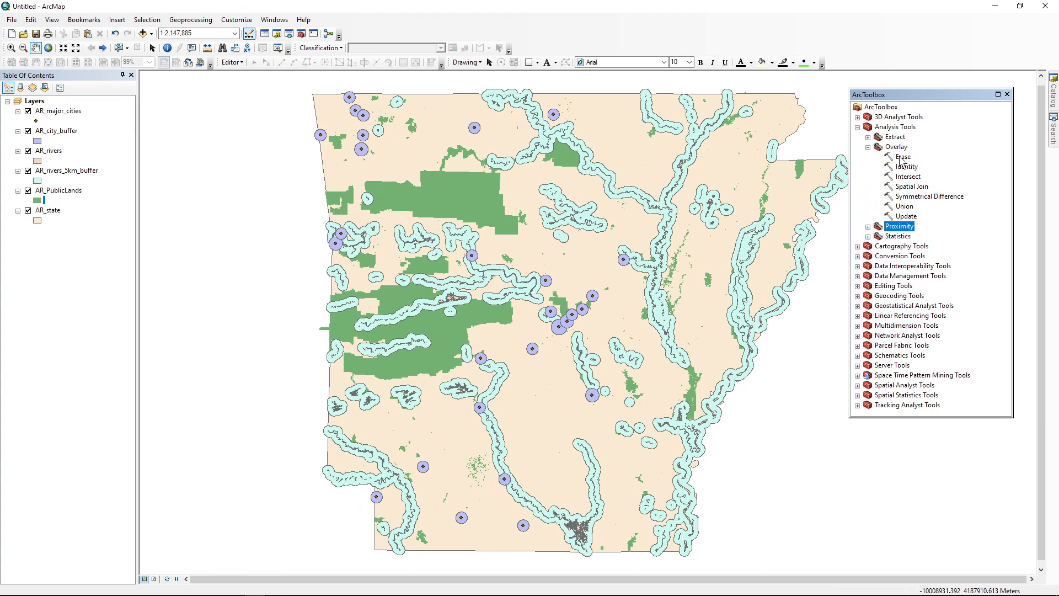
pyautogui.doubleClick(902, 157)
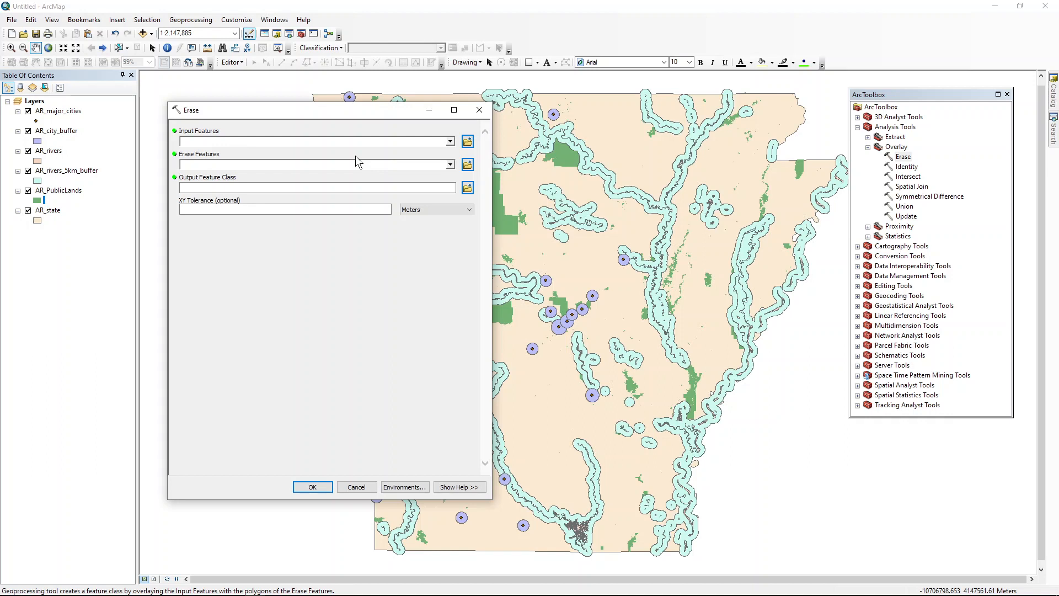
pyautogui.click(450, 141)
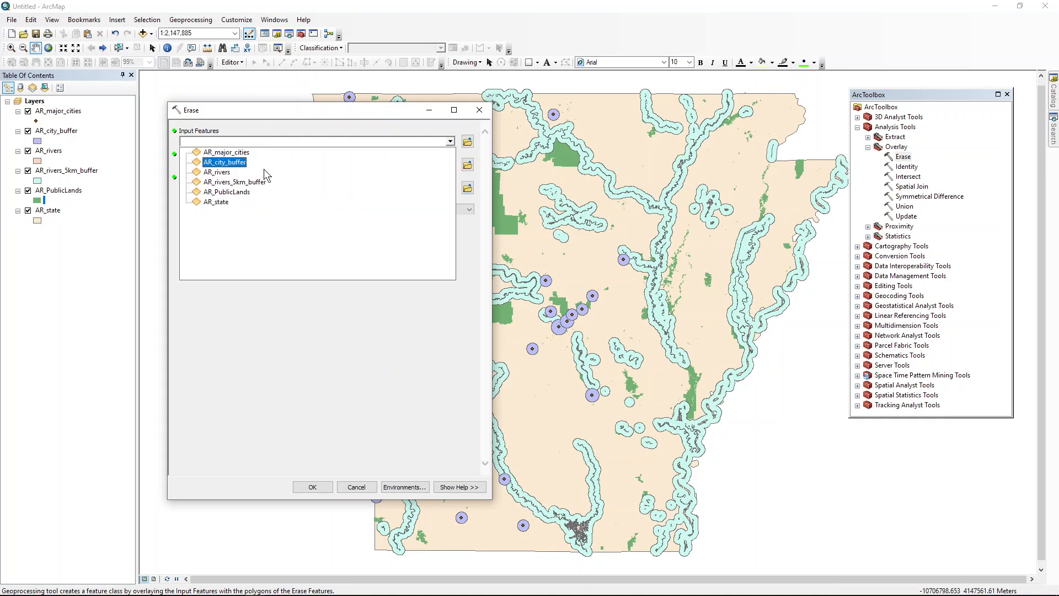
pyautogui.click(257, 192)
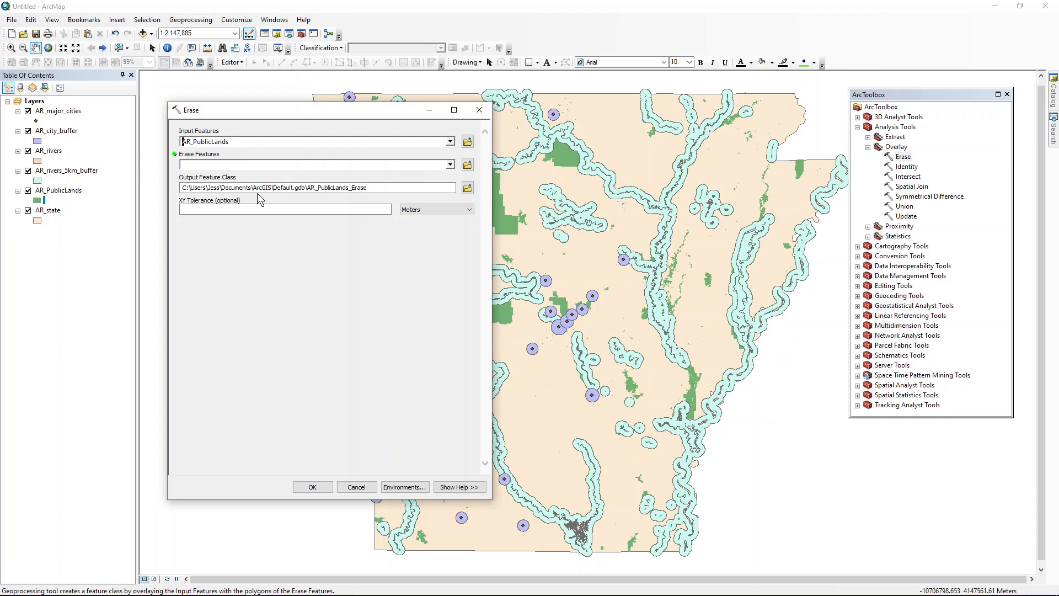
pyautogui.moveTo(390, 117)
pyautogui.mouseDown()
pyautogui.moveTo(340, 148)
pyautogui.moveTo(305, 223)
pyautogui.moveTo(342, 211)
pyautogui.moveTo(393, 215)
pyautogui.mouseUp()
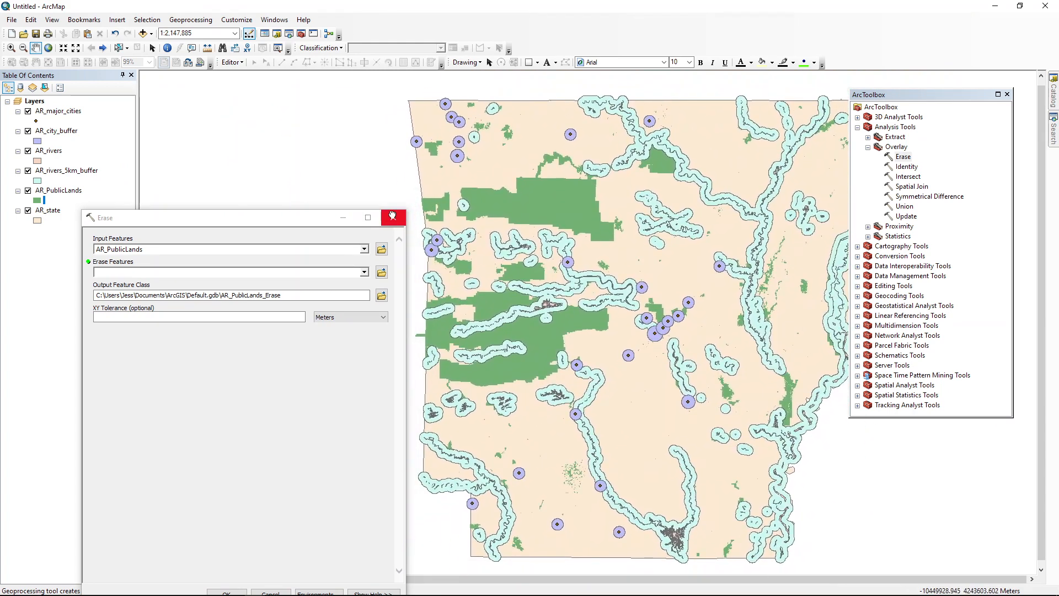
pyautogui.click(365, 271)
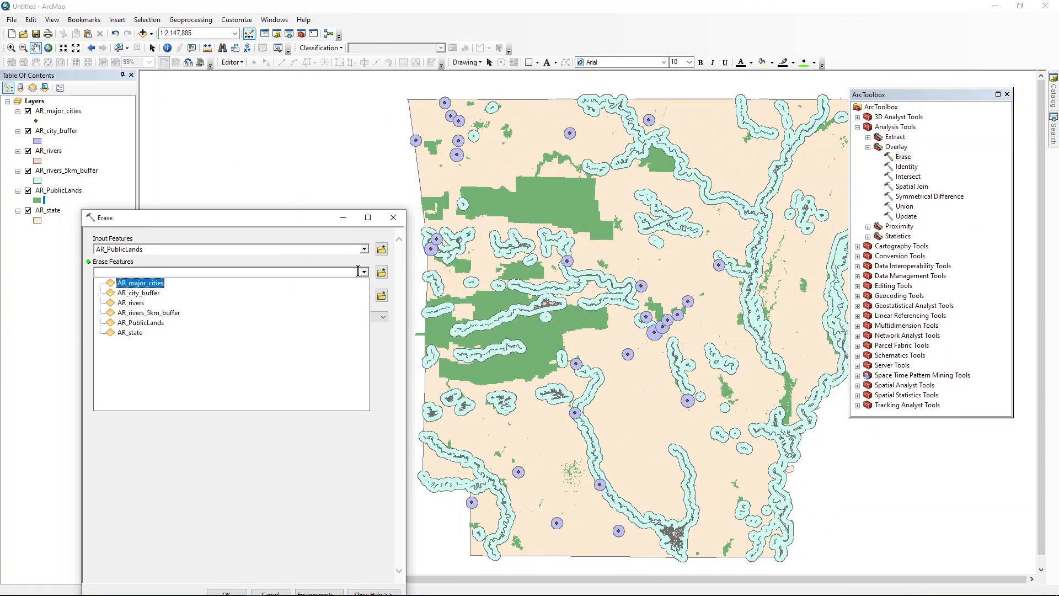
pyautogui.click(151, 299)
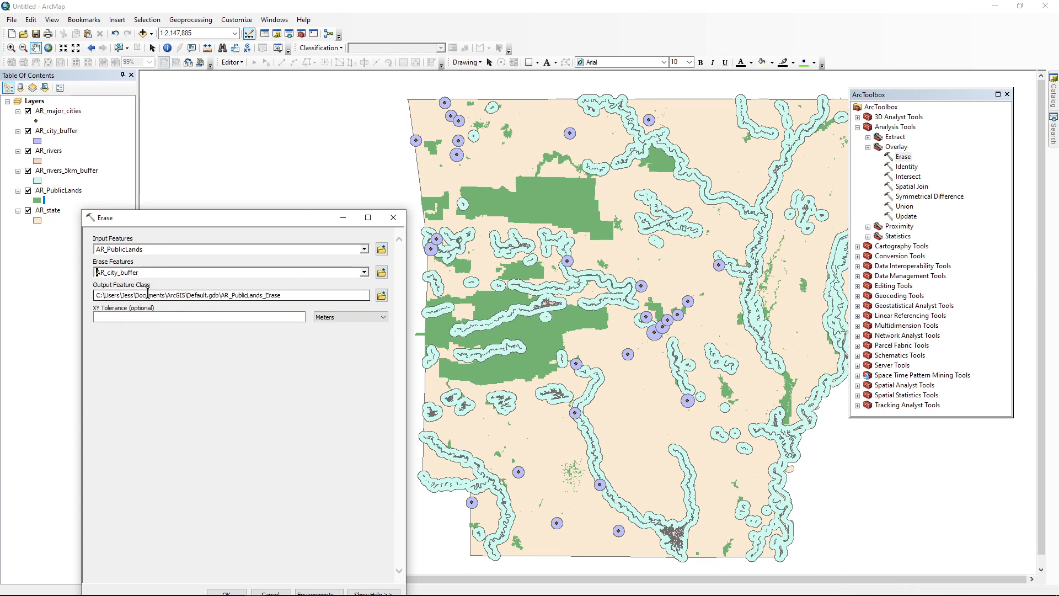
# Step: Save the Erase output as Public_city in the Lab_11 results folder and run the tool
pyautogui.moveTo(187, 295); pyautogui.dragTo(217, 296)
pyautogui.click(381, 296)
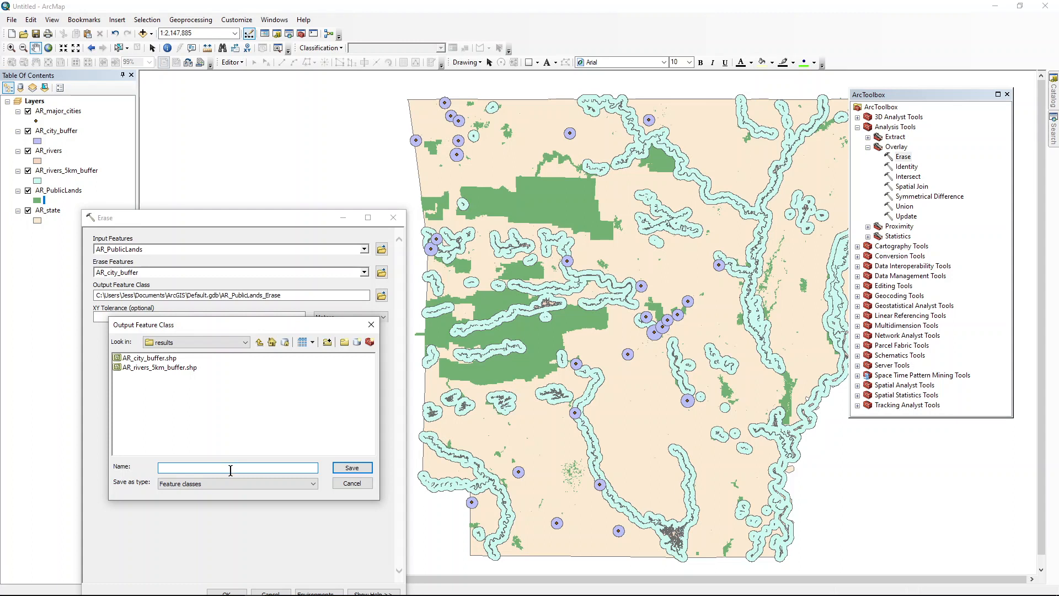
pyautogui.write('Public_city.shp')
pyautogui.click(351, 468)
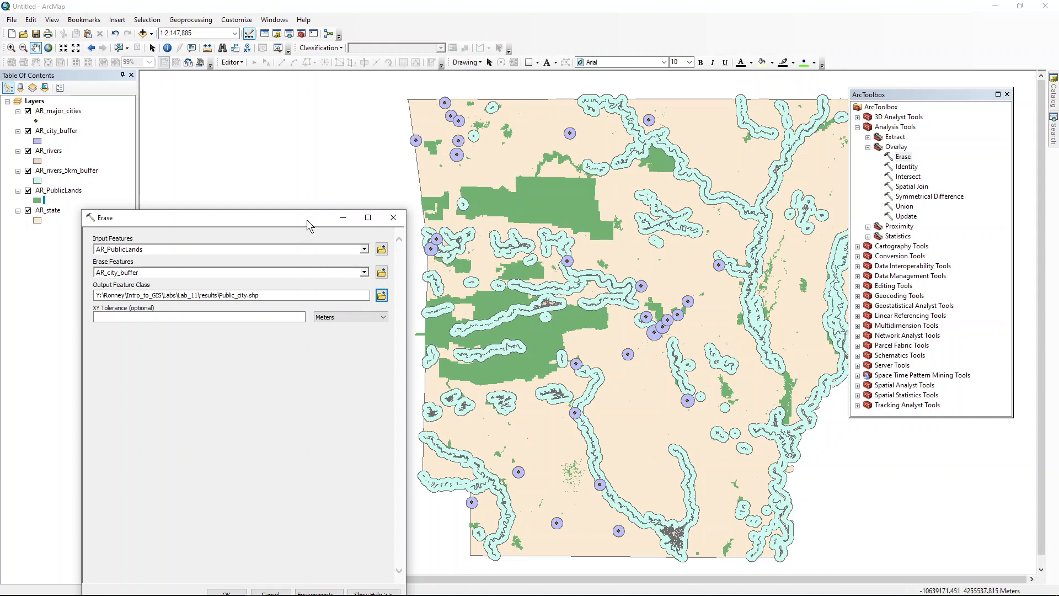
pyautogui.moveTo(307, 220); pyautogui.dragTo(304, 124)
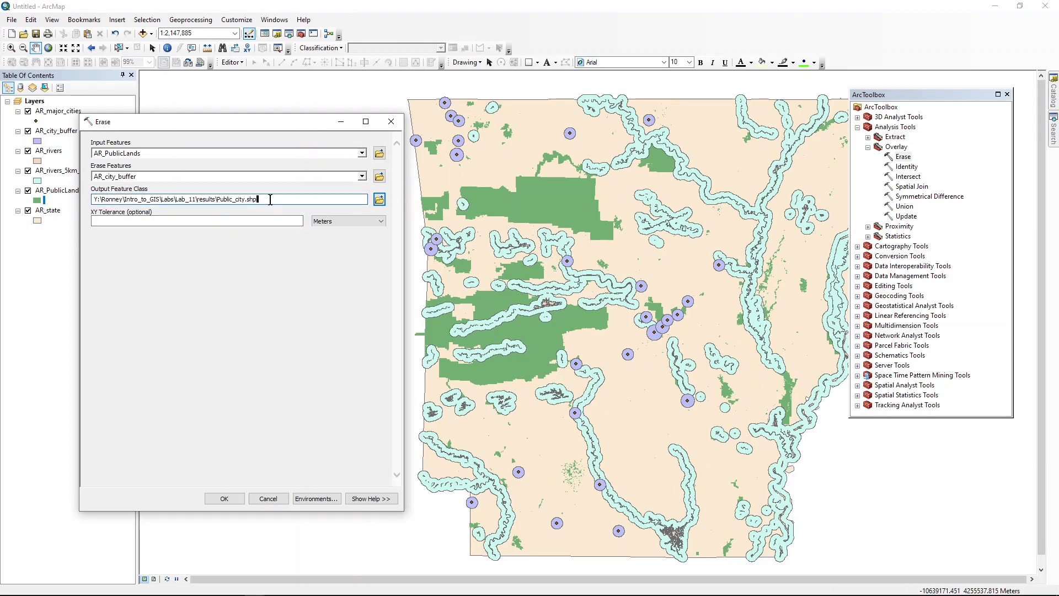
pyautogui.moveTo(270, 200); pyautogui.dragTo(221, 202)
pyautogui.click(224, 499)
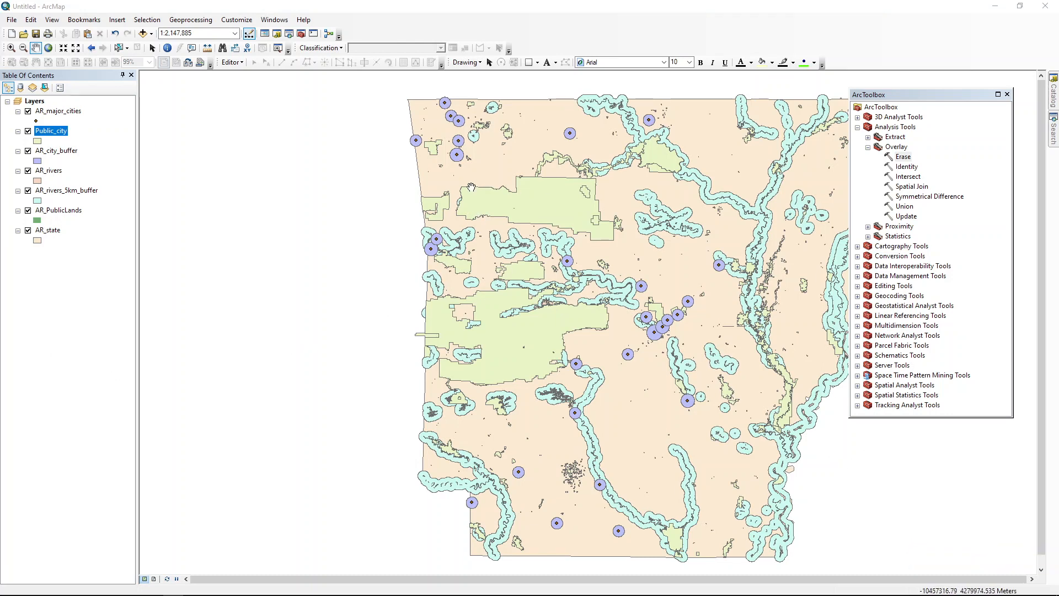
# Step: Hide AR_city_buffer around the central cities and compare the Public_city erase result with the original AR_PublicLands
pyautogui.moveTo(165, 593)
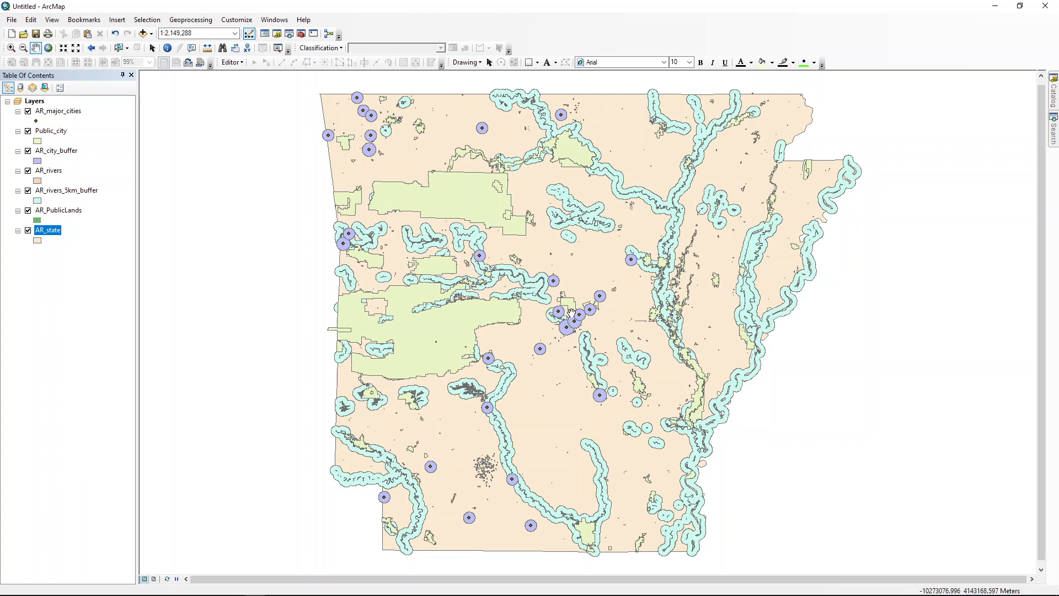
pyautogui.click(11, 47)
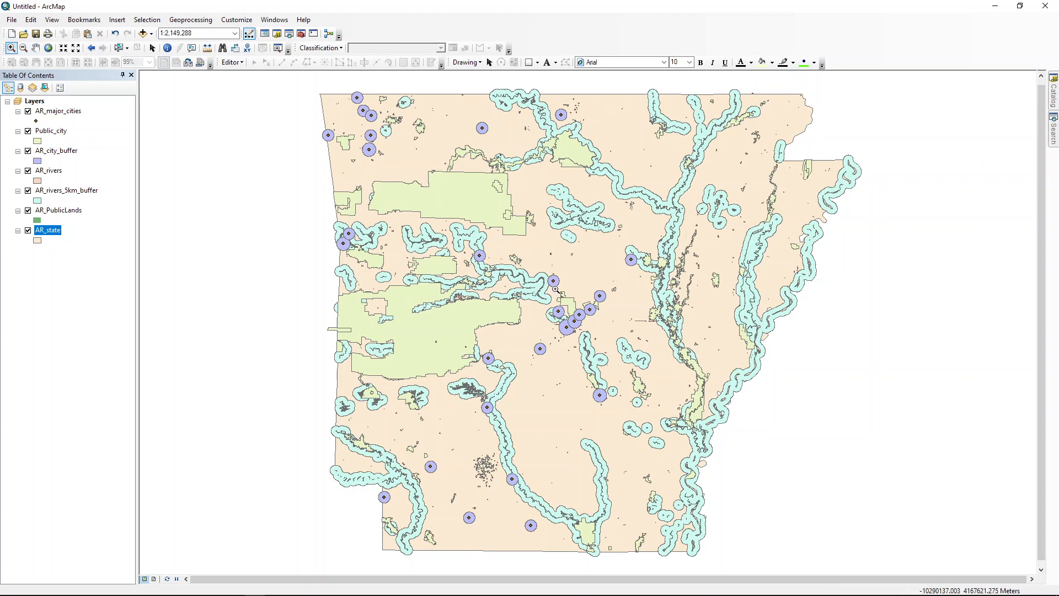
pyautogui.moveTo(556, 289); pyautogui.dragTo(600, 318)
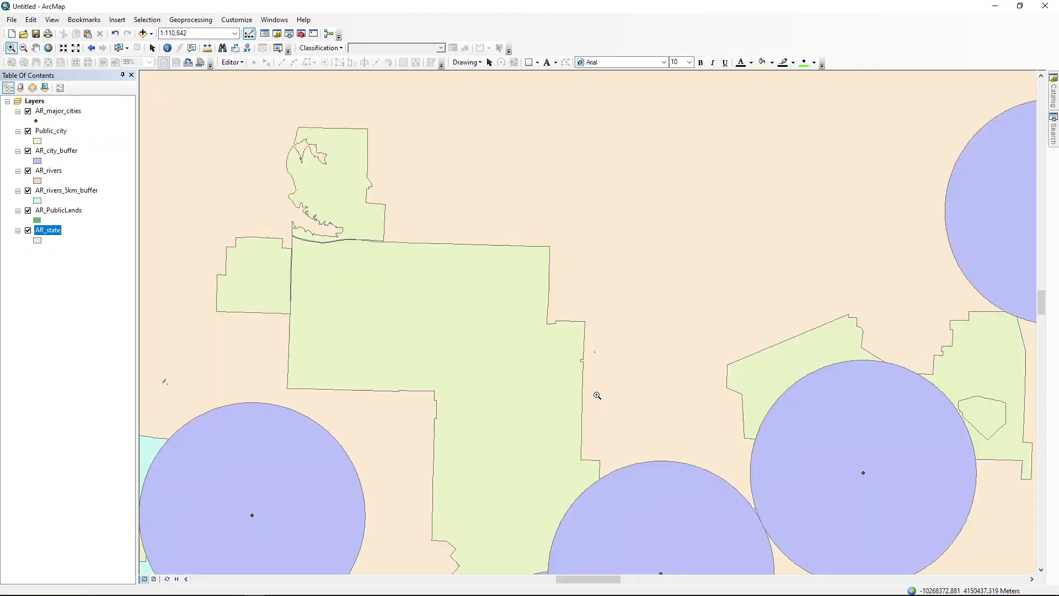
pyautogui.moveTo(657, 431); pyautogui.dragTo(605, 341)
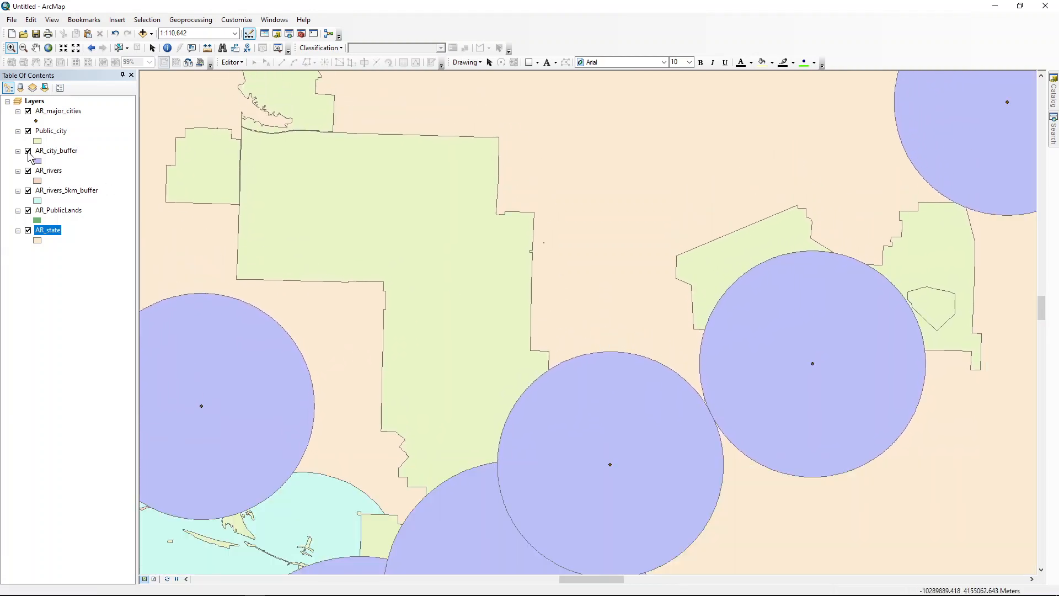
pyautogui.click(28, 151)
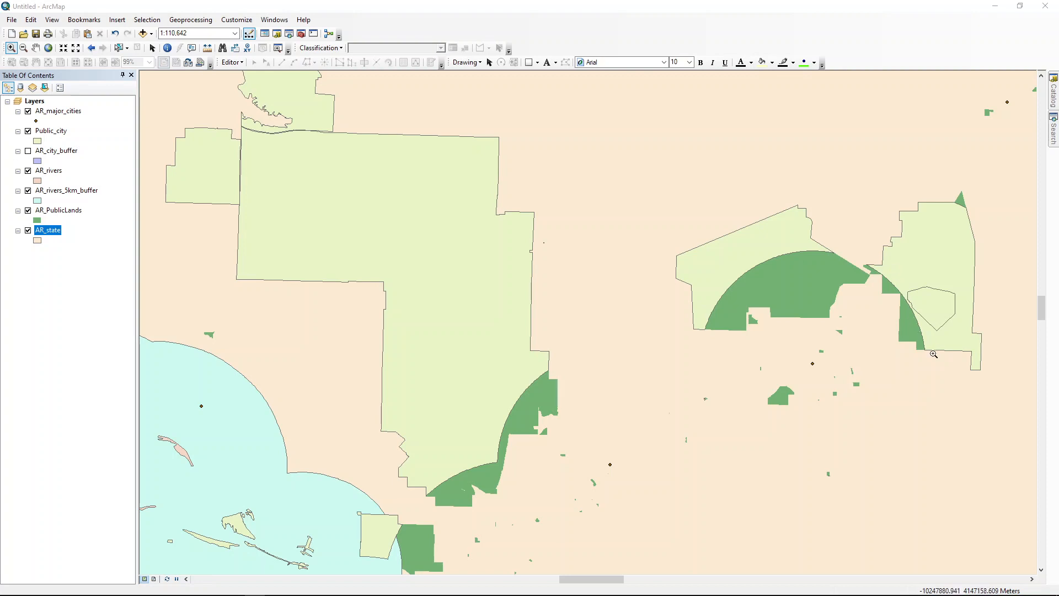
pyautogui.click(28, 132)
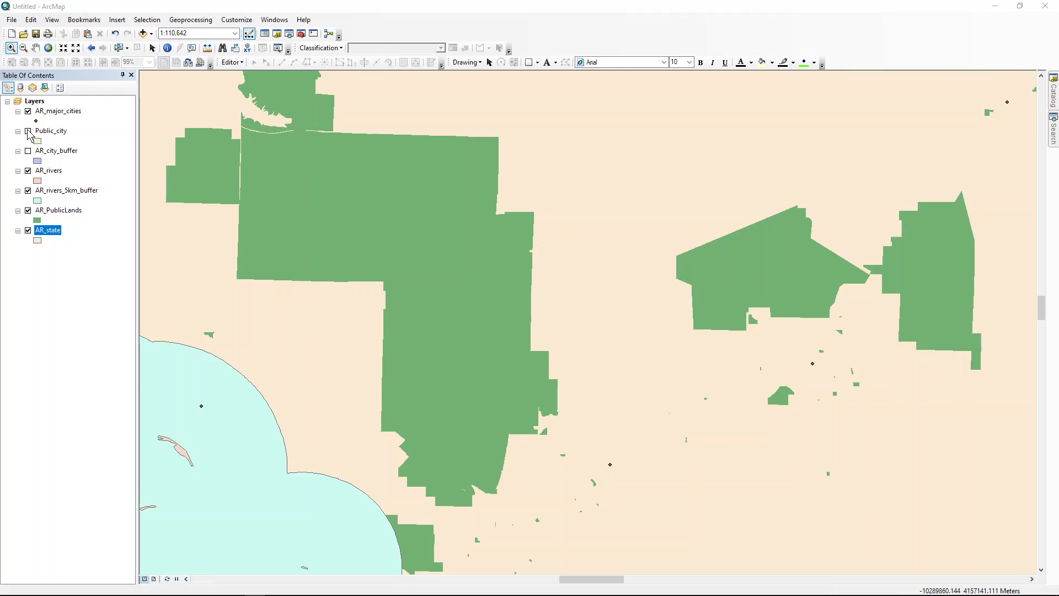
pyautogui.click(28, 131)
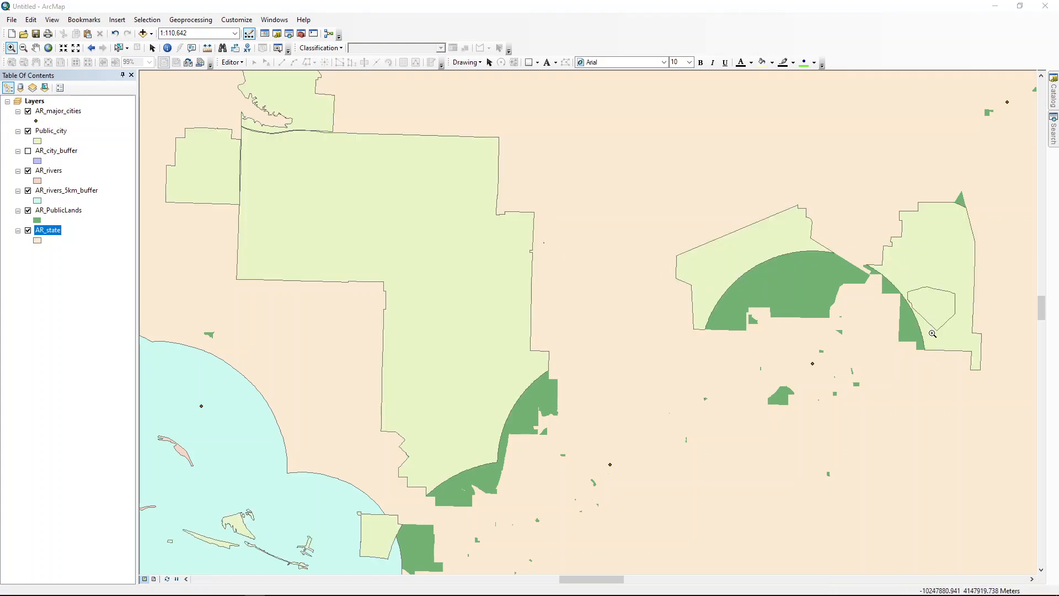
# Step: Examine Public_city with AR_PublicLands hidden, restore AR_city_buffer and AR_PublicLands, and return to the AR_state extent
pyautogui.click(28, 211)
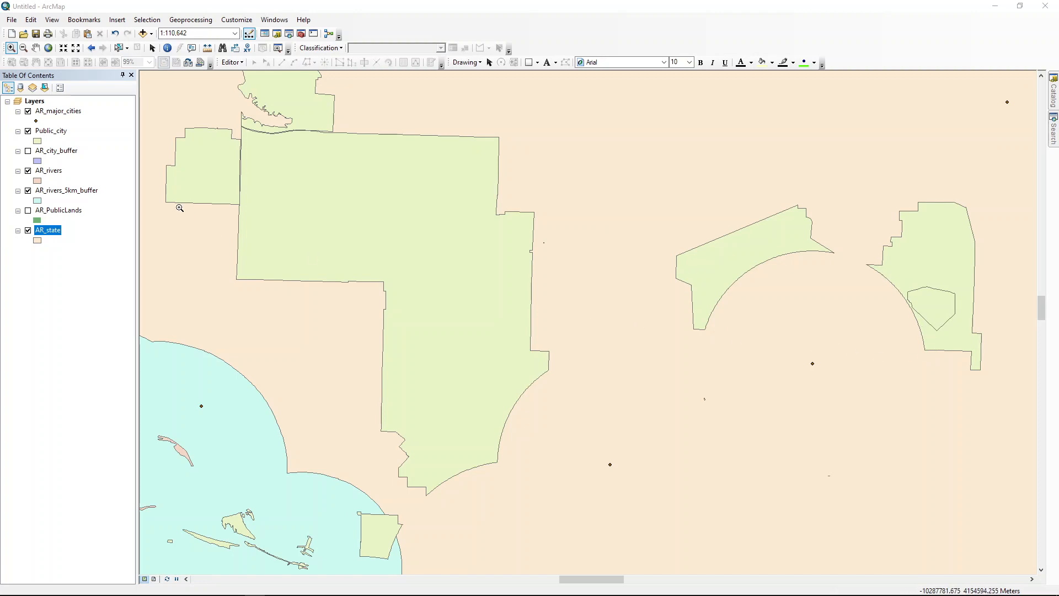
pyautogui.click(28, 152)
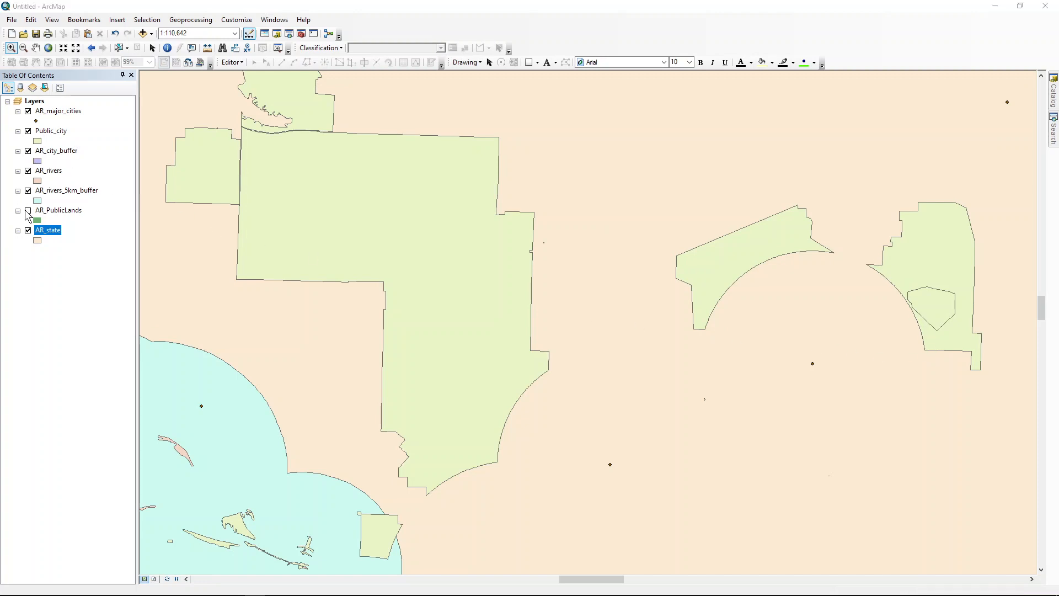
pyautogui.click(29, 210)
pyautogui.rightClick(51, 236)
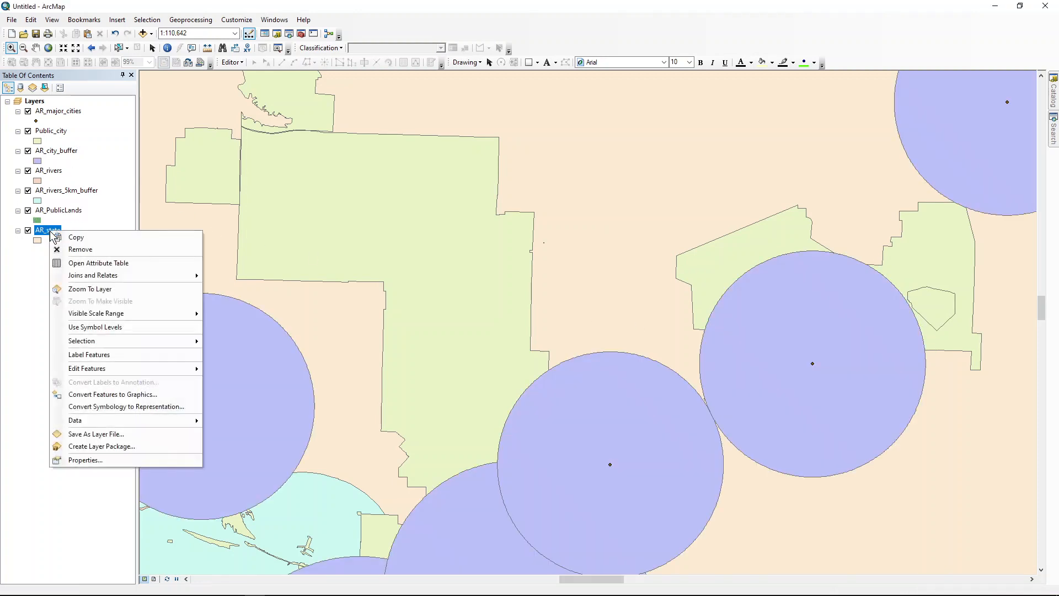
pyautogui.click(92, 292)
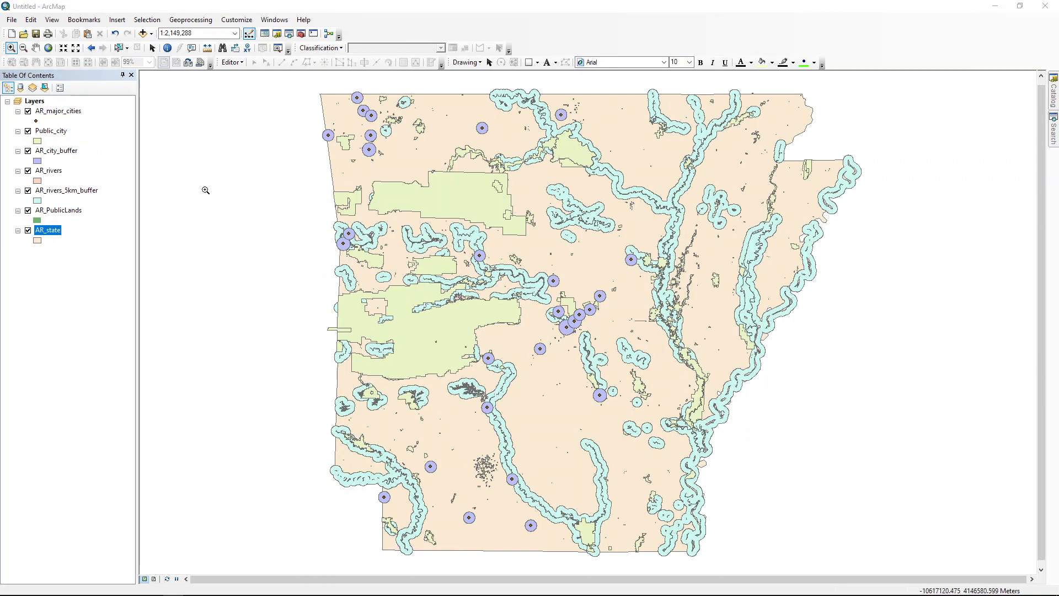
# Step: Open the Intersect overlay tool with Public_city and AR_rivers_5km_buffer as the input features
pyautogui.click(302, 35)
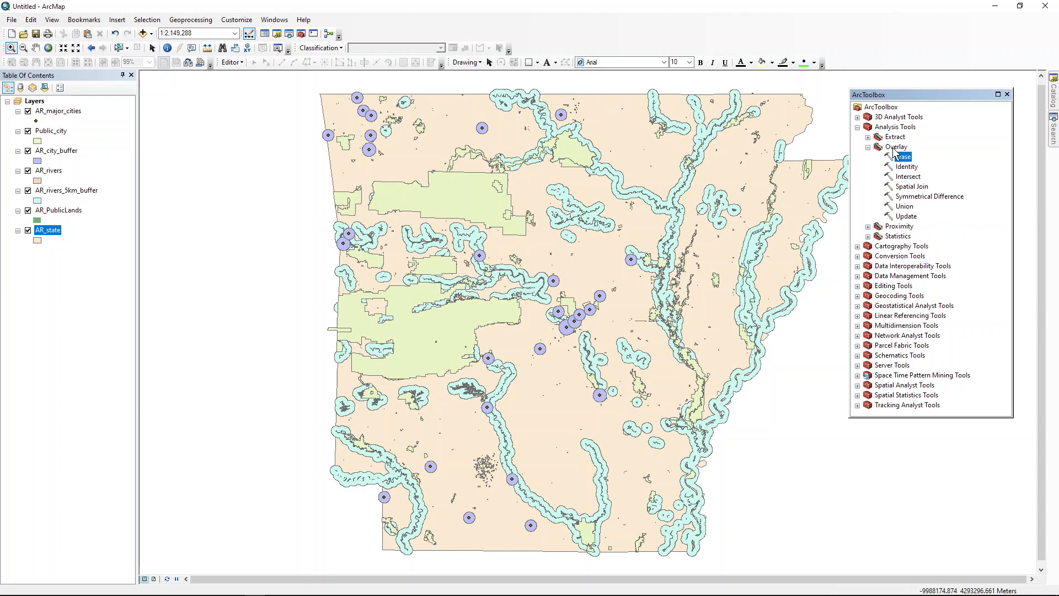
pyautogui.click(904, 177)
pyautogui.doubleClick(904, 178)
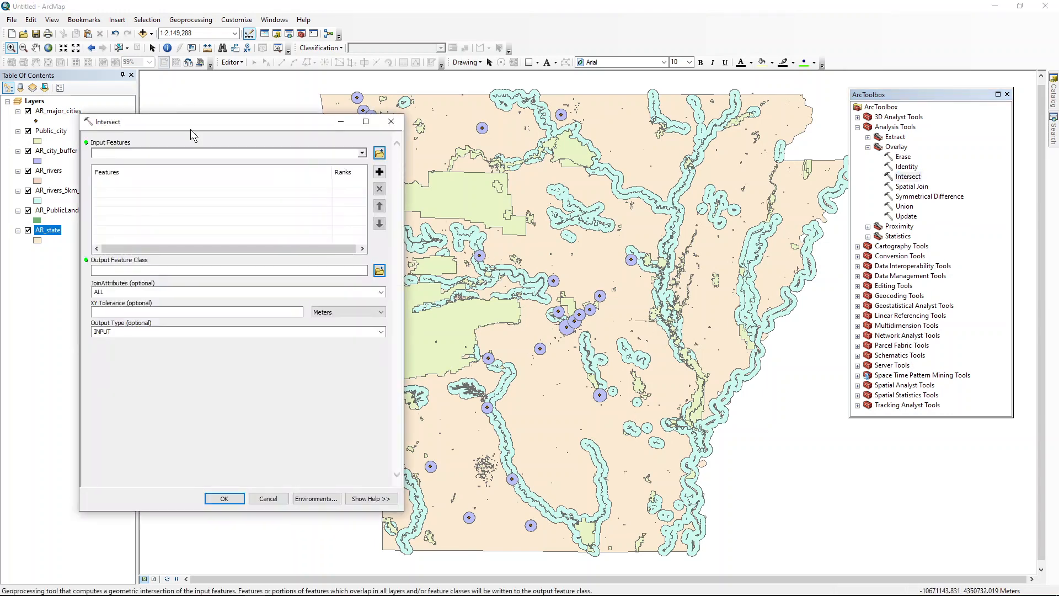
pyautogui.moveTo(190, 124); pyautogui.dragTo(449, 136)
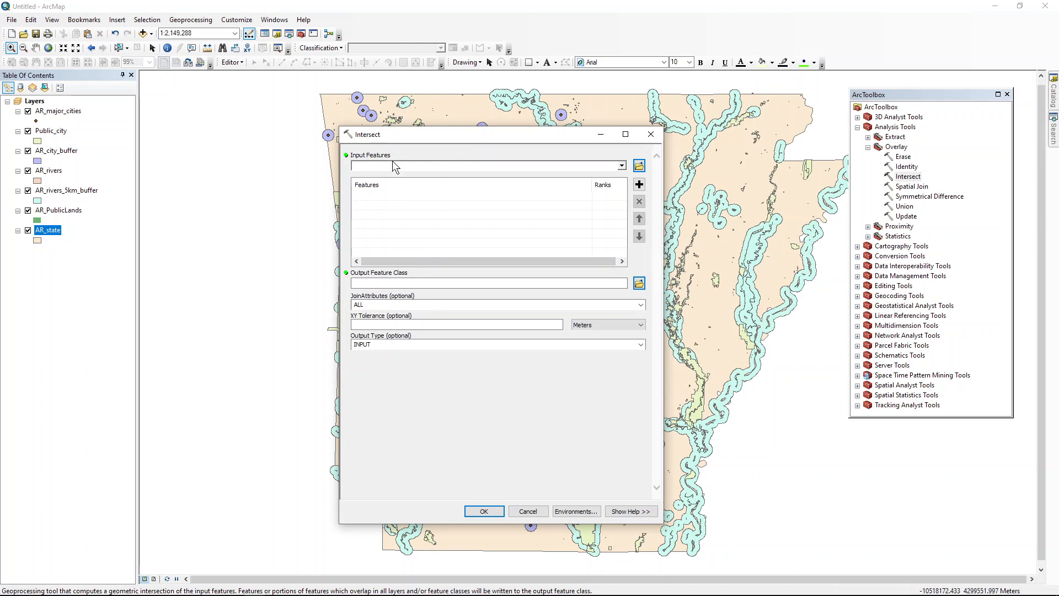
pyautogui.click(623, 166)
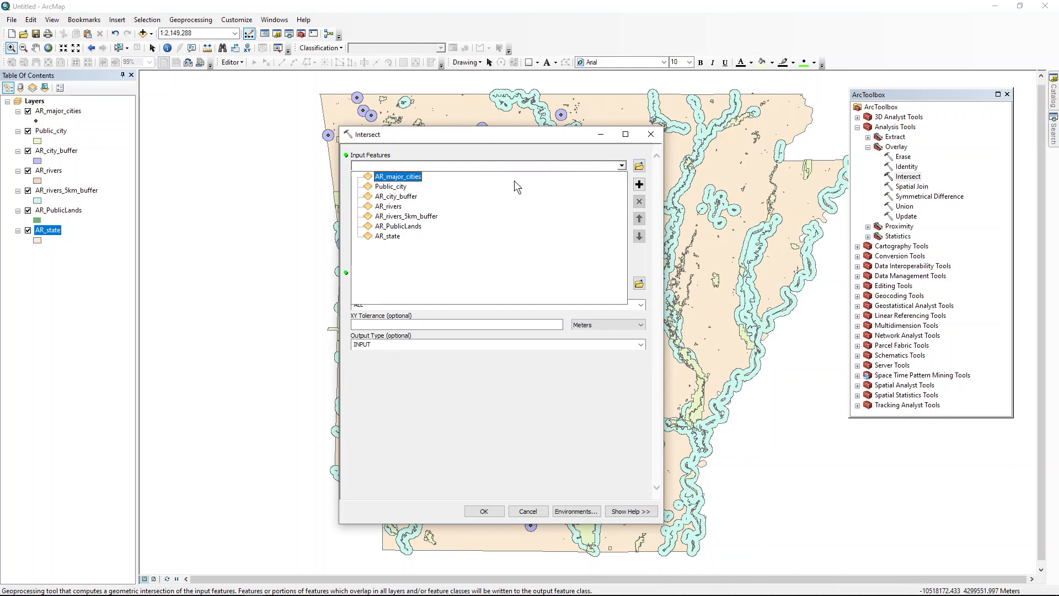
pyautogui.click(395, 186)
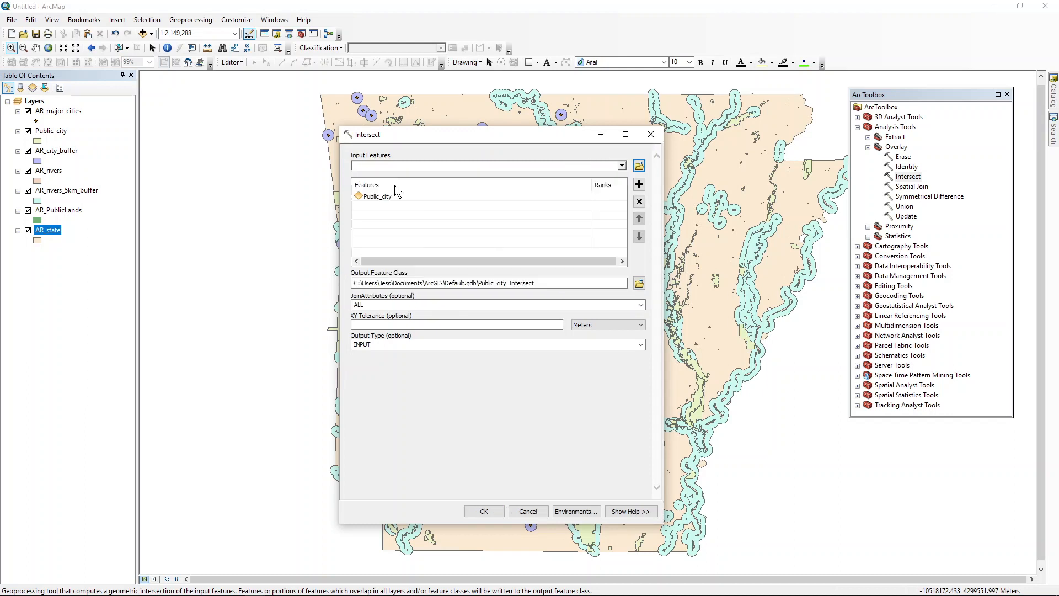
pyautogui.click(622, 165)
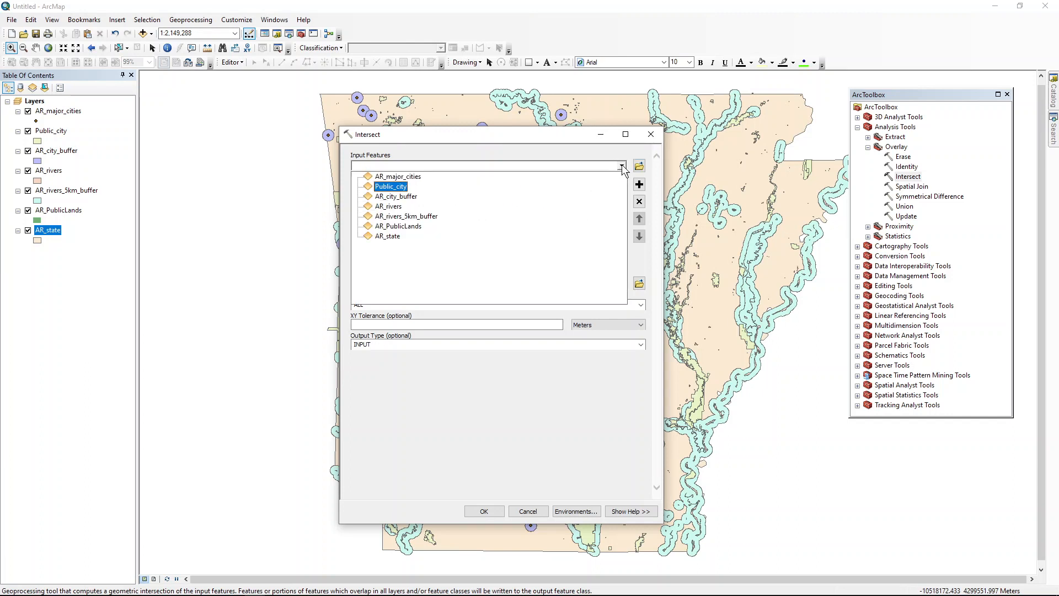
pyautogui.click(426, 216)
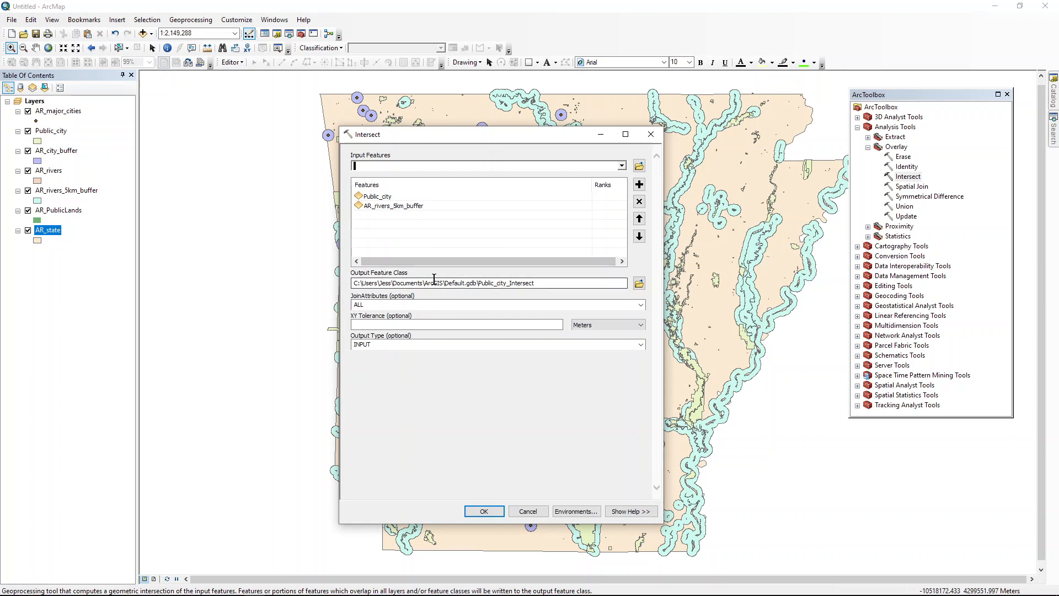
# Step: Save the Intersect output as Public_city_river.shp in the Lab_11 results folder, run the tool and close the toolbox
pyautogui.moveTo(446, 285); pyautogui.dragTo(563, 293)
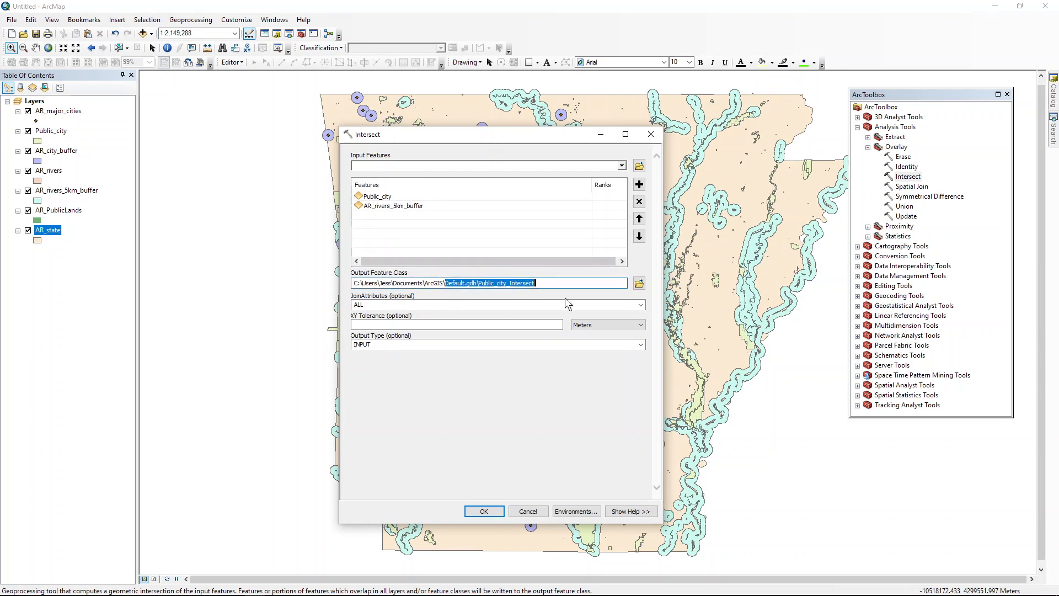
pyautogui.click(639, 285)
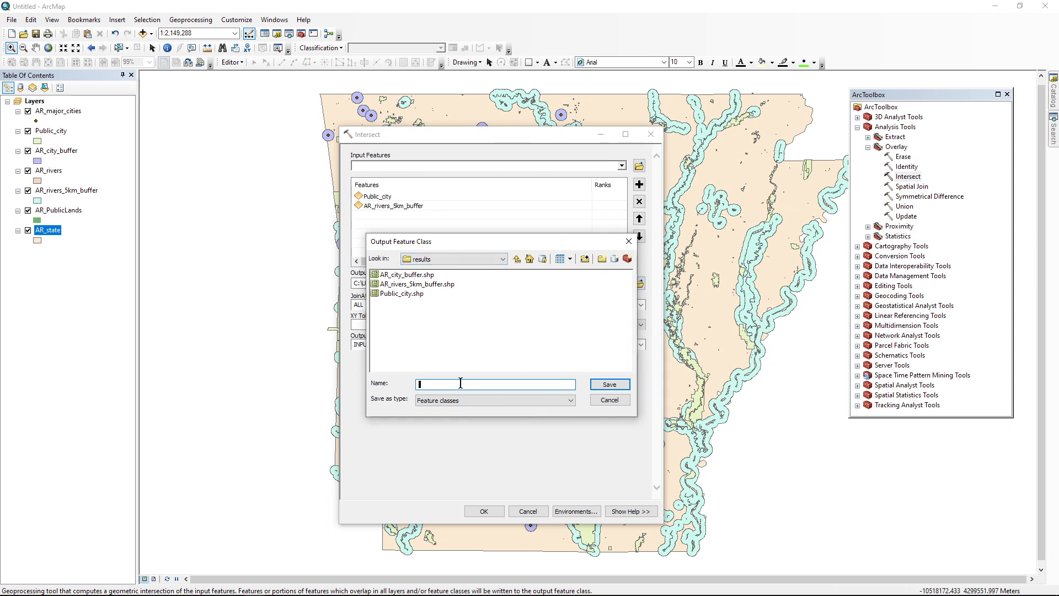
pyautogui.write('Public_city_river.shp')
pyautogui.click(601, 386)
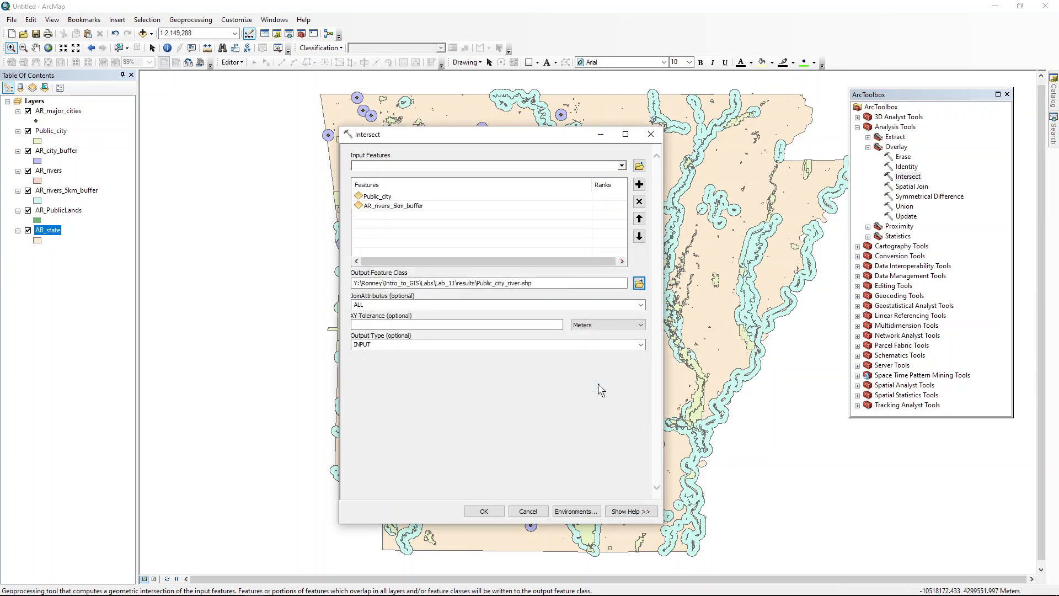
pyautogui.click(483, 511)
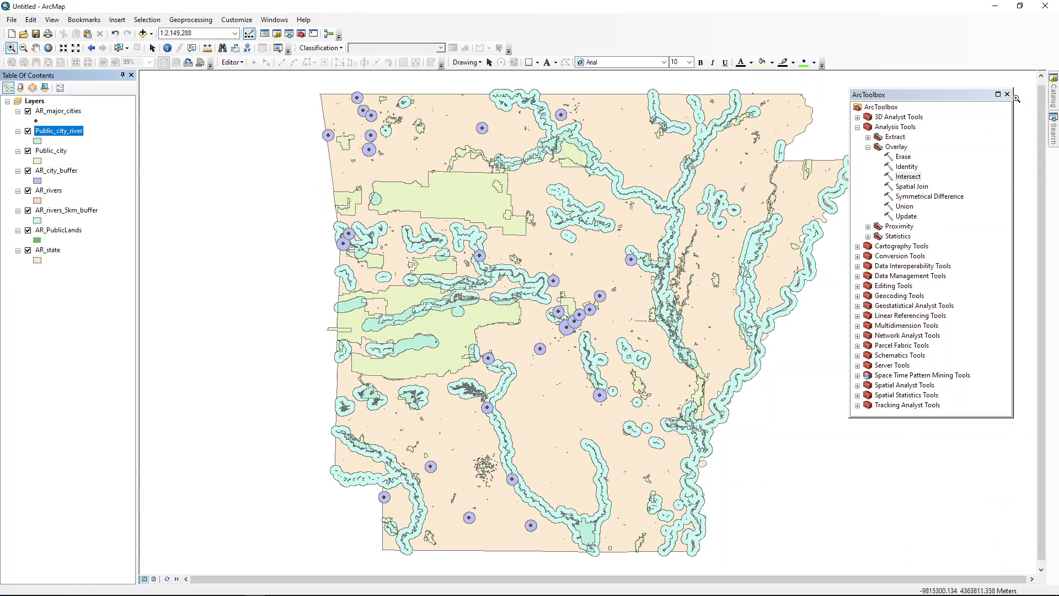
pyautogui.click(1007, 94)
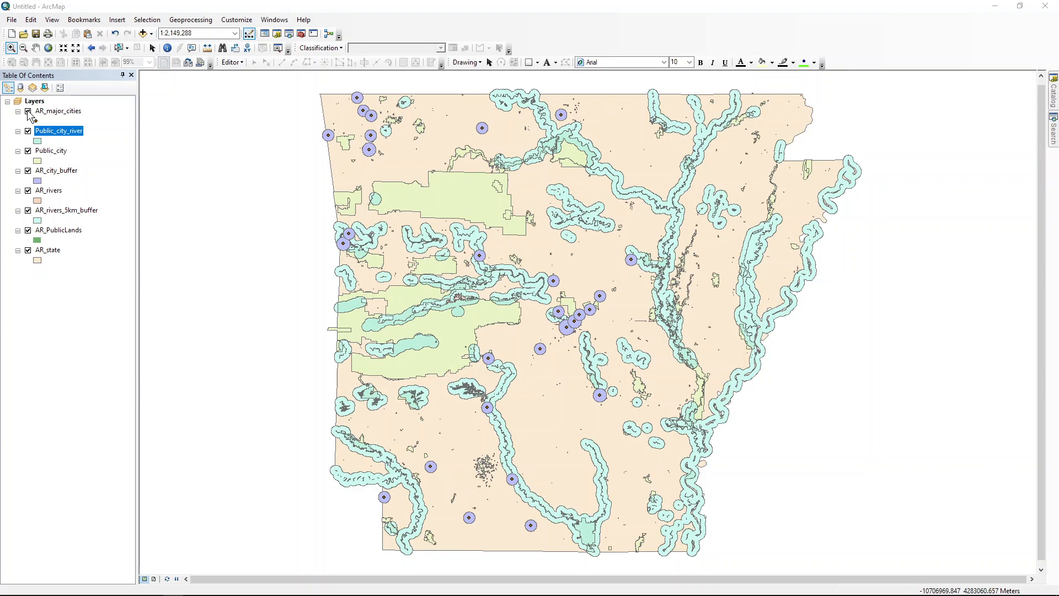
# Step: Symbolize the Public_city_river layer with a red fill
pyautogui.click(37, 141)
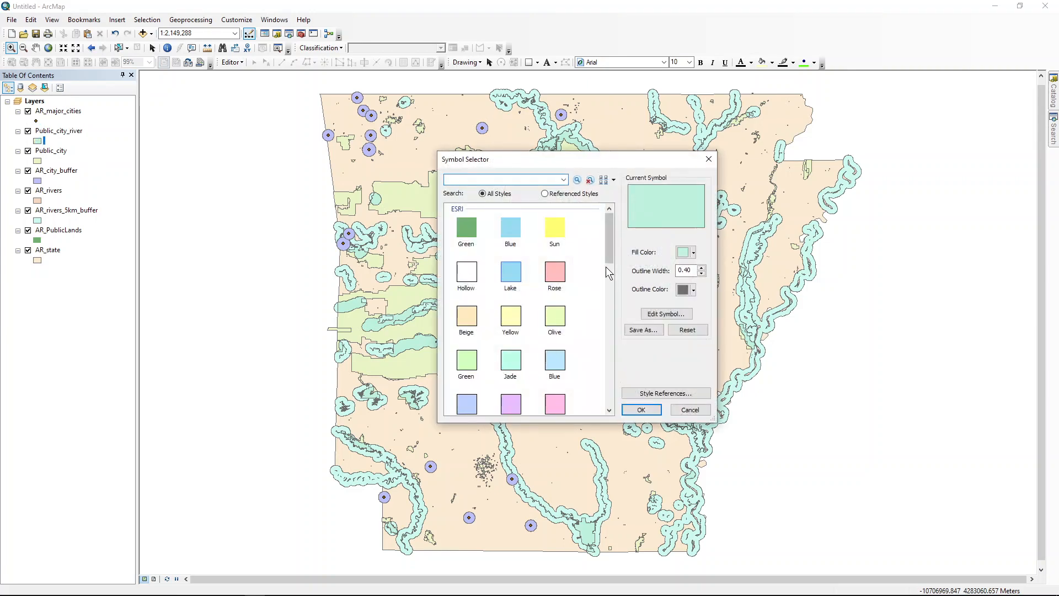
pyautogui.click(693, 252)
pyautogui.click(692, 301)
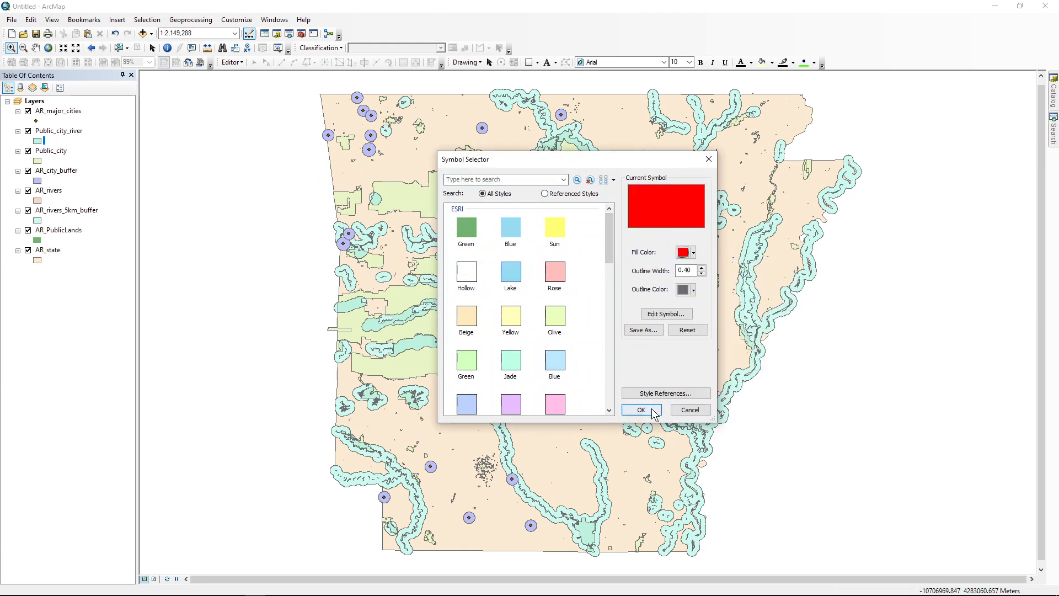
pyautogui.click(641, 409)
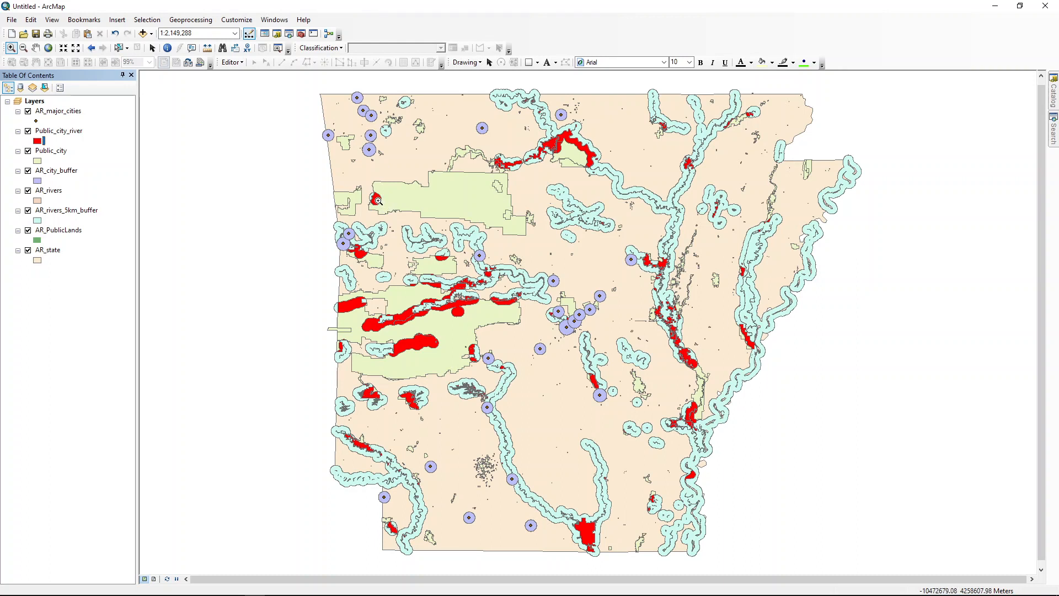
pyautogui.click(47, 210)
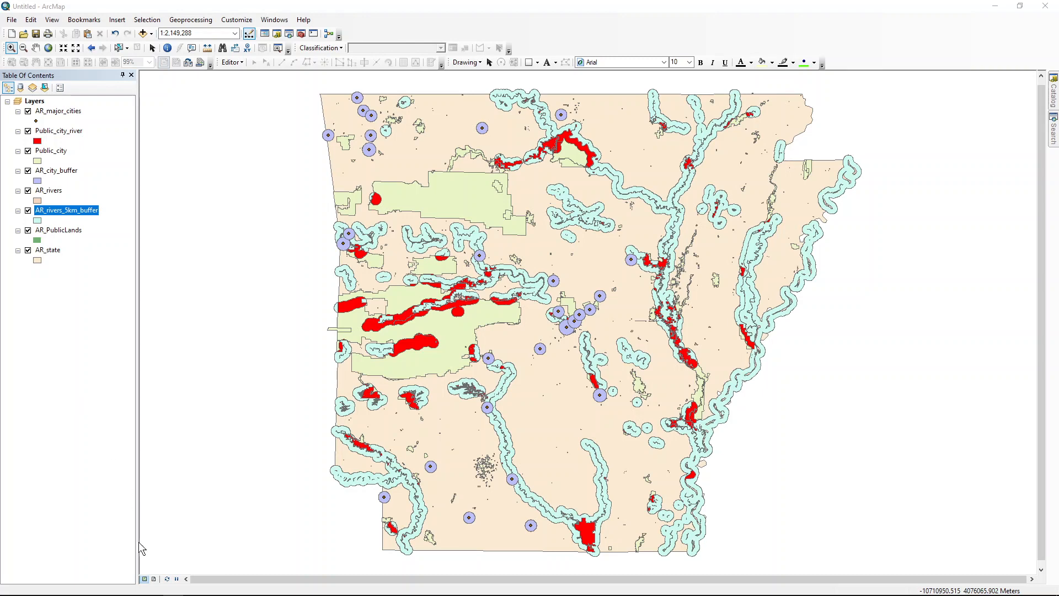
# Step: Switch the map to layout view, leaving the data frame deselected
pyautogui.click(154, 579)
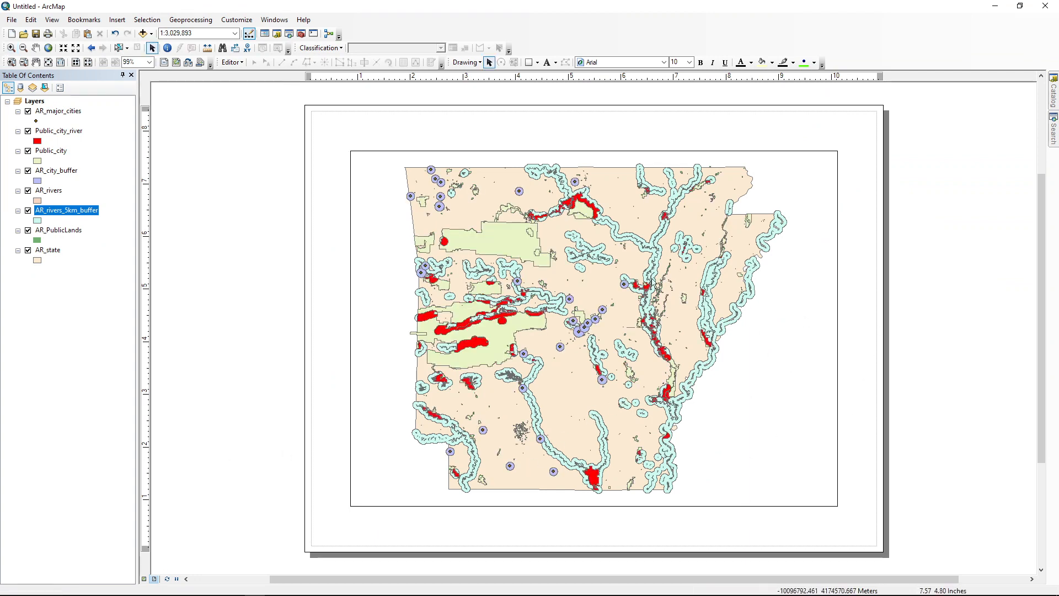
pyautogui.rightClick(379, 285)
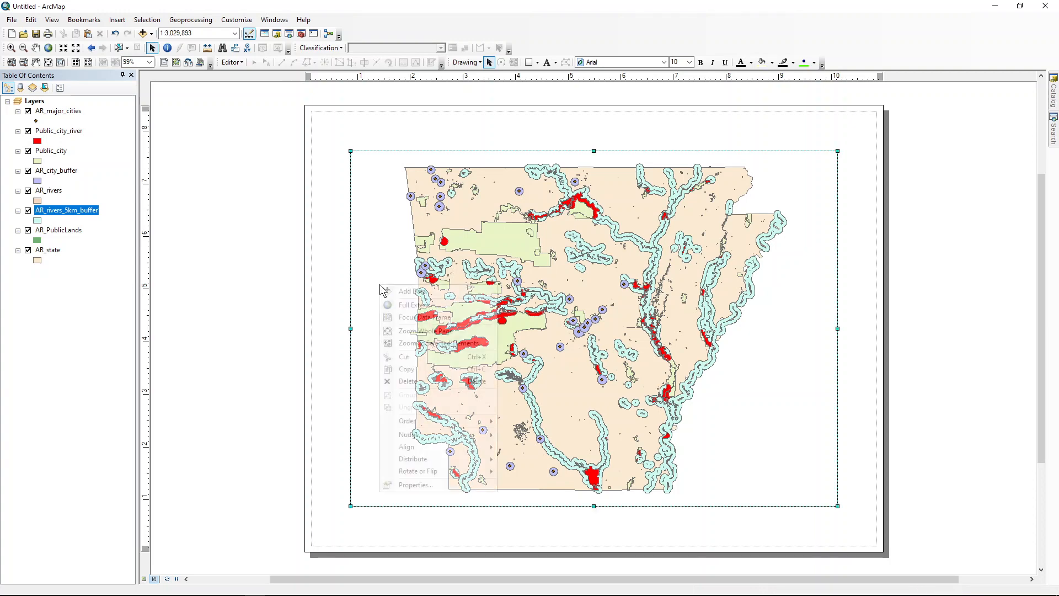
pyautogui.click(378, 247)
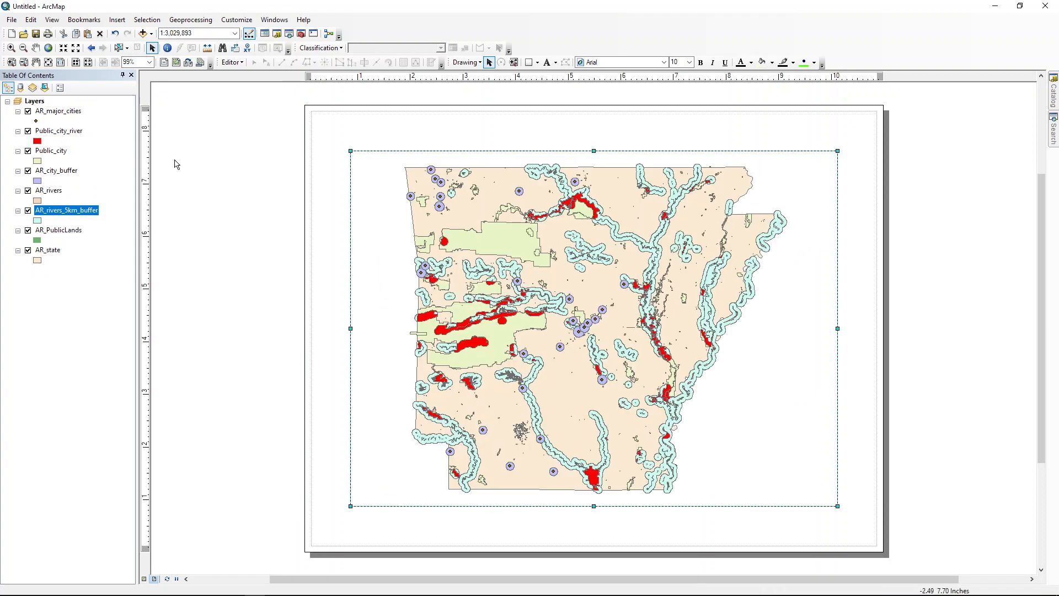
pyautogui.click(192, 190)
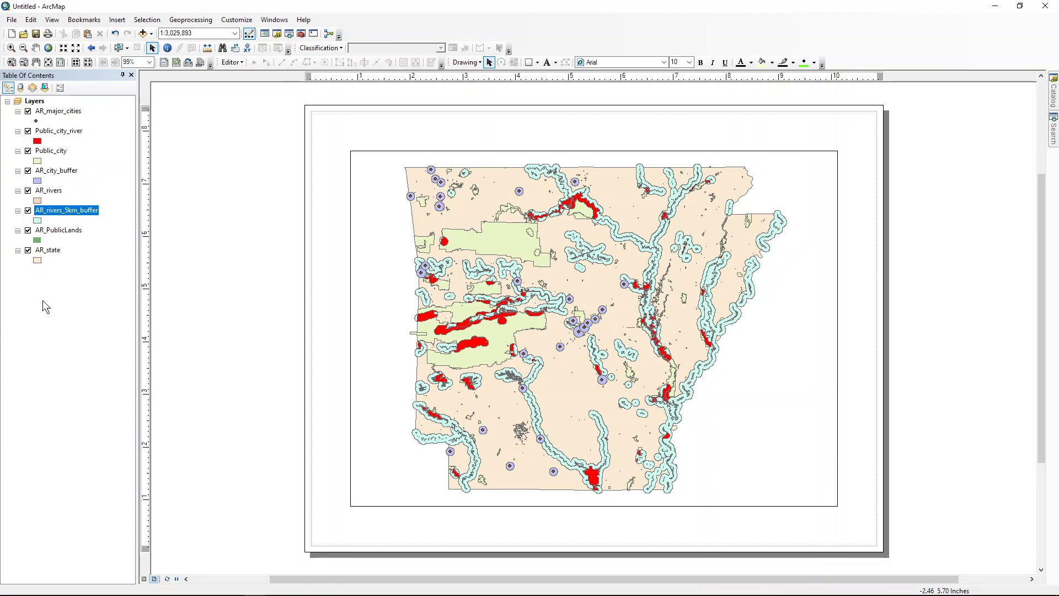
# Step: Hide the AR_rivers_5km_buffer, AR_city_buffer and Public_city layers in the layout map
pyautogui.click(27, 212)
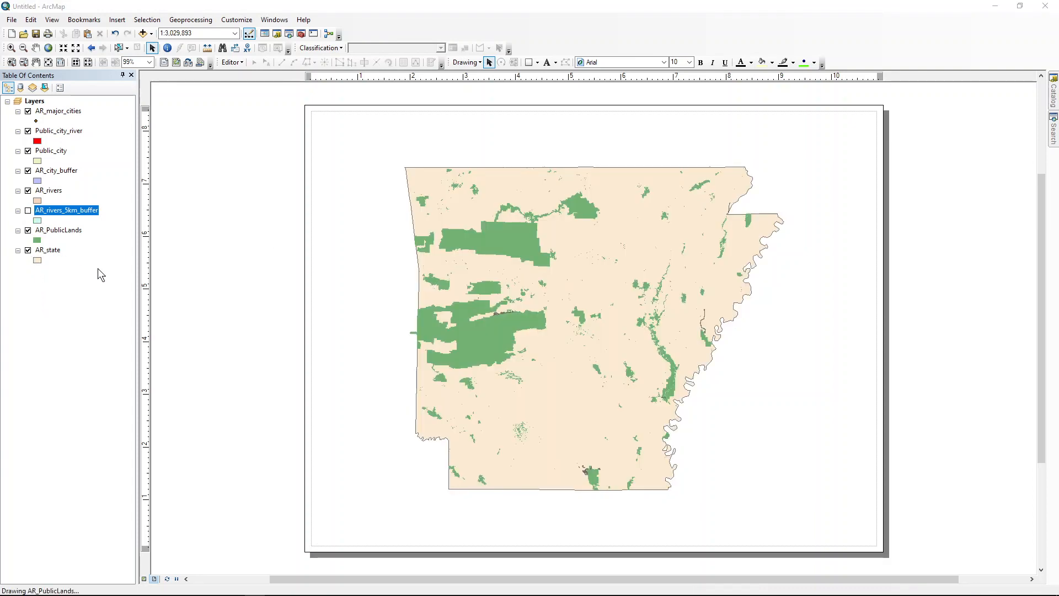
pyautogui.click(67, 172)
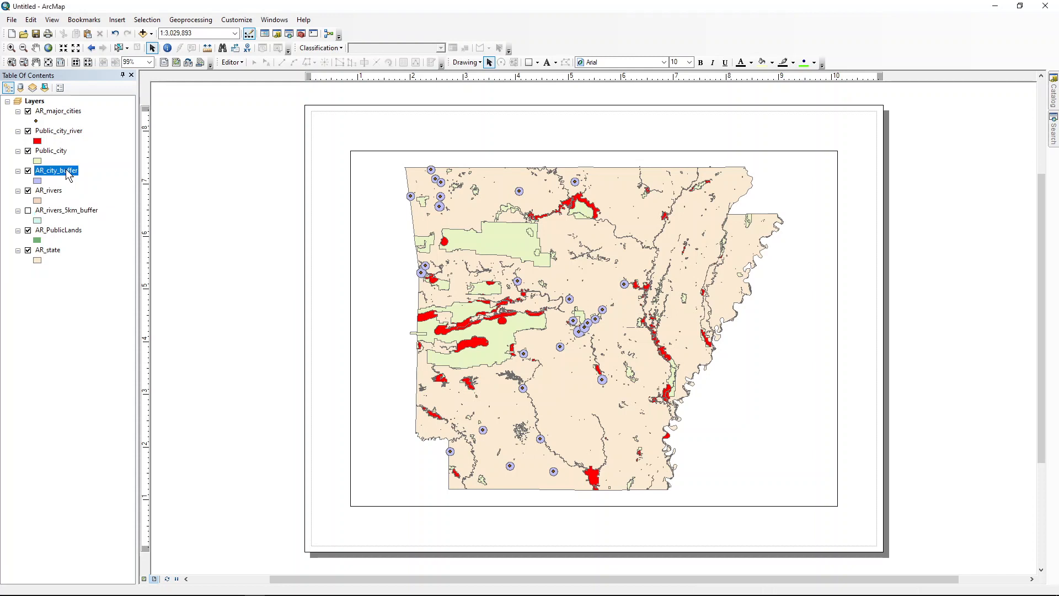
pyautogui.click(28, 171)
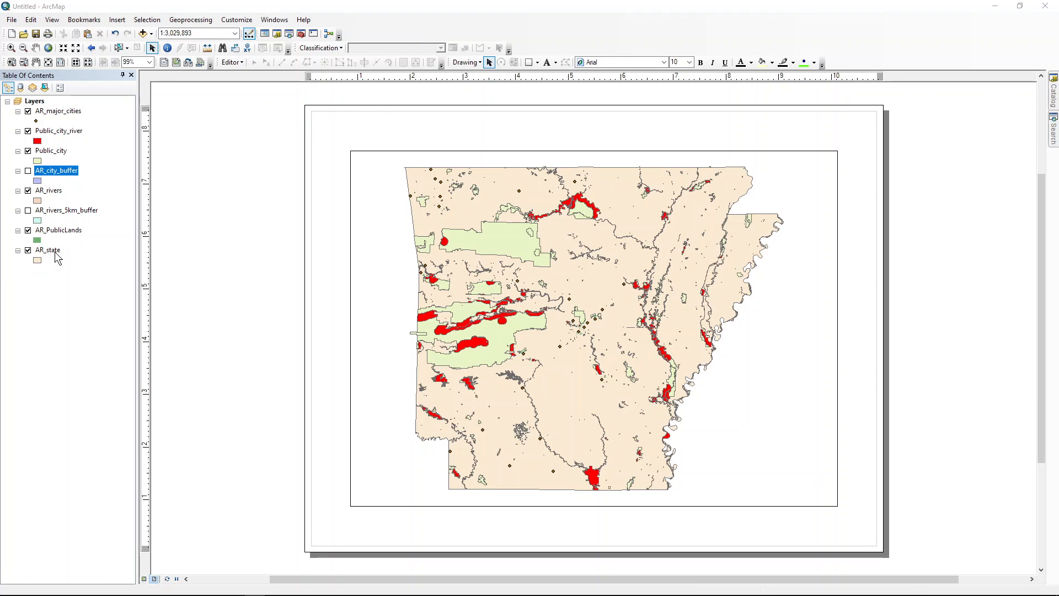
pyautogui.click(51, 151)
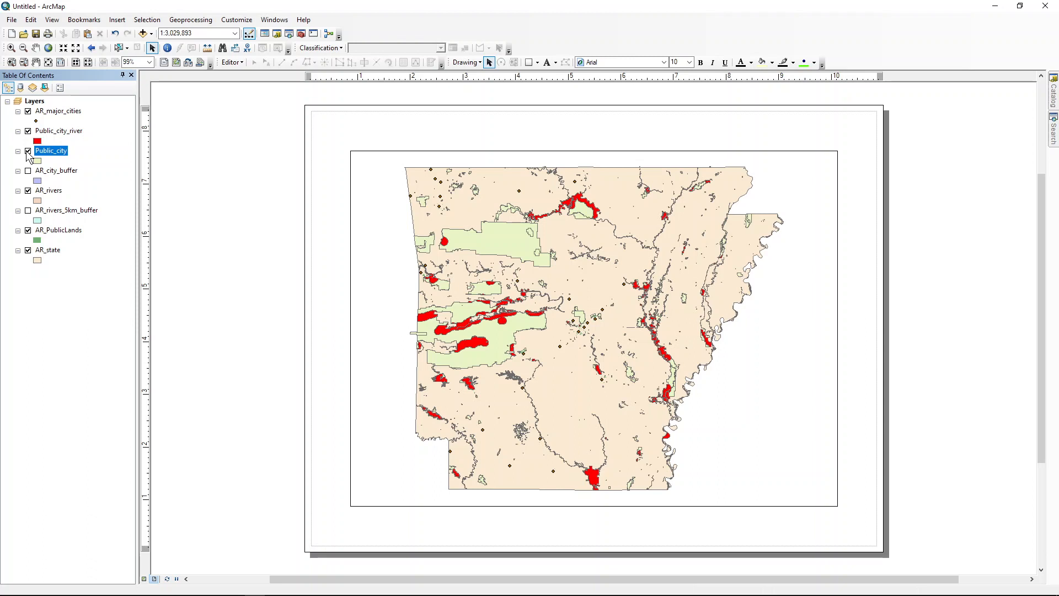
pyautogui.click(28, 153)
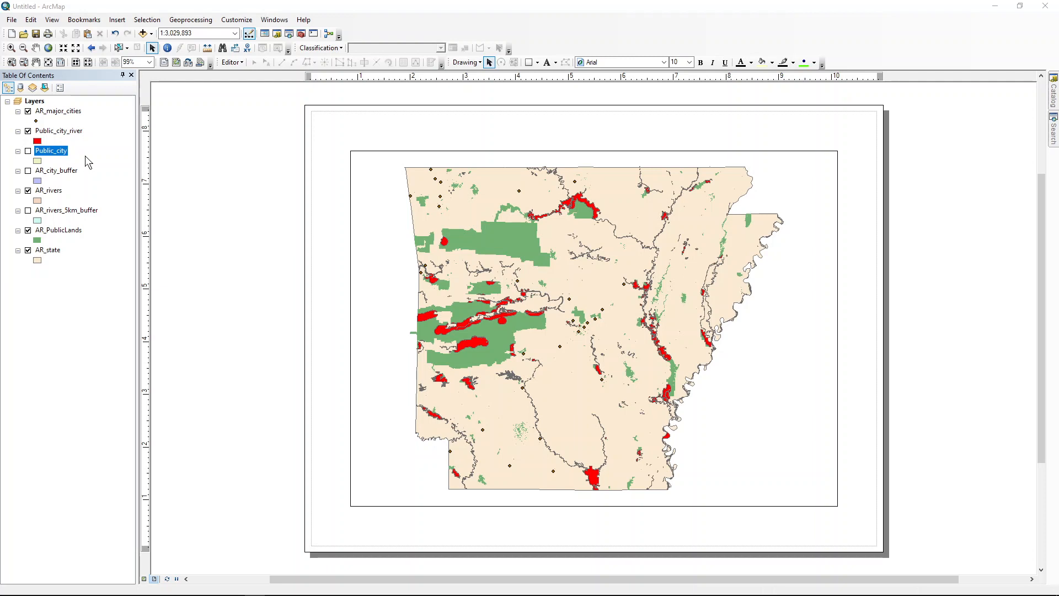
pyautogui.click(57, 134)
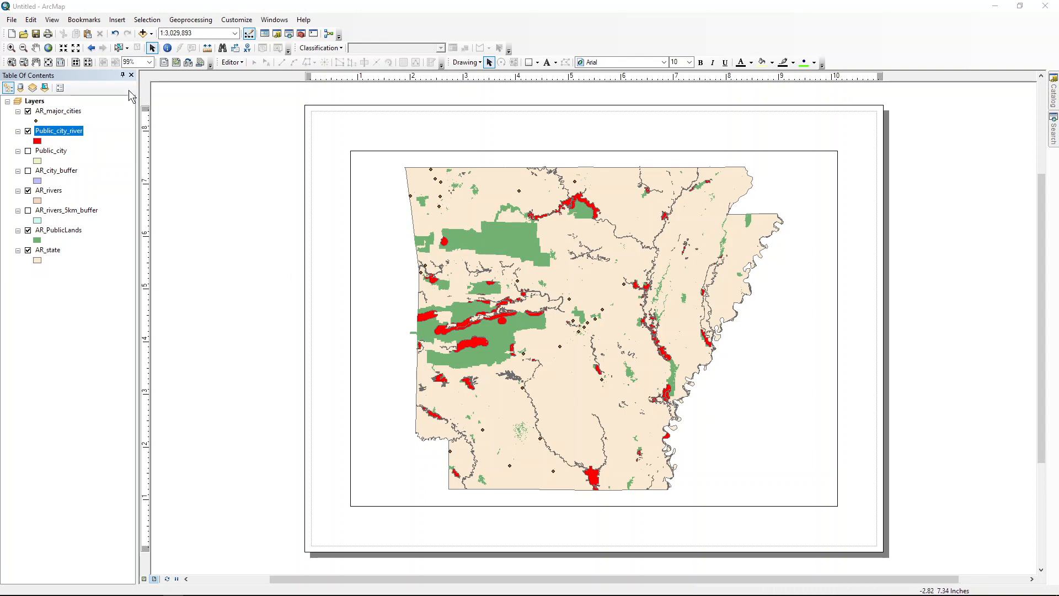
pyautogui.click(117, 21)
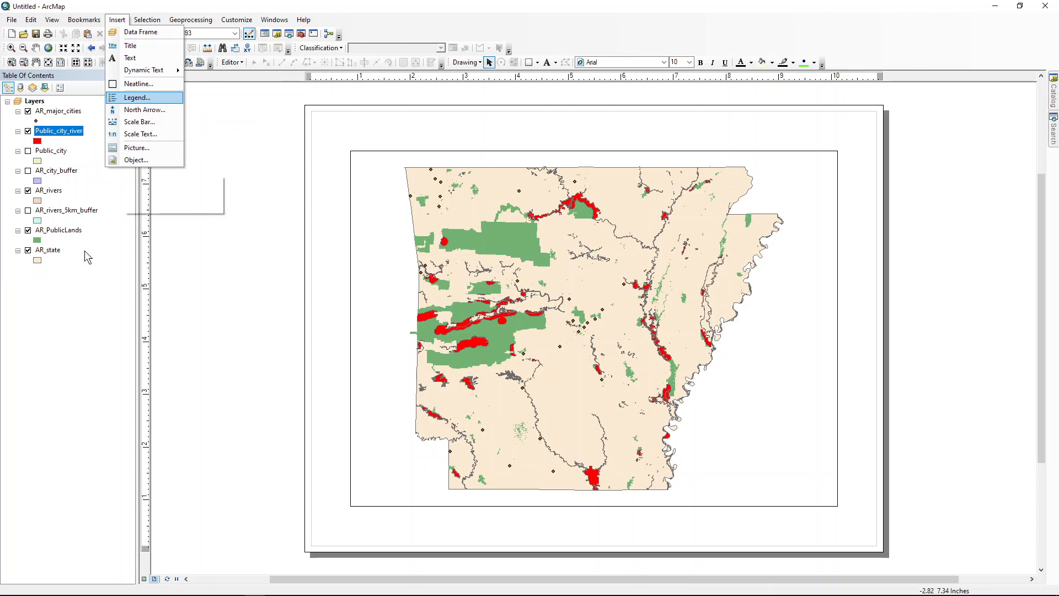
pyautogui.click(69, 325)
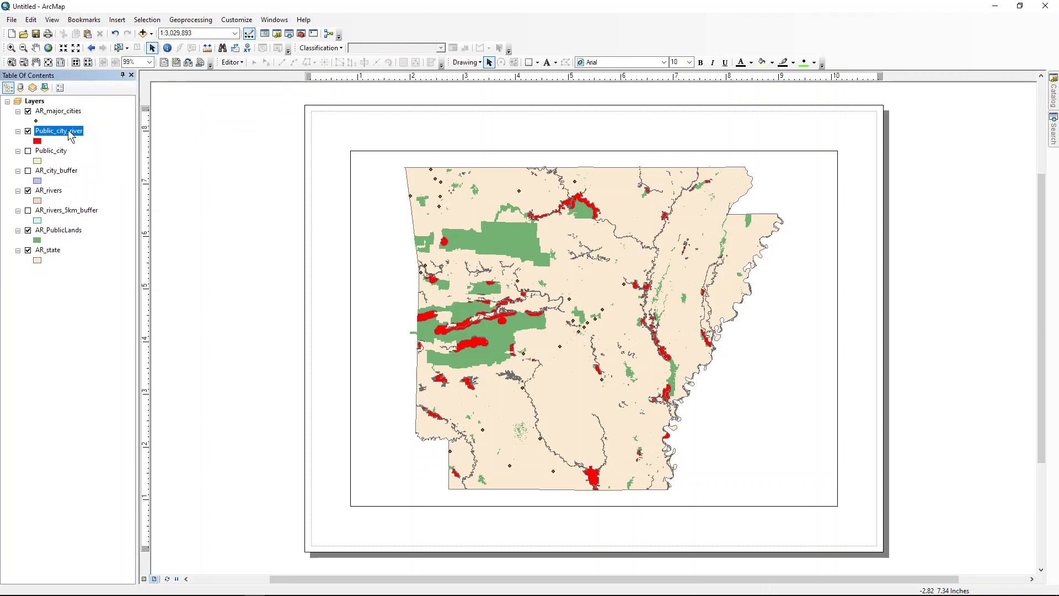
# Step: Rename the AR_rivers layer as Rivers
pyautogui.click(54, 194)
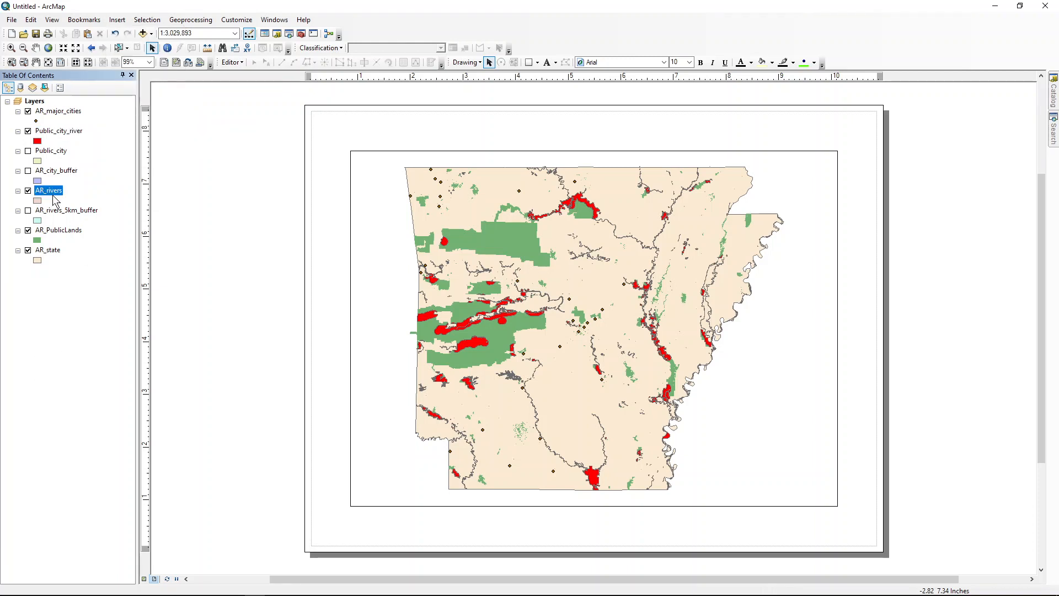
pyautogui.click(50, 191)
pyautogui.write('Rivers')
pyautogui.press('Return')
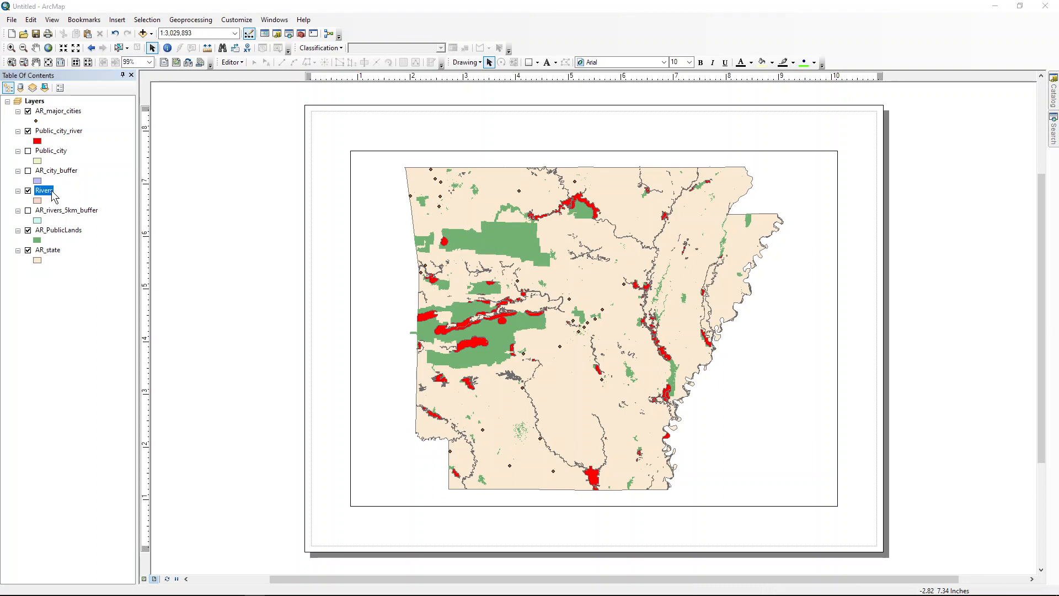
# Step: Rename the AR_PublicLands layer as Public Land
pyautogui.click(61, 231)
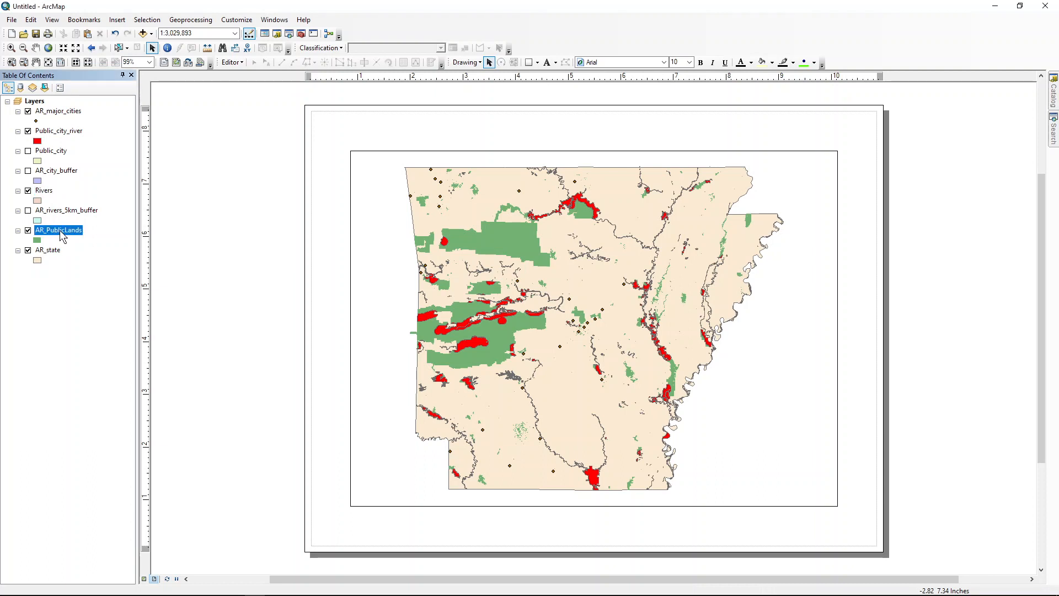
pyautogui.click(60, 231)
pyautogui.write('Public Land')
pyautogui.press('Return')
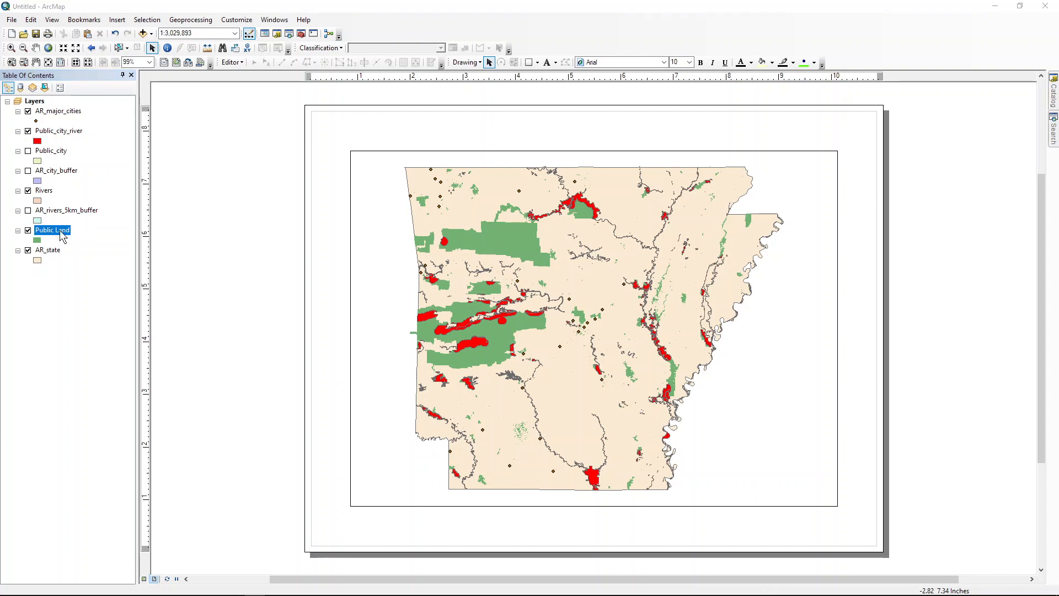
# Step: Rename the AR_state layer as State Boundary
pyautogui.click(54, 251)
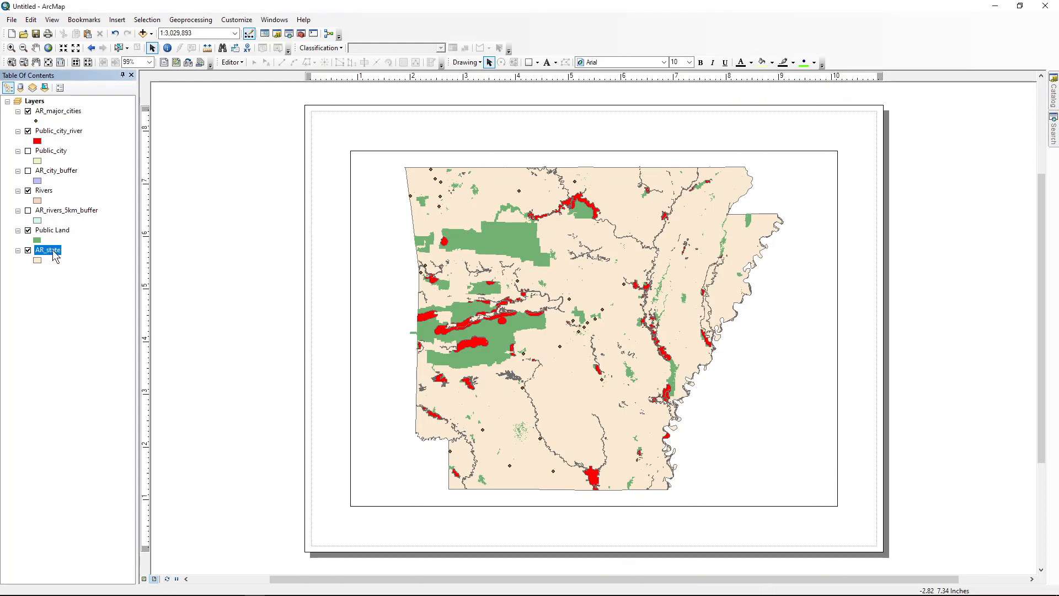
pyautogui.click(52, 250)
pyautogui.write('State Boundary')
pyautogui.press('Return')
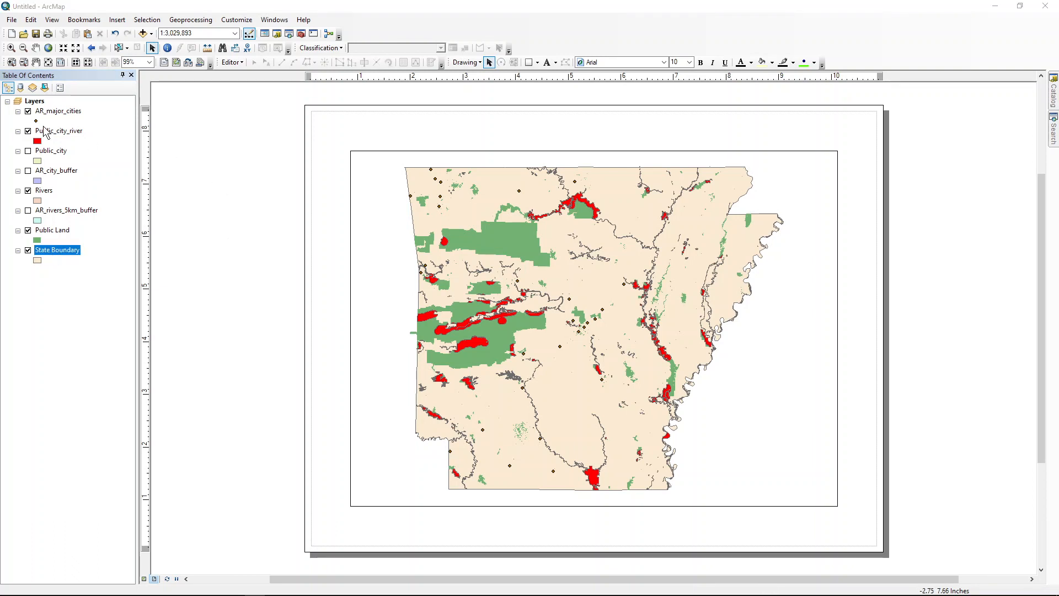
# Step: Rename the AR_major_cities layer as Cities
pyautogui.click(60, 112)
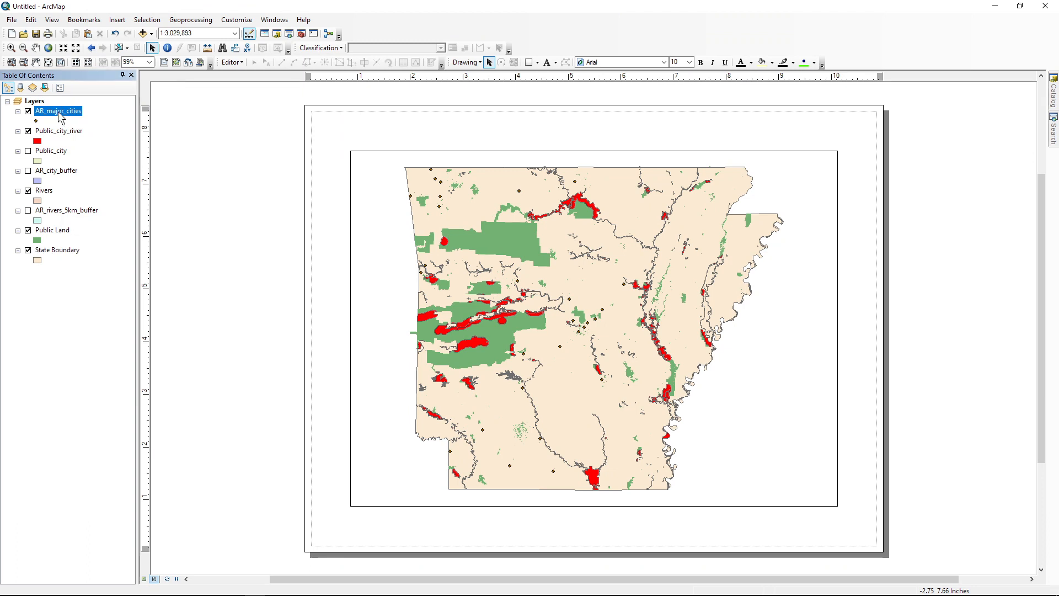
pyautogui.click(58, 112)
pyautogui.write('Cities')
pyautogui.press('Return')
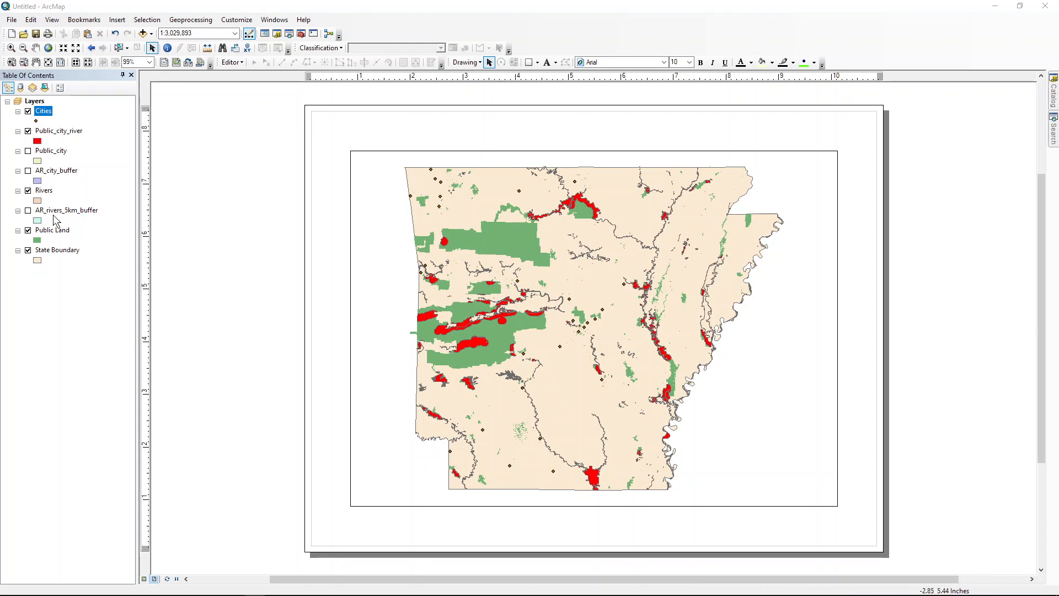
# Step: Symbolize the Rivers layer with the Lake fill symbol and place it directly above Public Land in the layer order
pyautogui.click(38, 200)
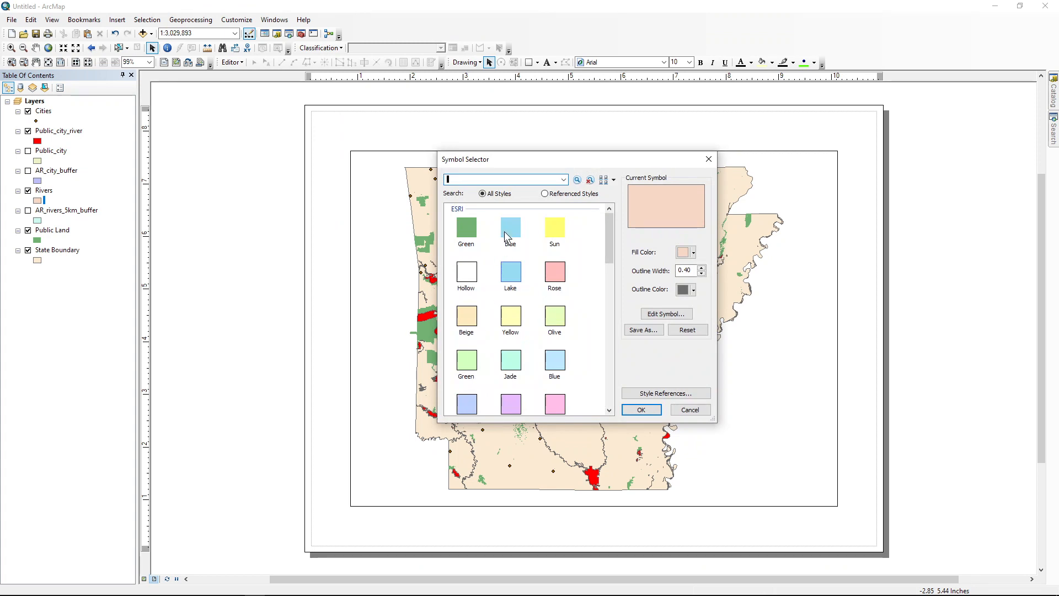
pyautogui.click(509, 227)
pyautogui.click(510, 271)
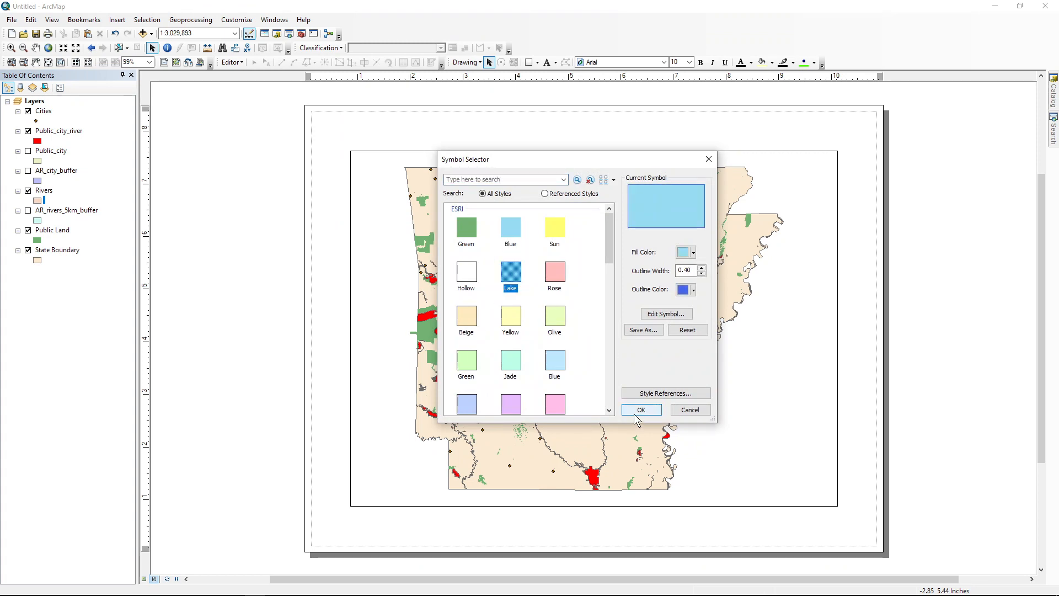
pyautogui.click(635, 409)
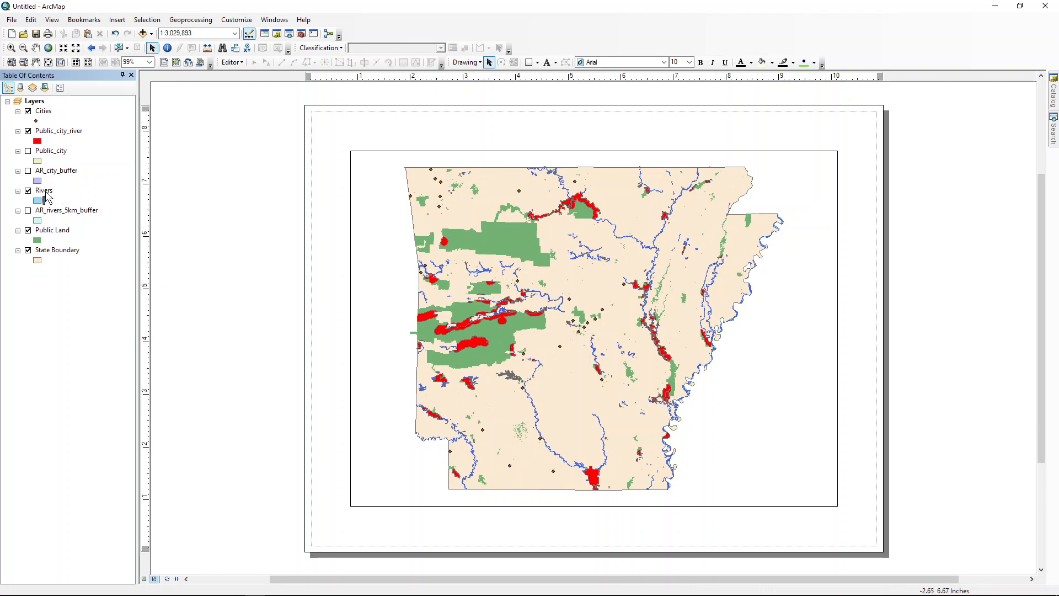
pyautogui.moveTo(48, 198); pyautogui.dragTo(59, 245)
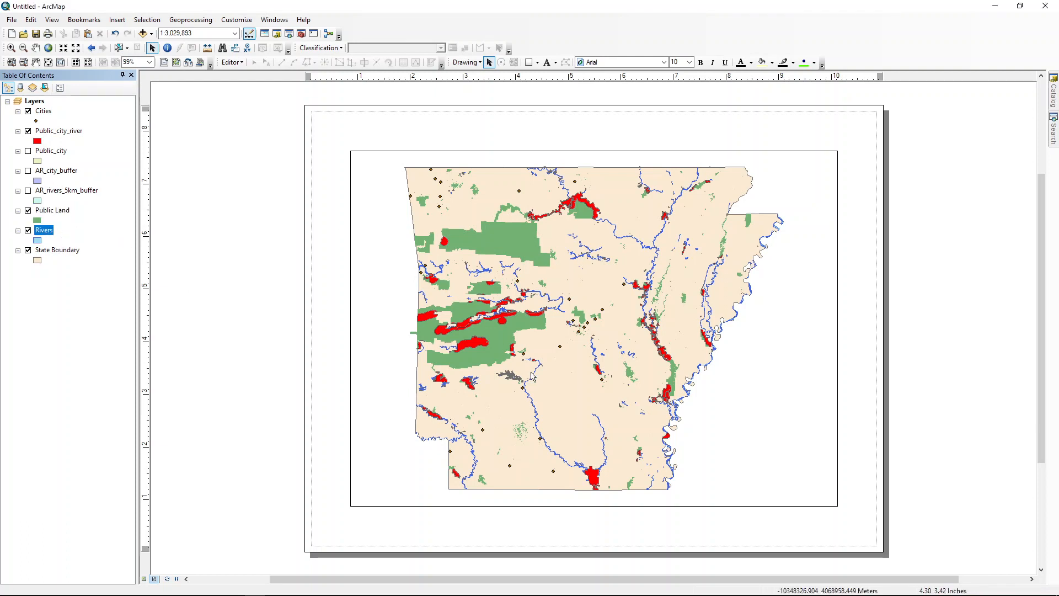
pyautogui.moveTo(39, 230); pyautogui.dragTo(44, 207)
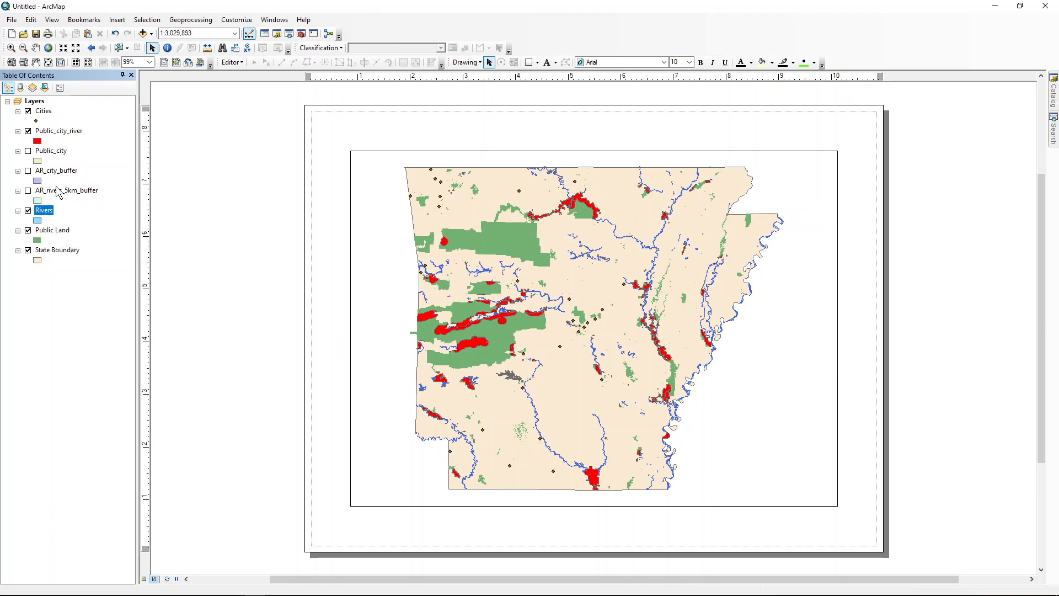
# Step: Change the fill color of the Public_city_river layer to light purple
pyautogui.click(54, 131)
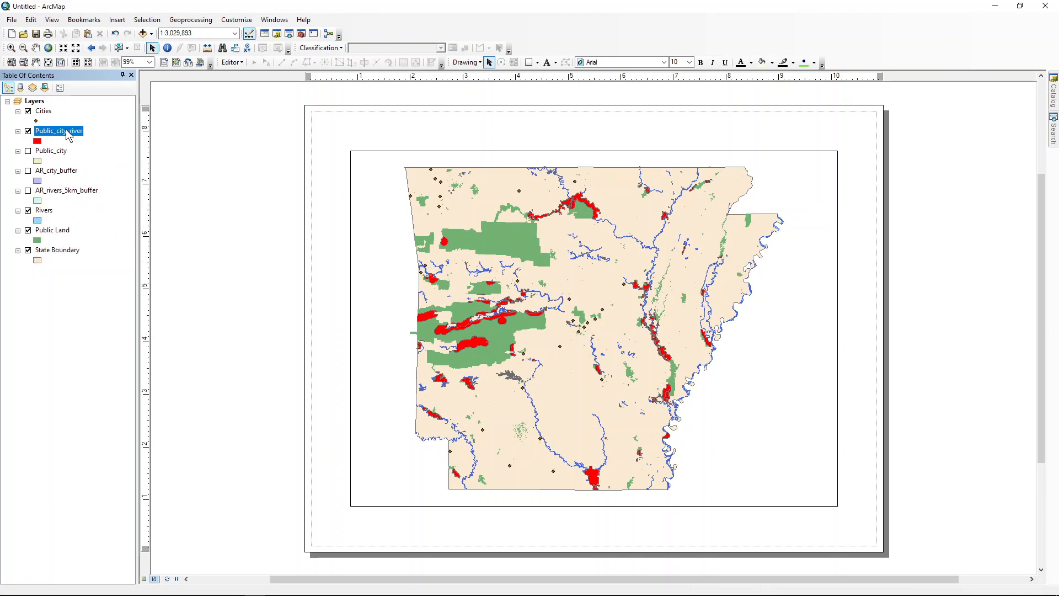
pyautogui.click(38, 142)
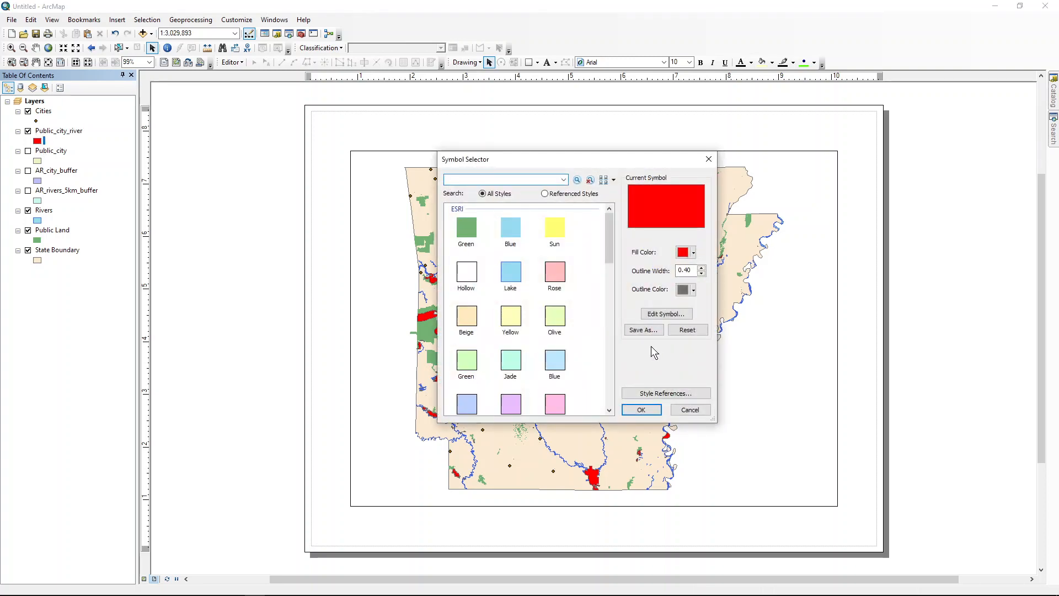
pyautogui.click(690, 253)
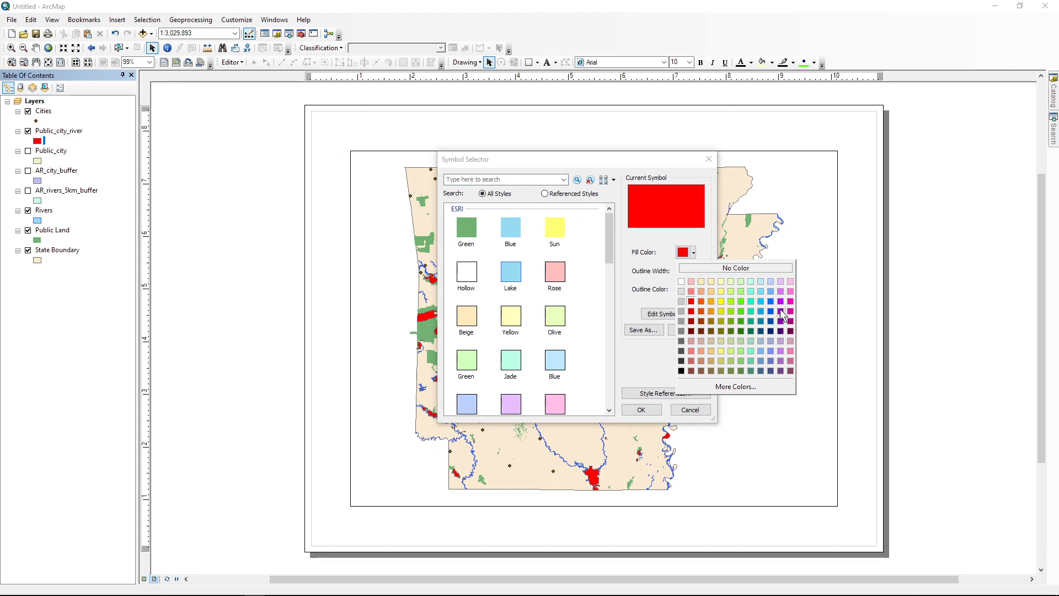
pyautogui.click(779, 291)
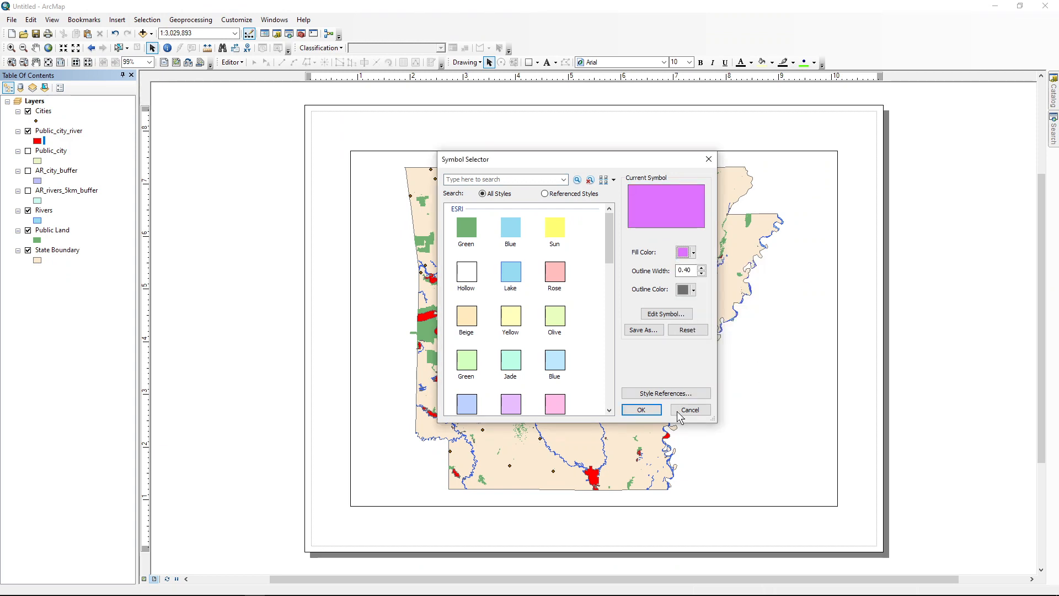
pyautogui.click(640, 410)
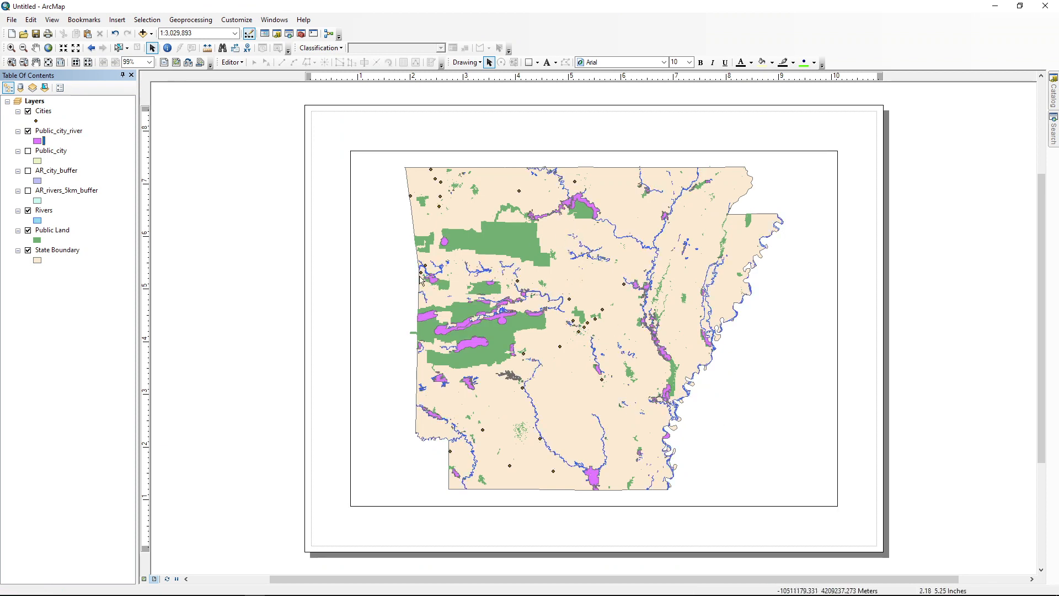
# Step: Change the fill color of the State Boundary layer to medium gray
pyautogui.click(57, 250)
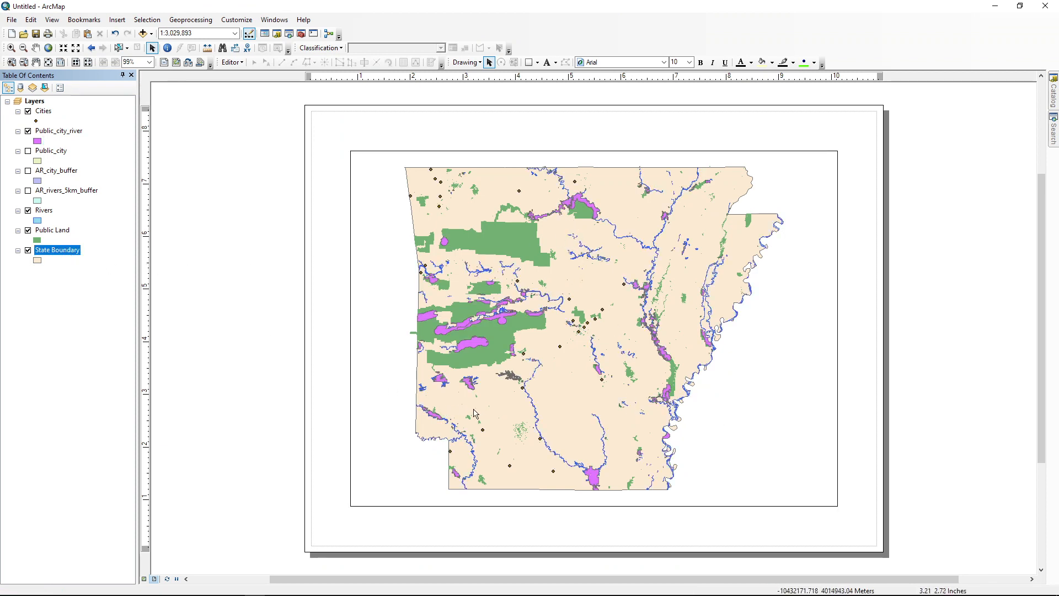
pyautogui.click(37, 260)
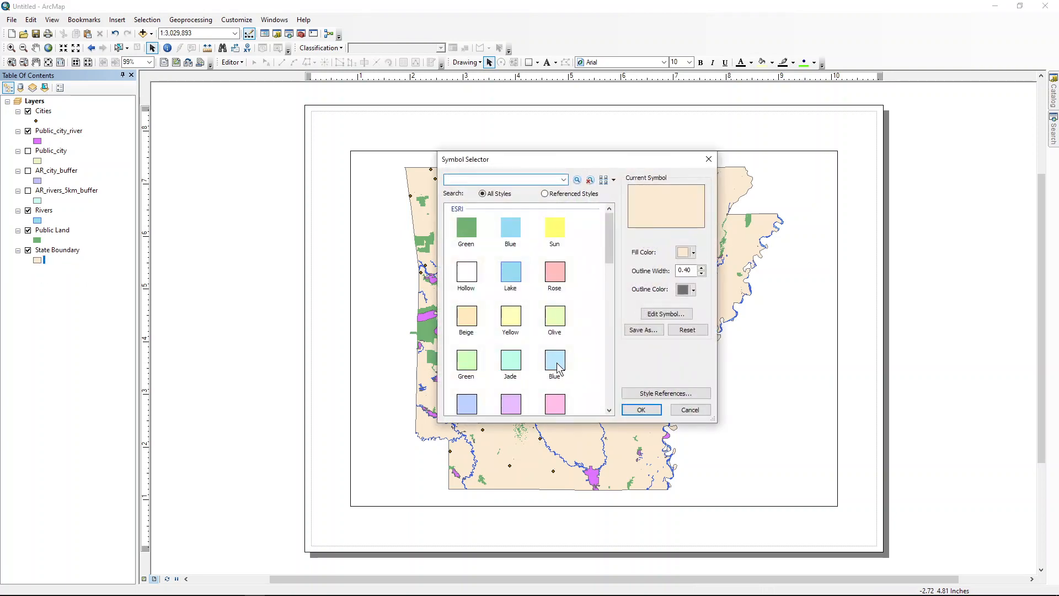
pyautogui.click(693, 252)
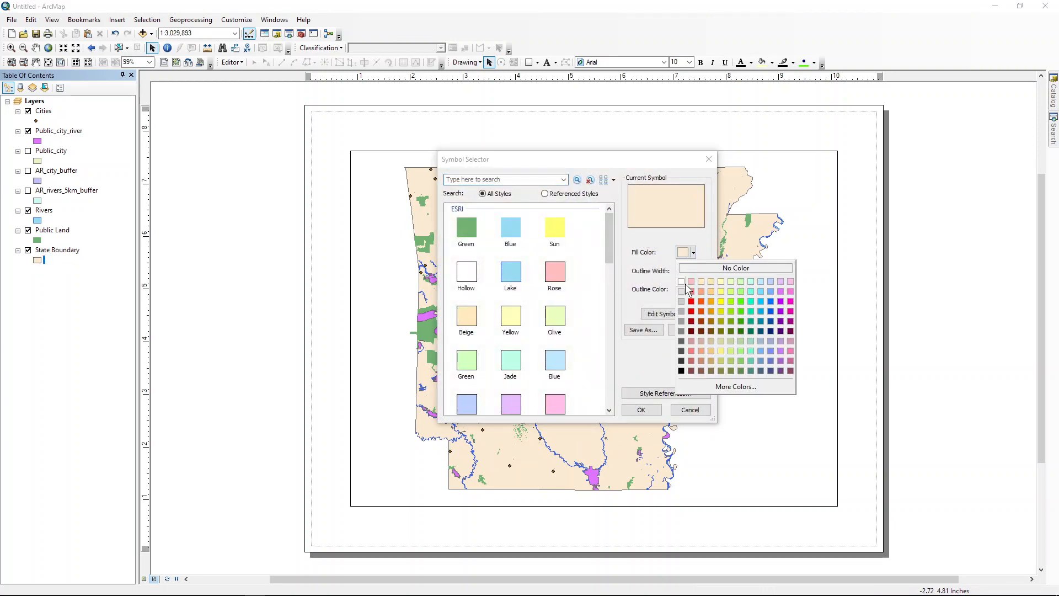
pyautogui.click(684, 331)
pyautogui.click(642, 410)
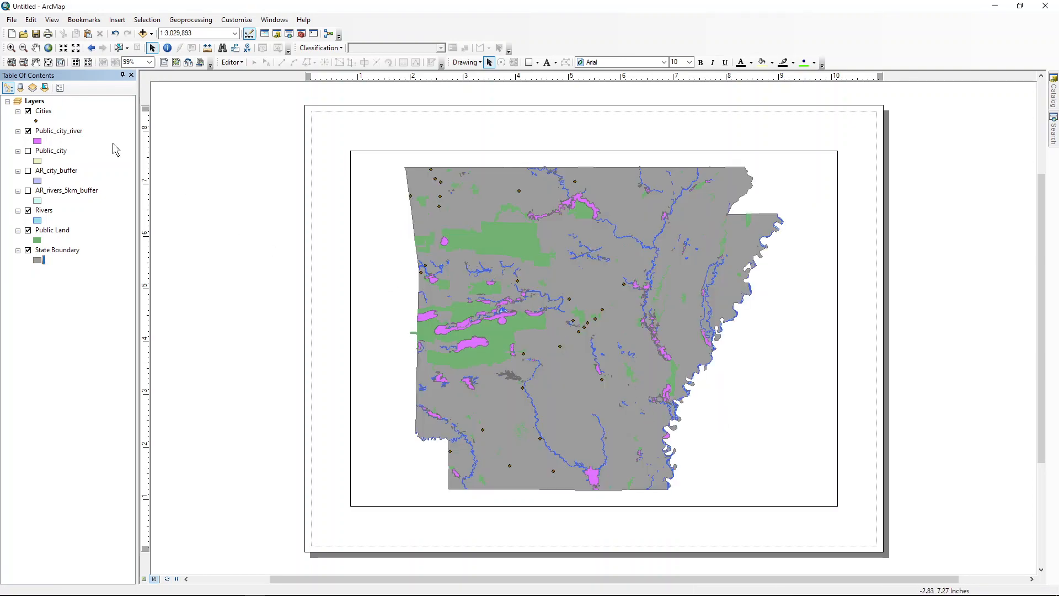
# Step: Symbolize the Cities layer with the black Circle 1 marker at size 4
pyautogui.doubleClick(35, 120)
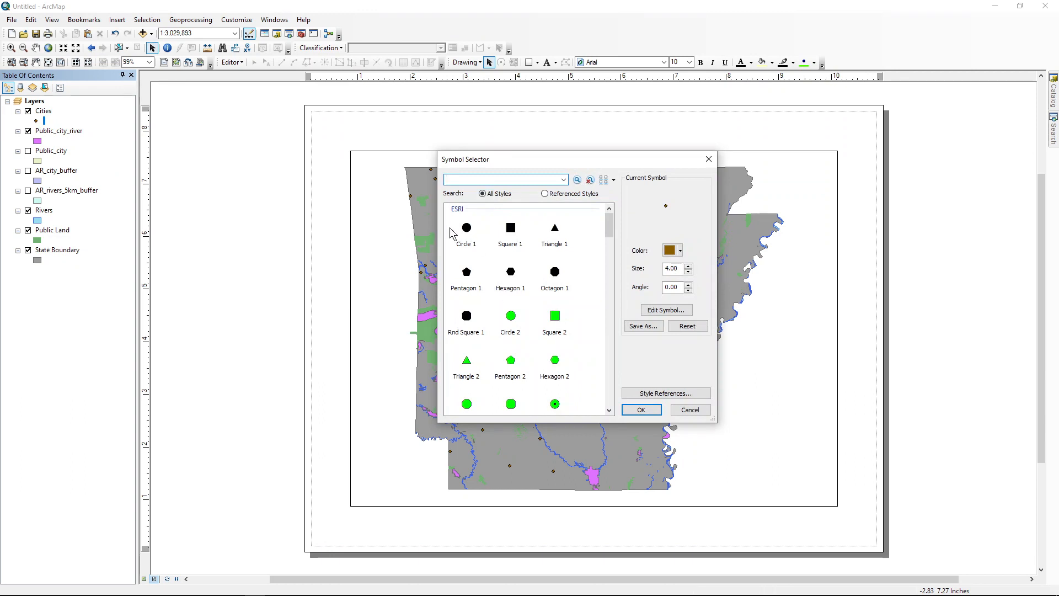
pyautogui.click(468, 231)
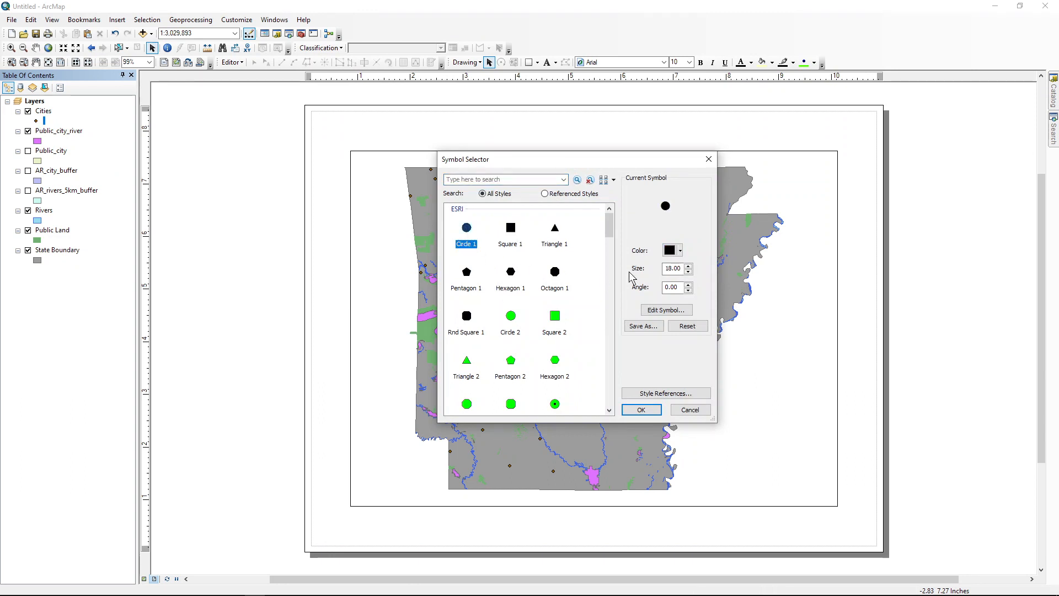
pyautogui.doubleClick(682, 269)
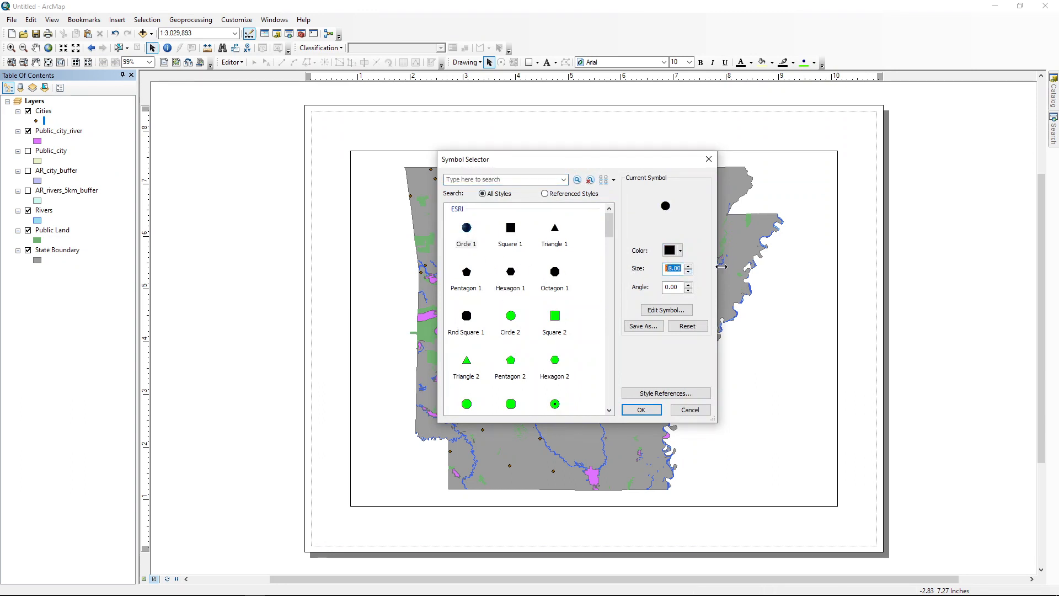
pyautogui.write('4')
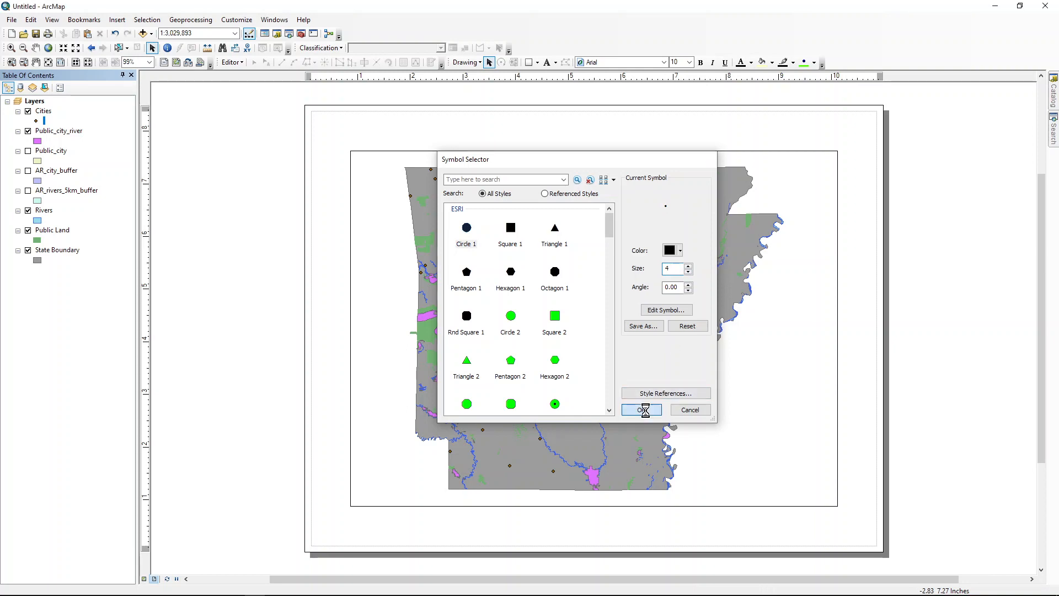
pyautogui.click(641, 410)
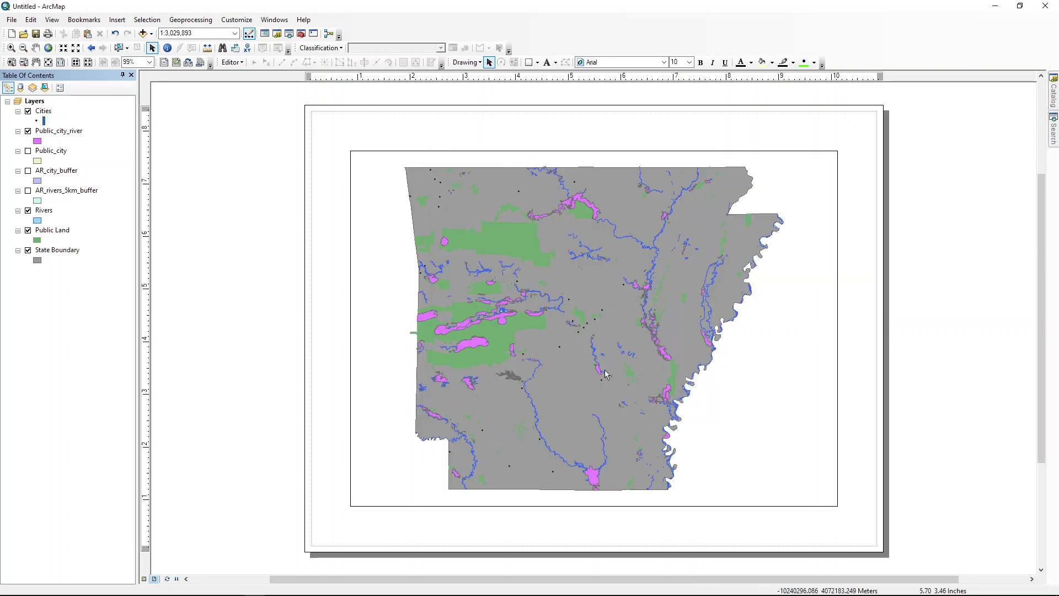
# Step: Set the marker size of the Cities layer to 8
pyautogui.click(38, 122)
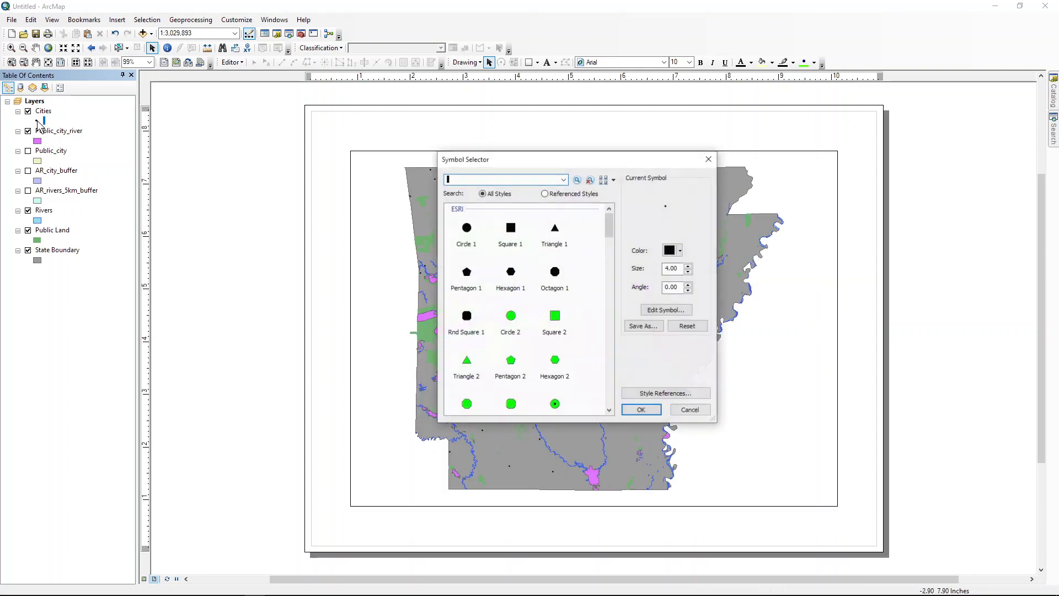
pyautogui.doubleClick(681, 269)
pyautogui.write('8')
pyautogui.press('Return')
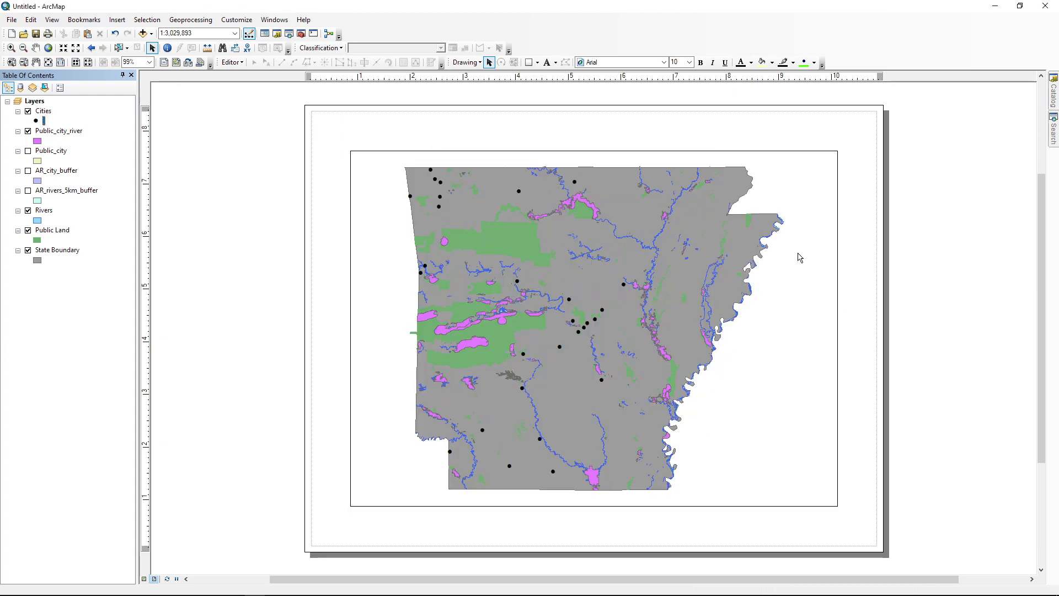
# Step: Set the marker size of the Cities layer to 6
pyautogui.click(37, 123)
pyautogui.doubleClick(672, 269)
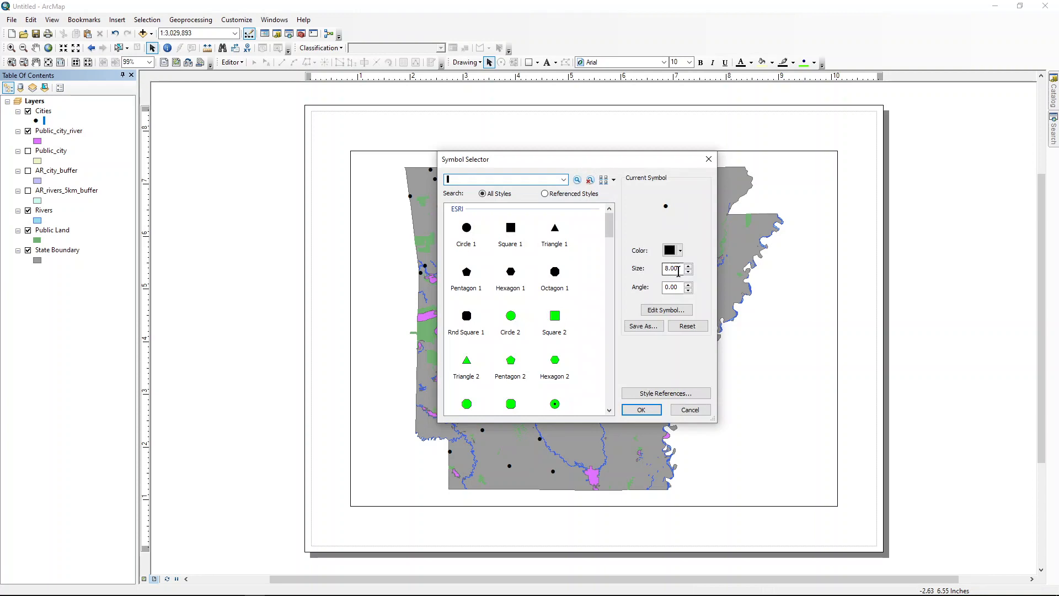
pyautogui.write('6')
pyautogui.press('Return')
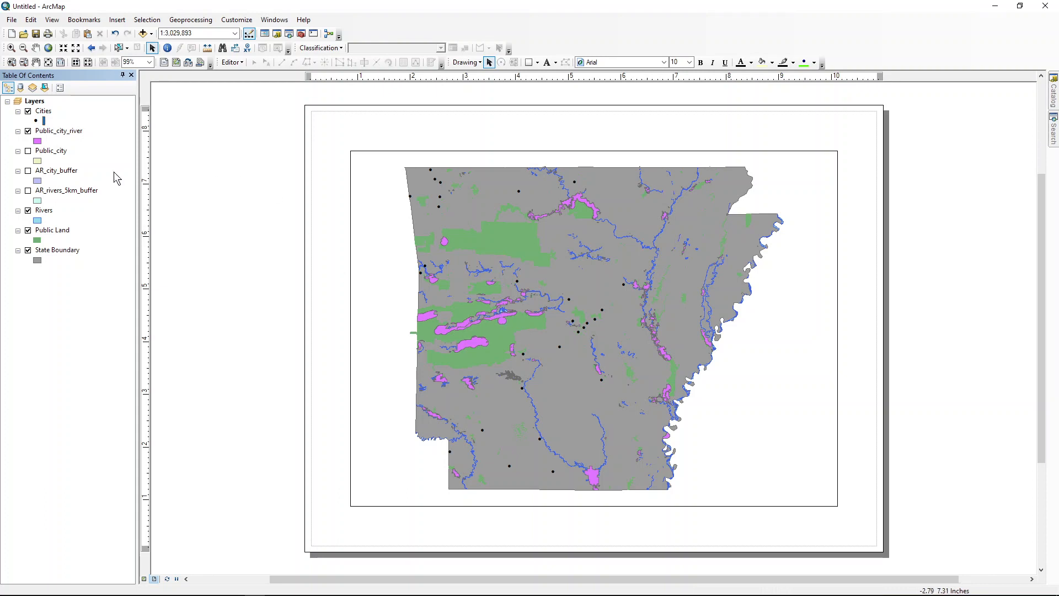
# Step: Change the fill color of the Public_city_river layer to bright turquoise
pyautogui.click(38, 142)
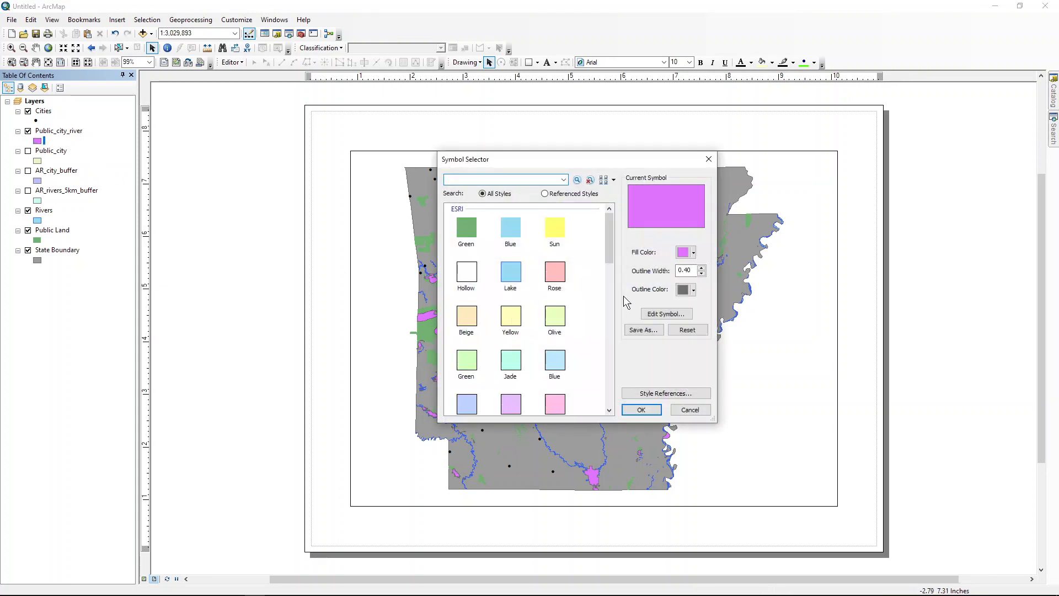
pyautogui.click(694, 253)
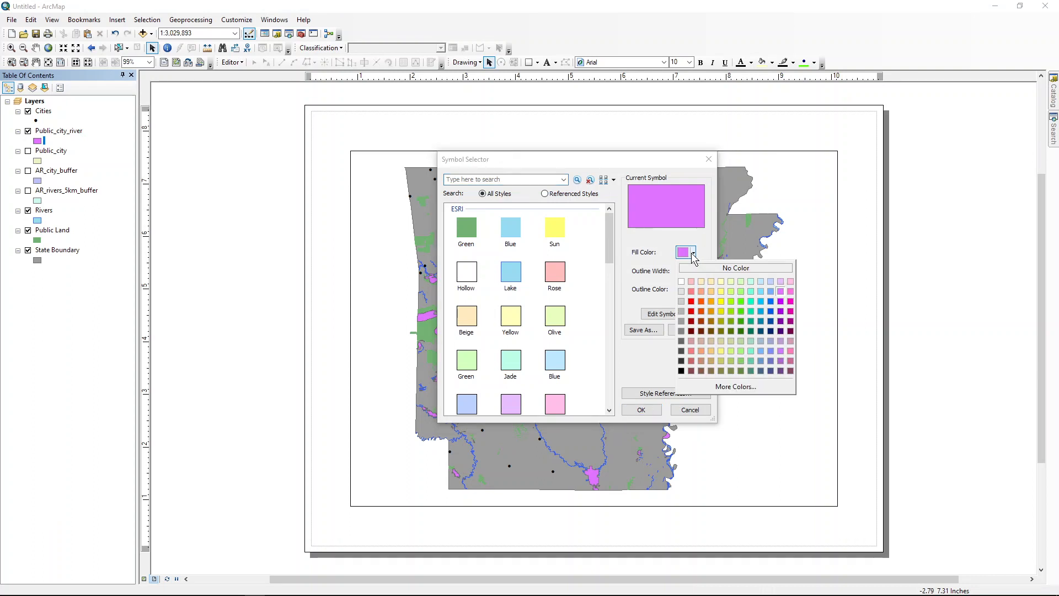
pyautogui.click(751, 301)
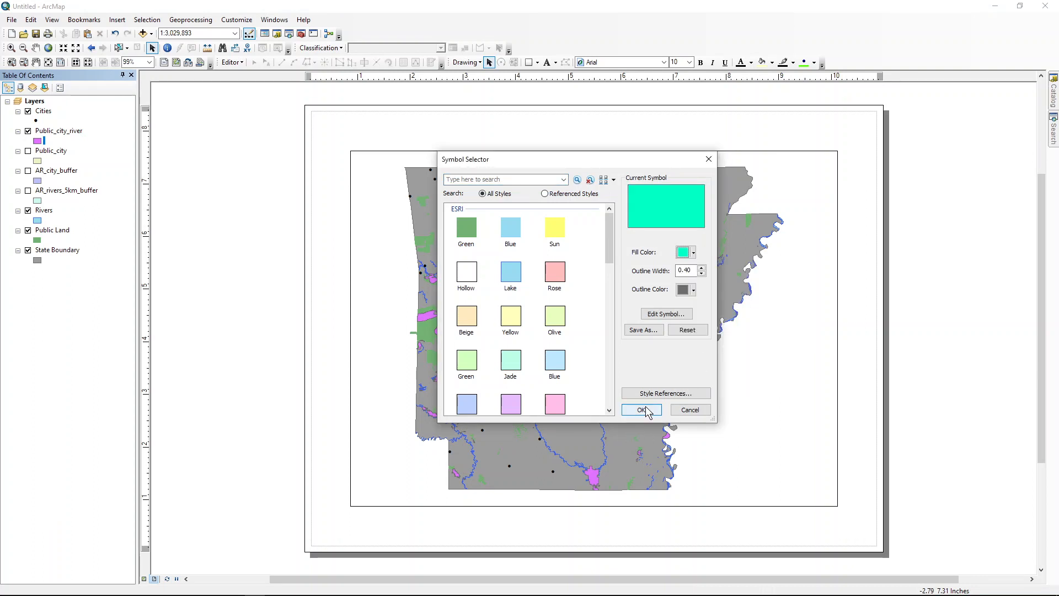
pyautogui.click(642, 410)
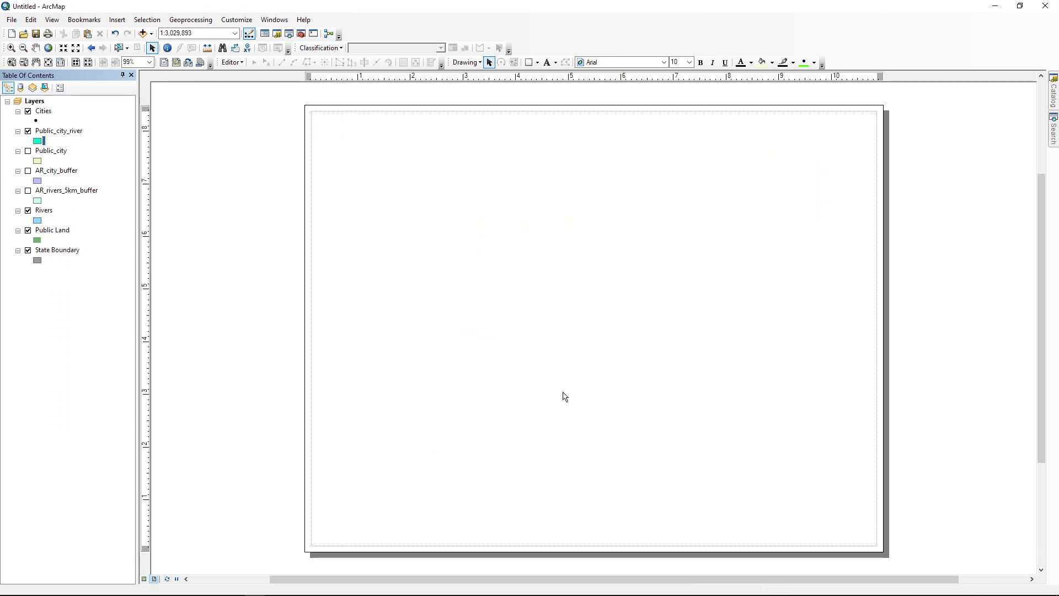